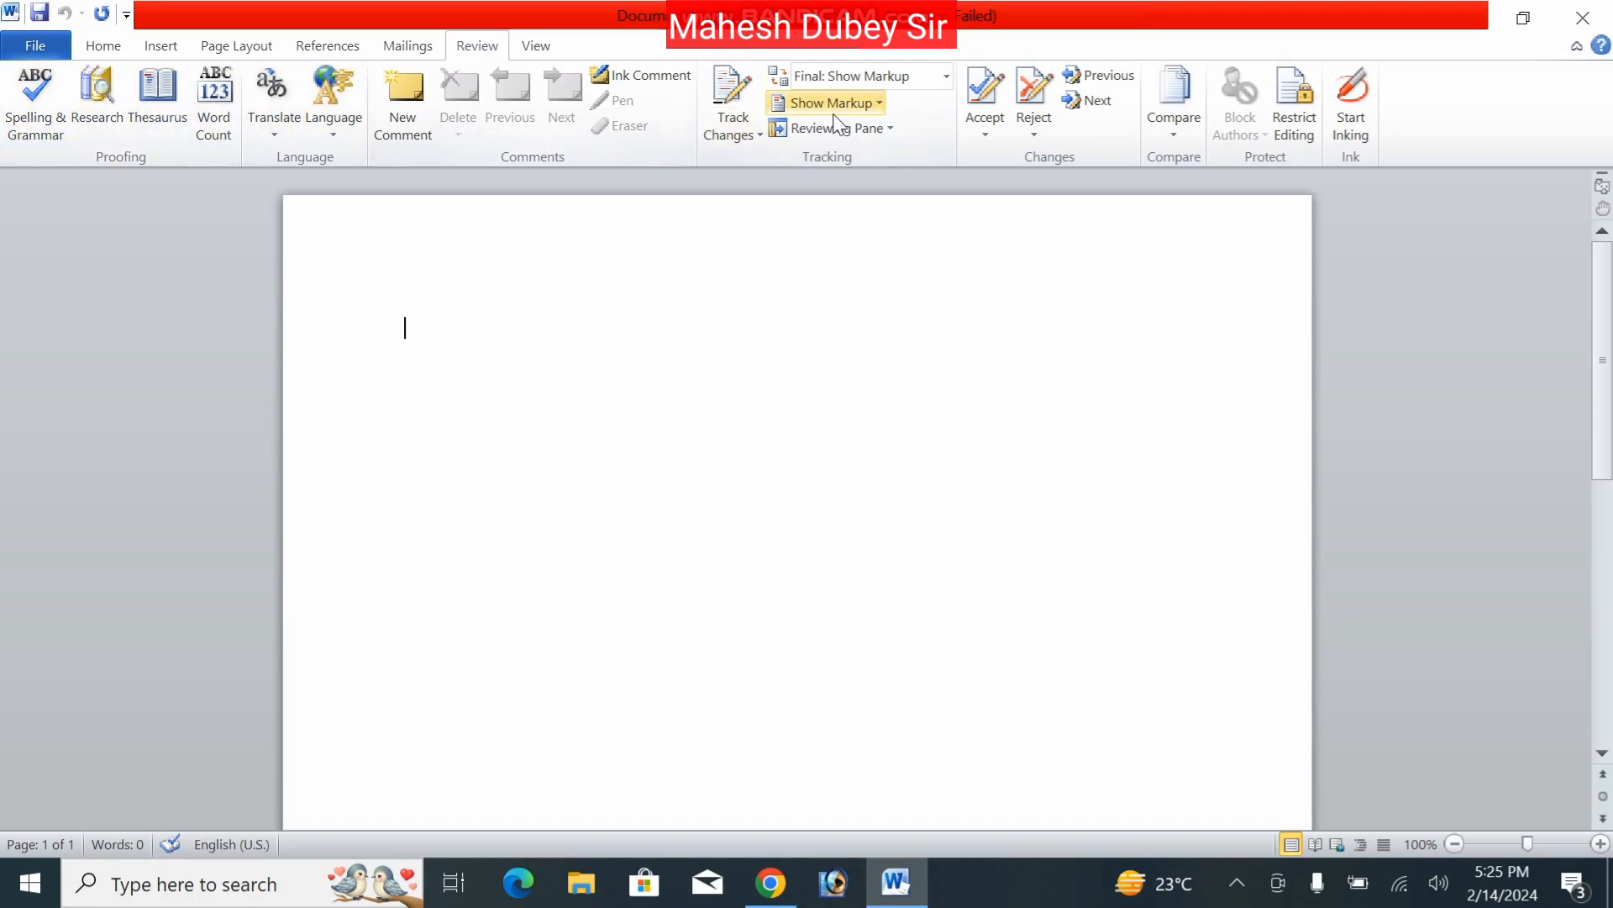
{"action": "left_click", "coordinate": [109, 57]}
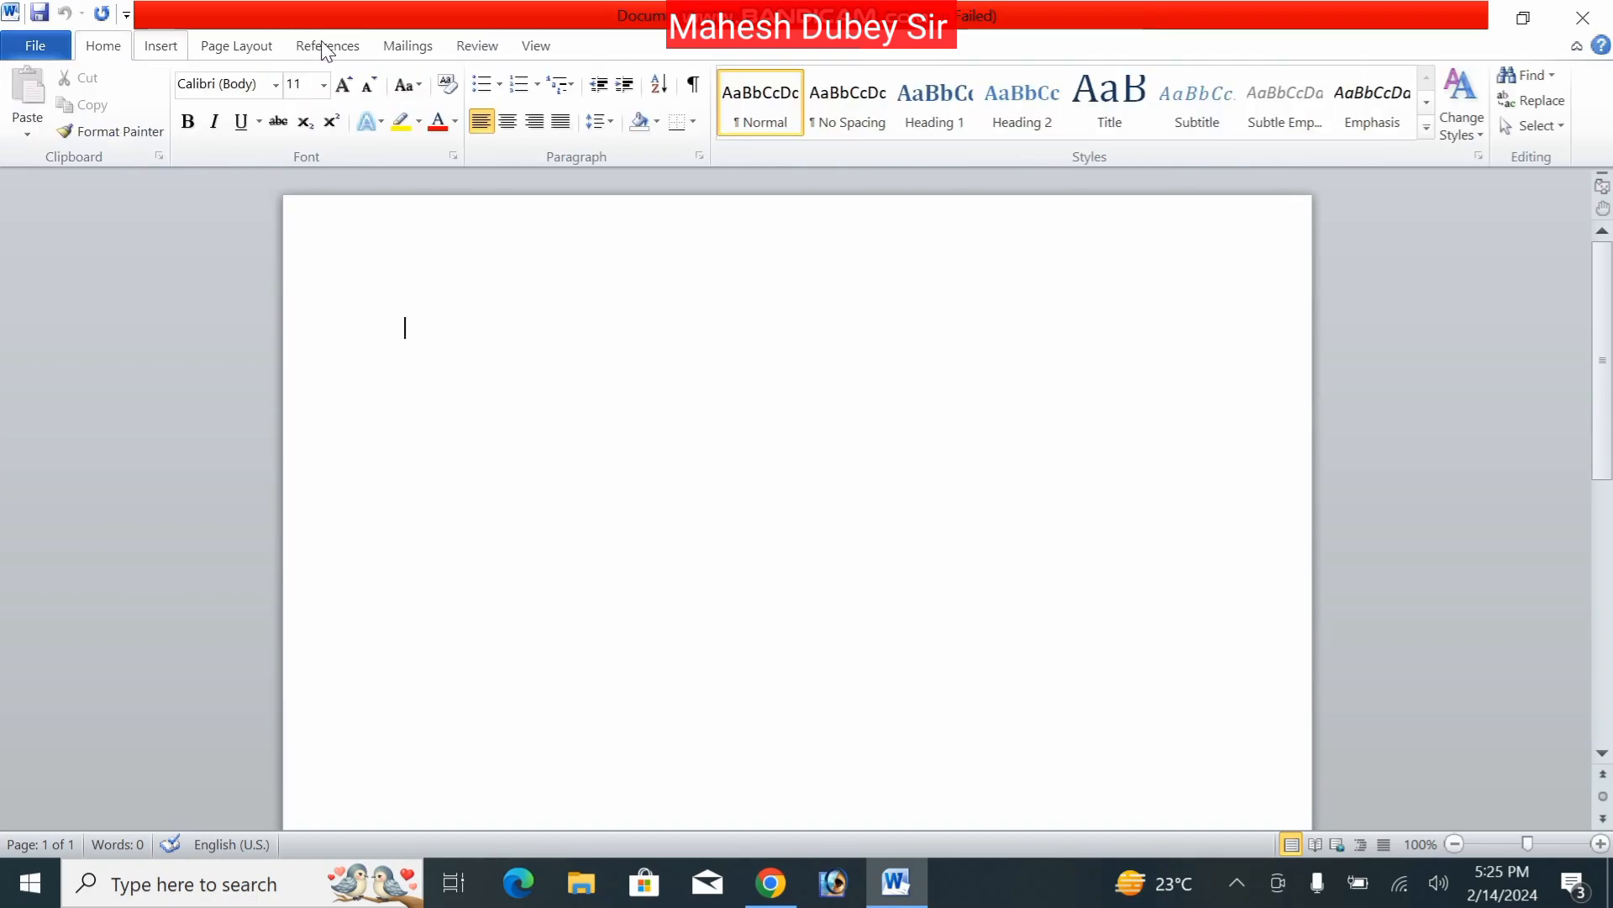
{"action": "scroll", "coordinate": [328, 45], "scroll_direction": "down", "scroll_amount": 3}
{"action": "left_click", "coordinate": [404, 49]}
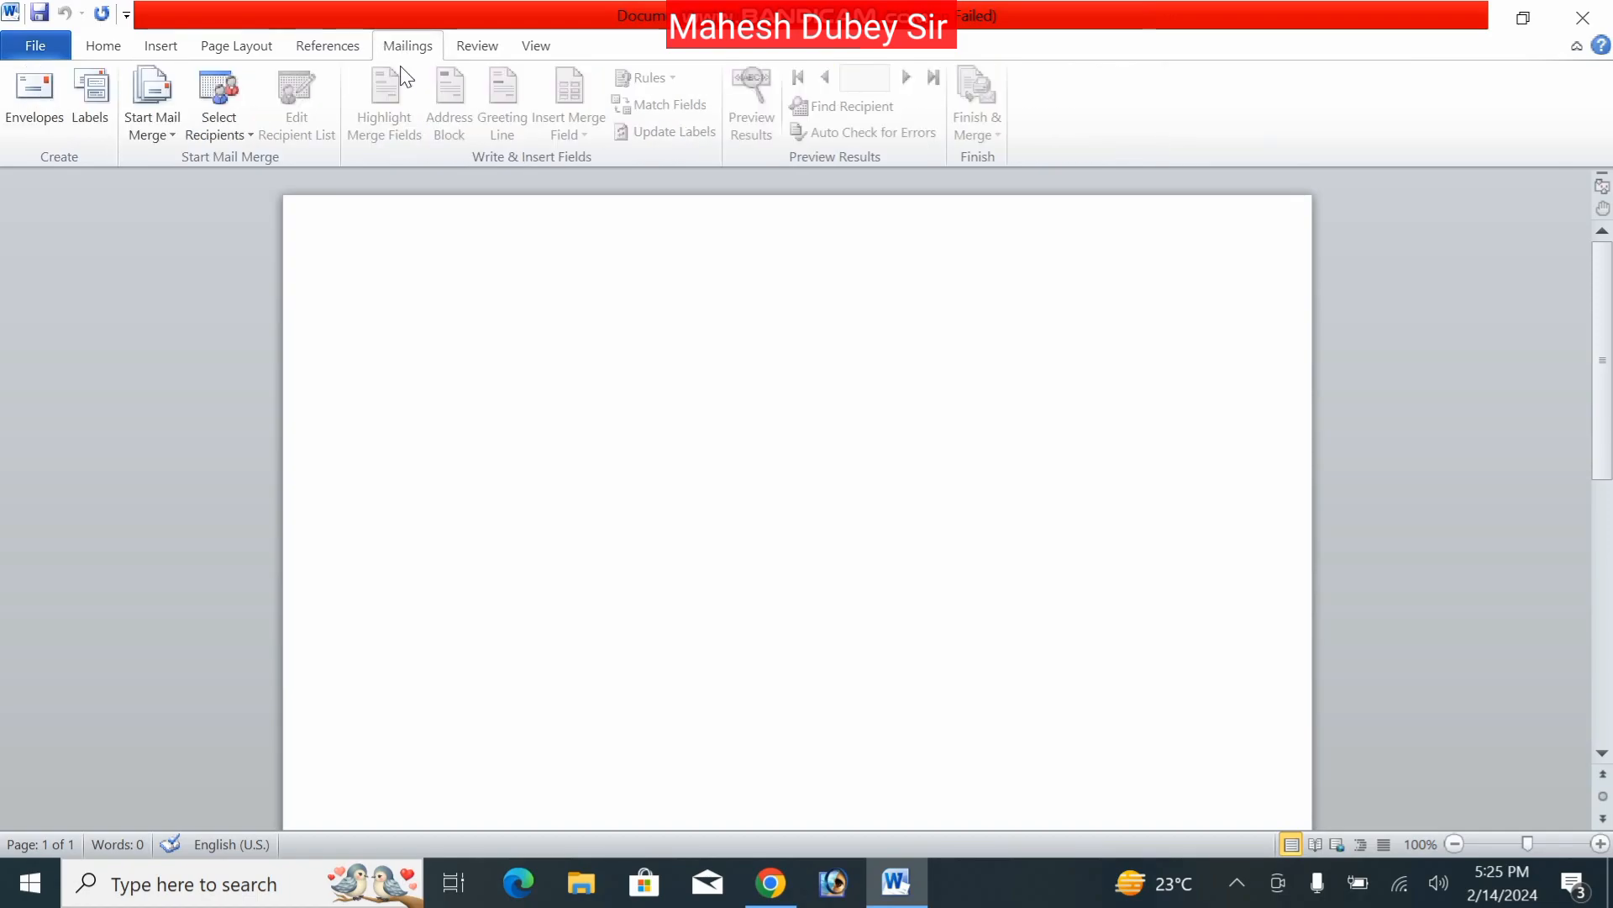
- Compare two documents, with aditya as the original document and Document8 as the revised document
{"action": "left_click", "coordinate": [484, 50]}
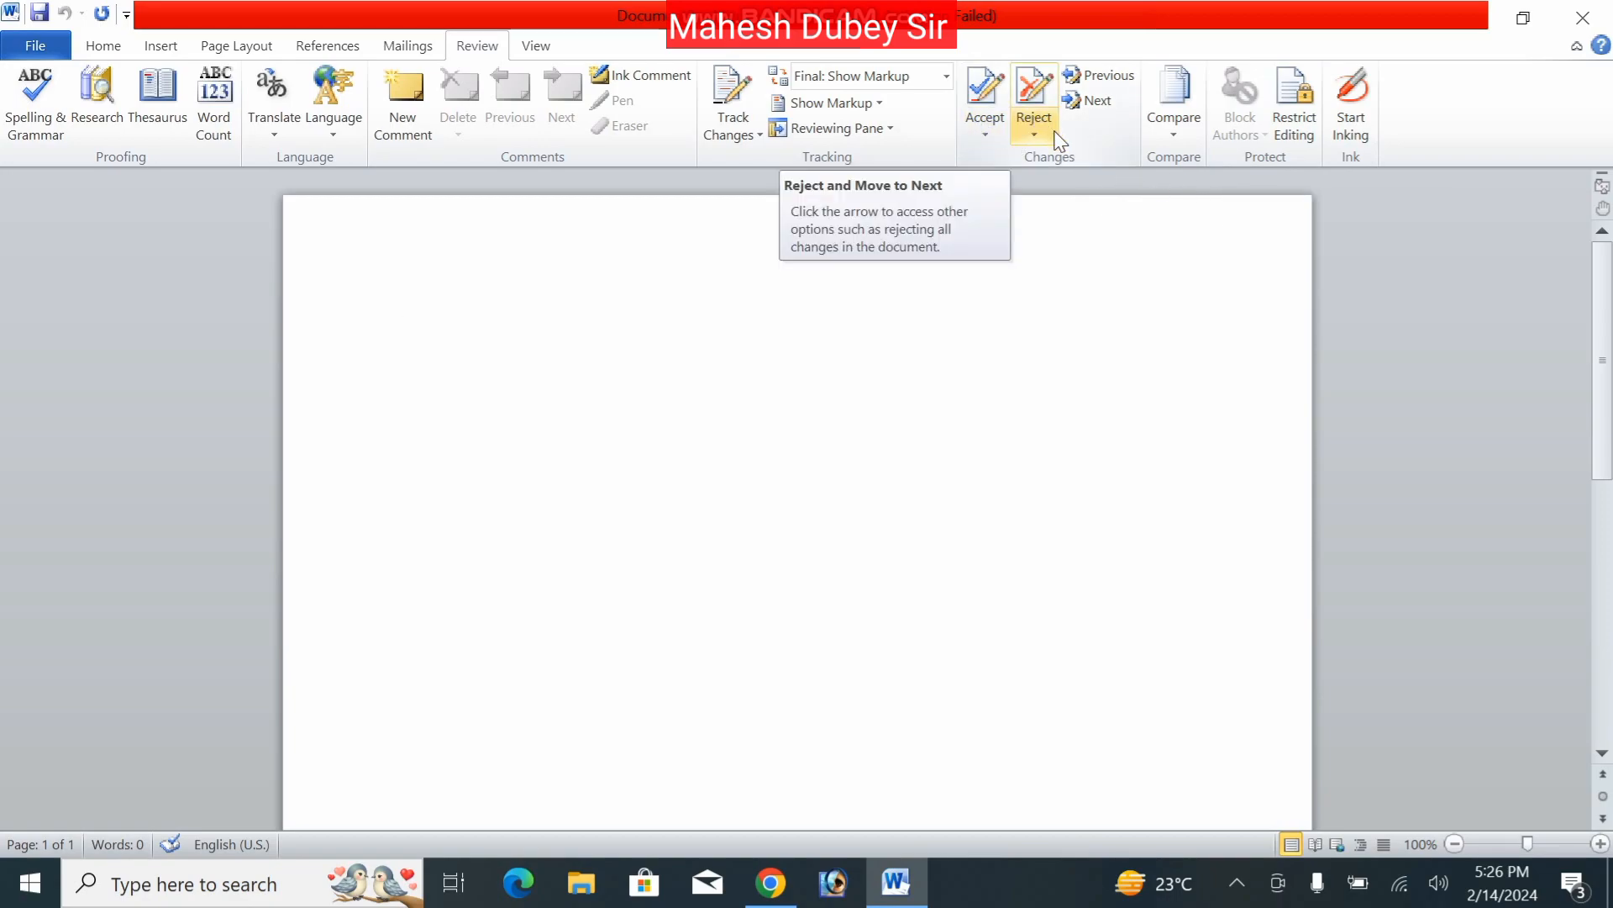
{"action": "left_click", "coordinate": [1190, 137]}
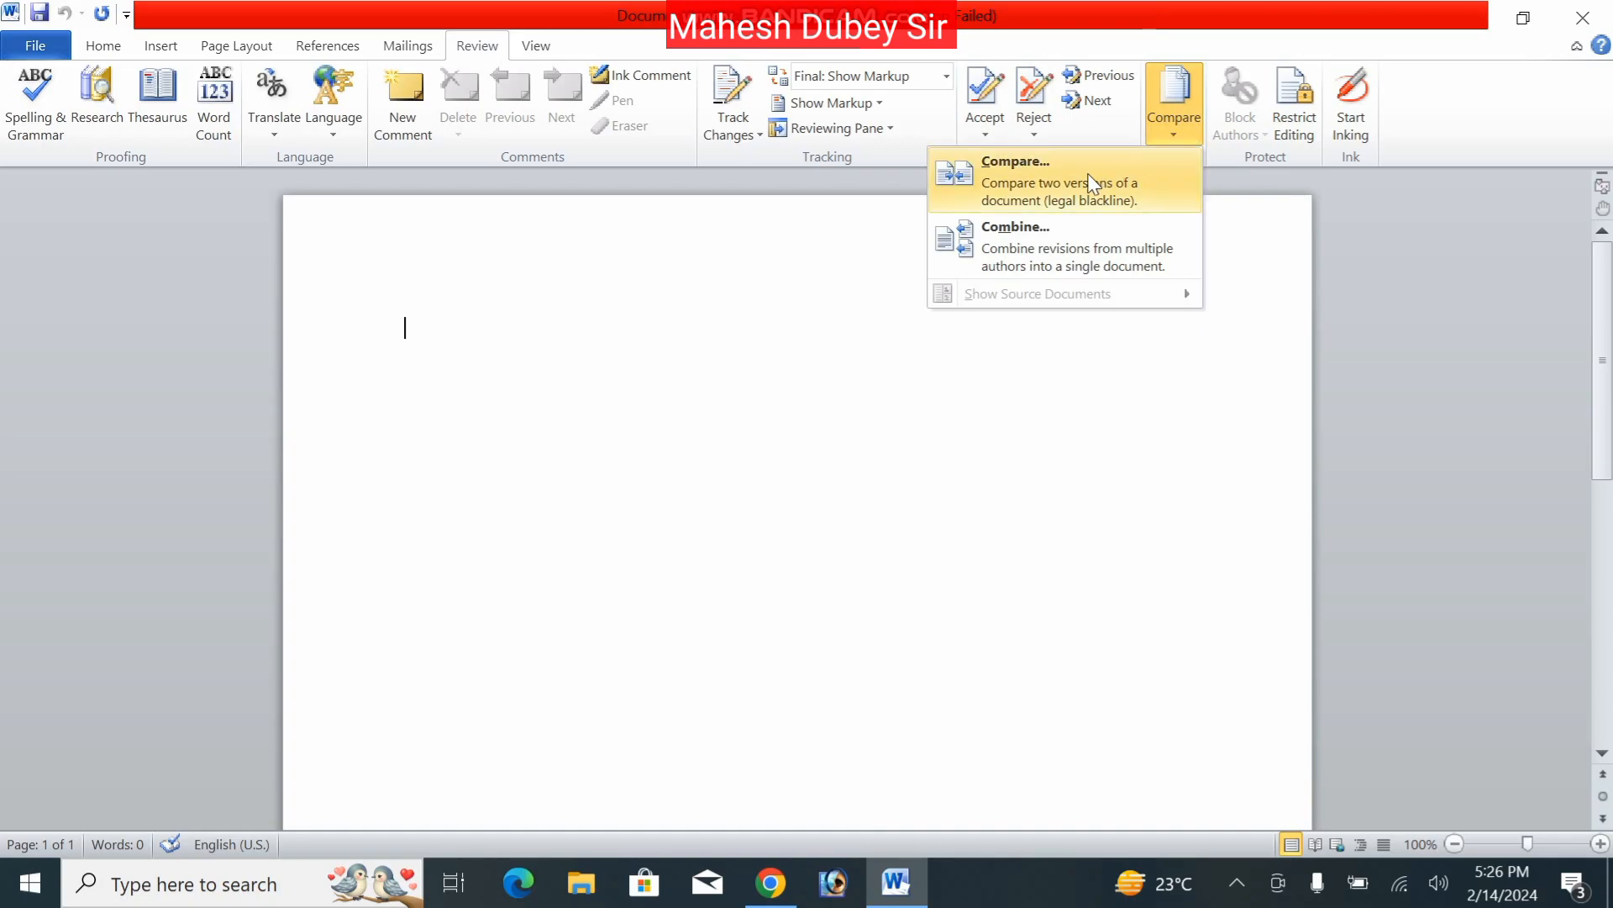
{"action": "left_click", "coordinate": [1023, 197]}
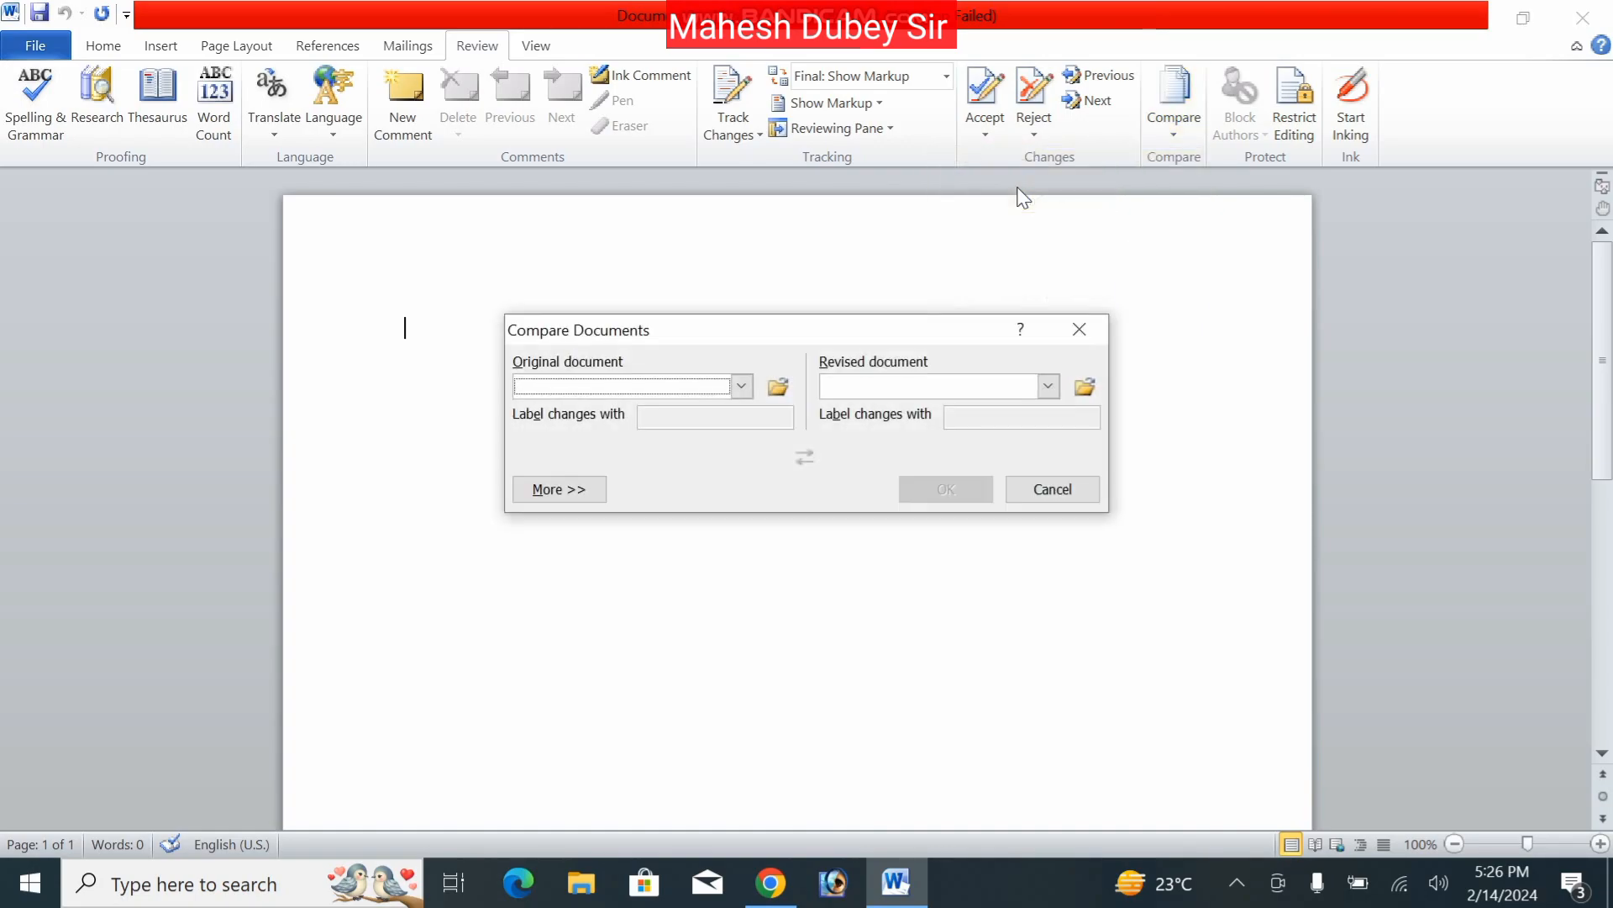
{"action": "left_click", "coordinate": [741, 387]}
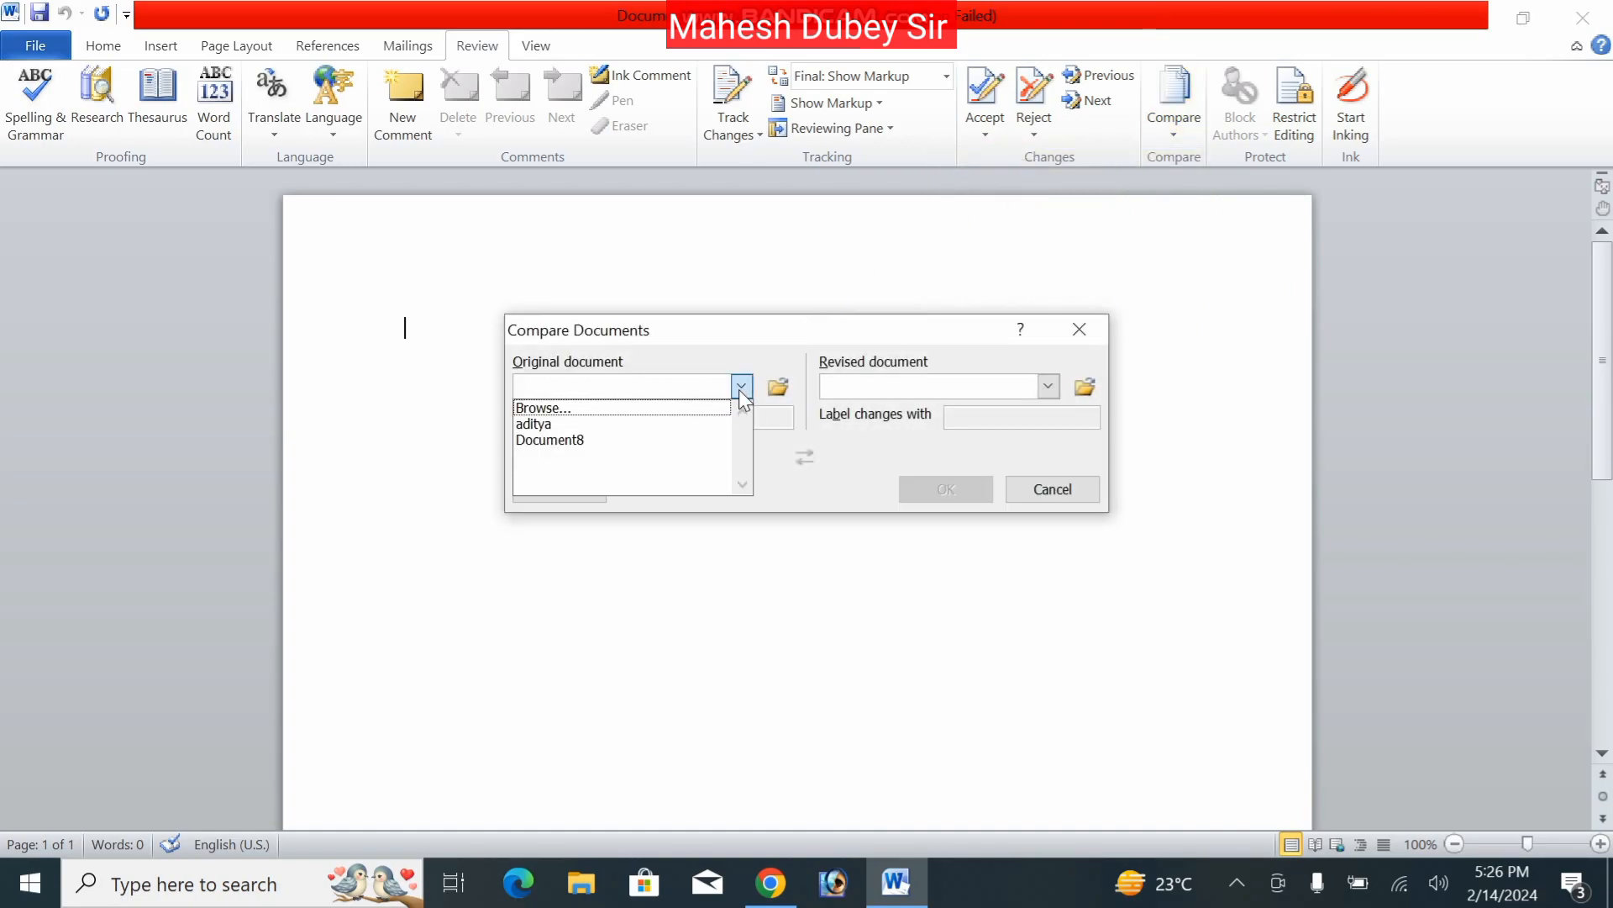
{"action": "left_click", "coordinate": [654, 432]}
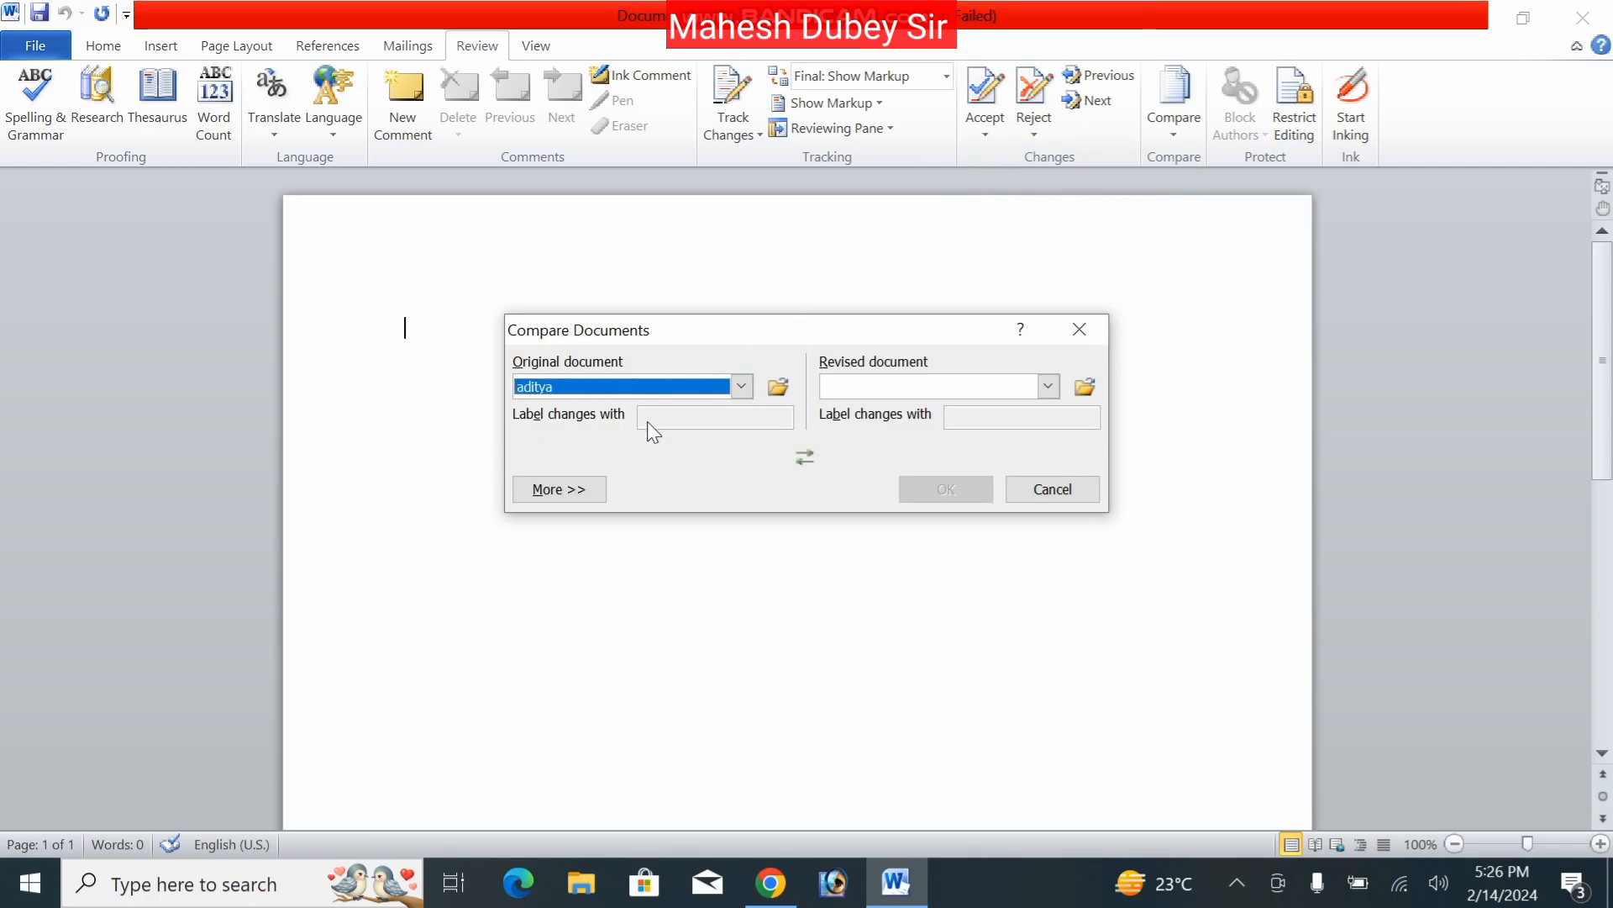
{"action": "left_click", "coordinate": [983, 393]}
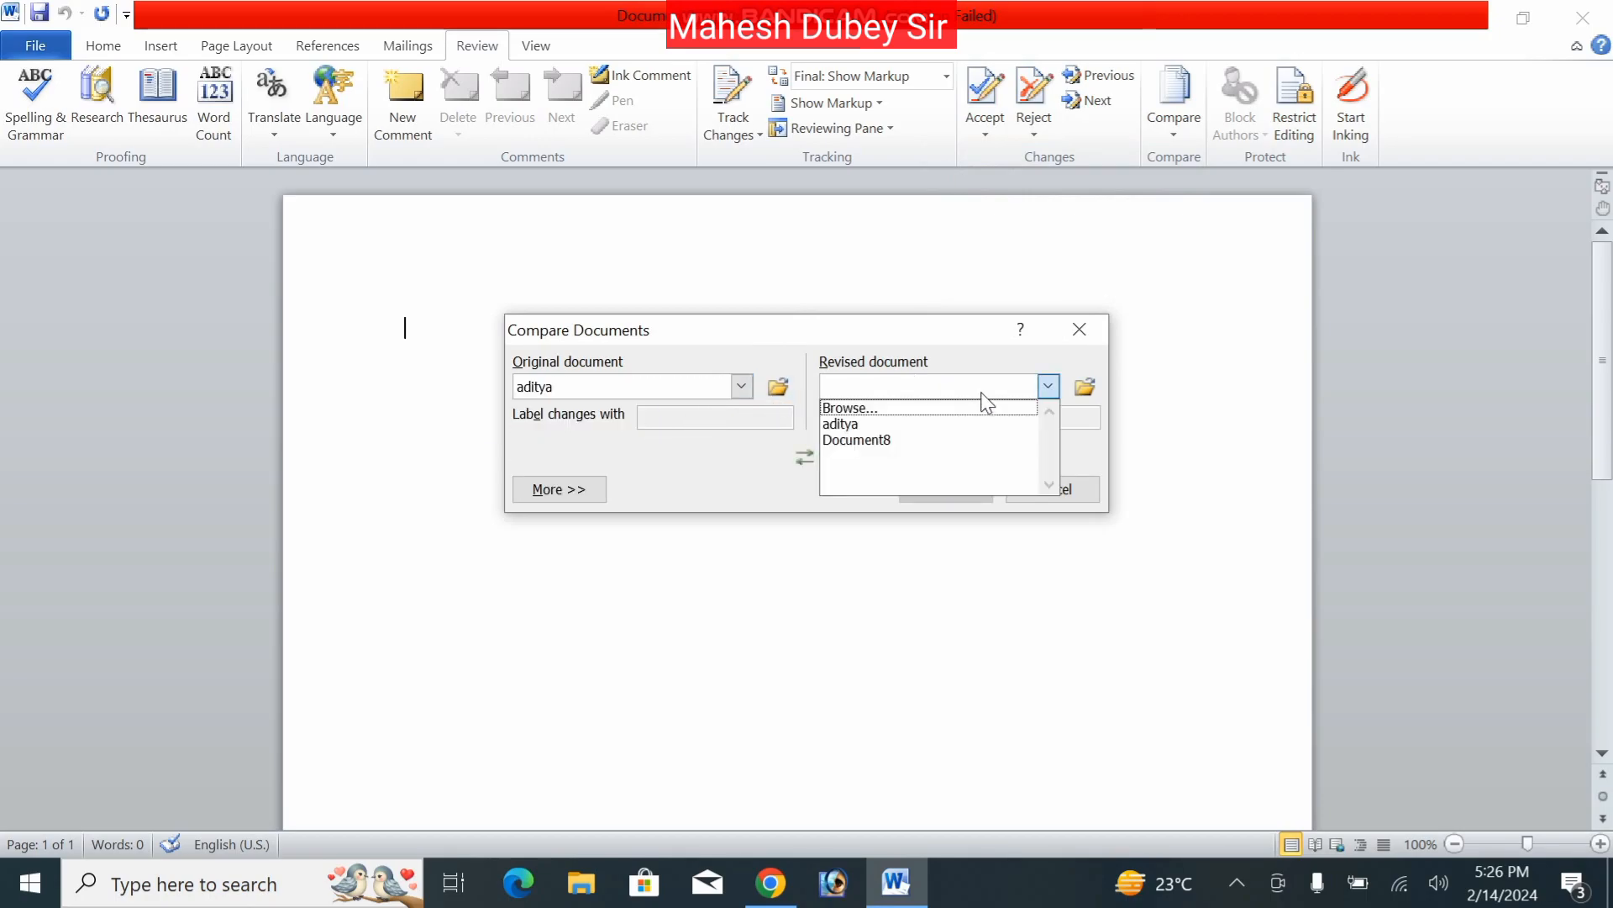
{"action": "left_click", "coordinate": [950, 440]}
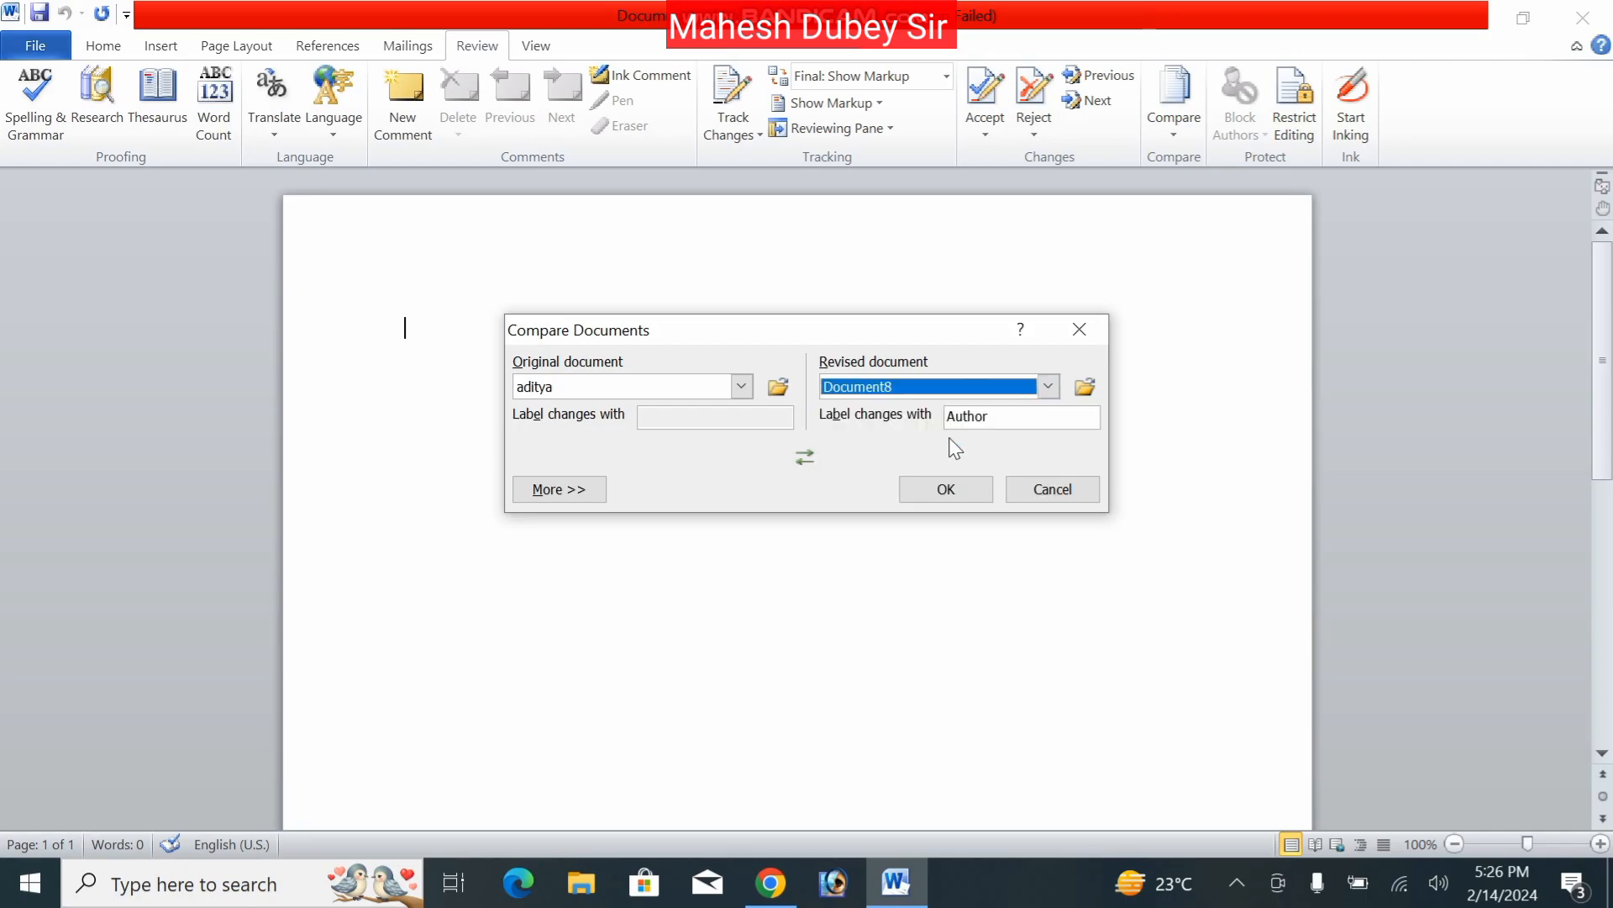
{"action": "left_click", "coordinate": [946, 492]}
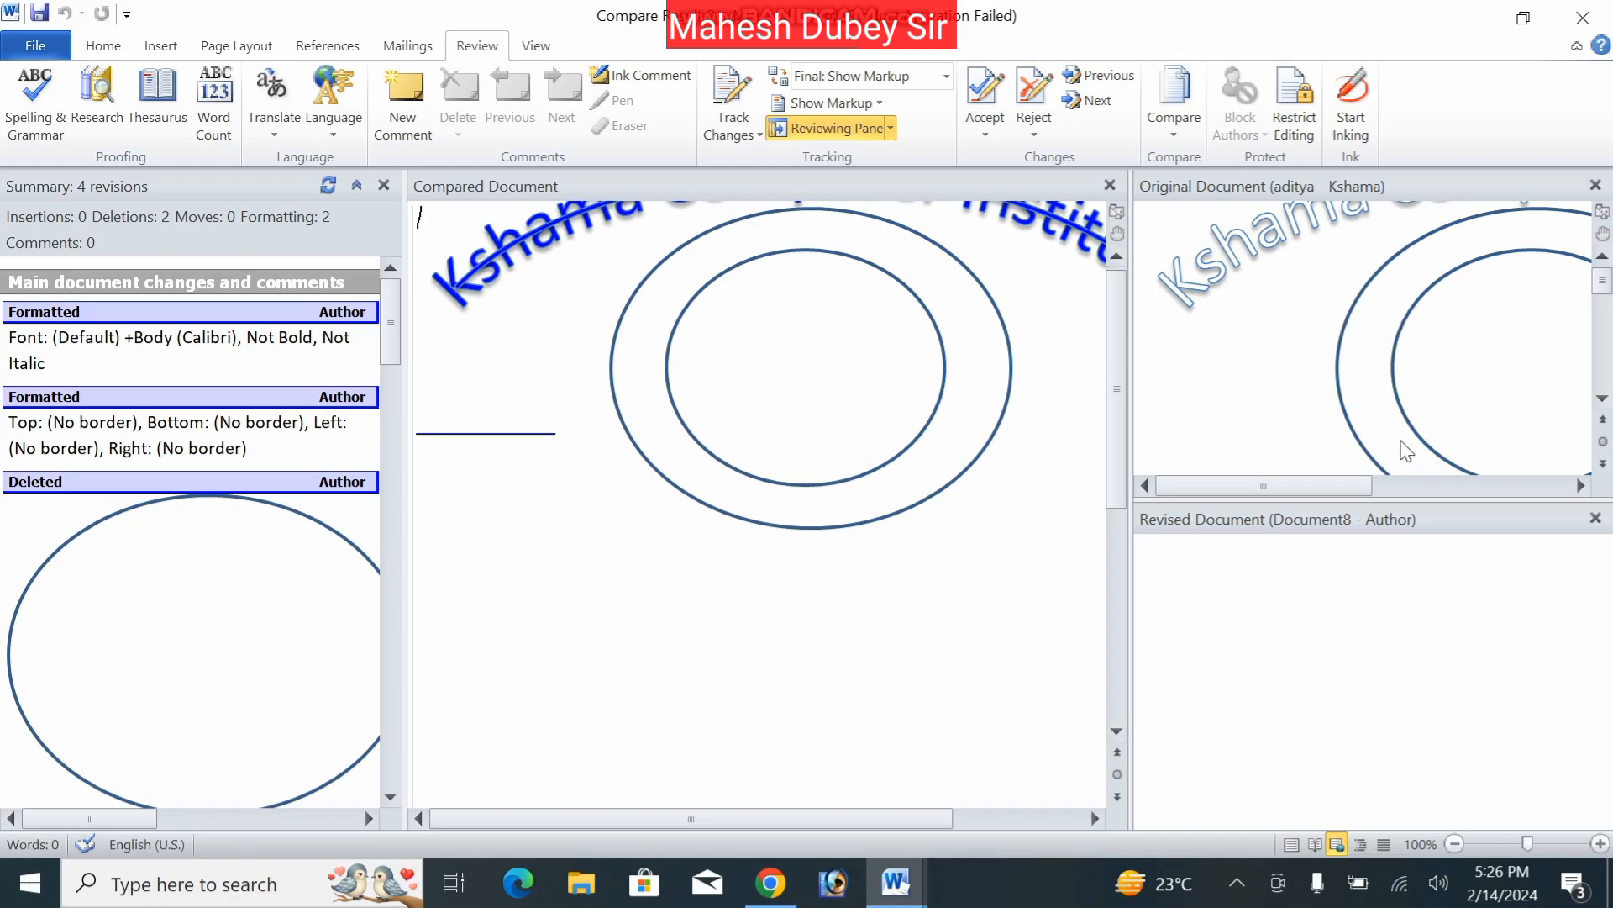
- Accept all changes in the compared document
{"action": "left_click", "coordinate": [1319, 566]}
{"action": "left_click", "coordinate": [1261, 339]}
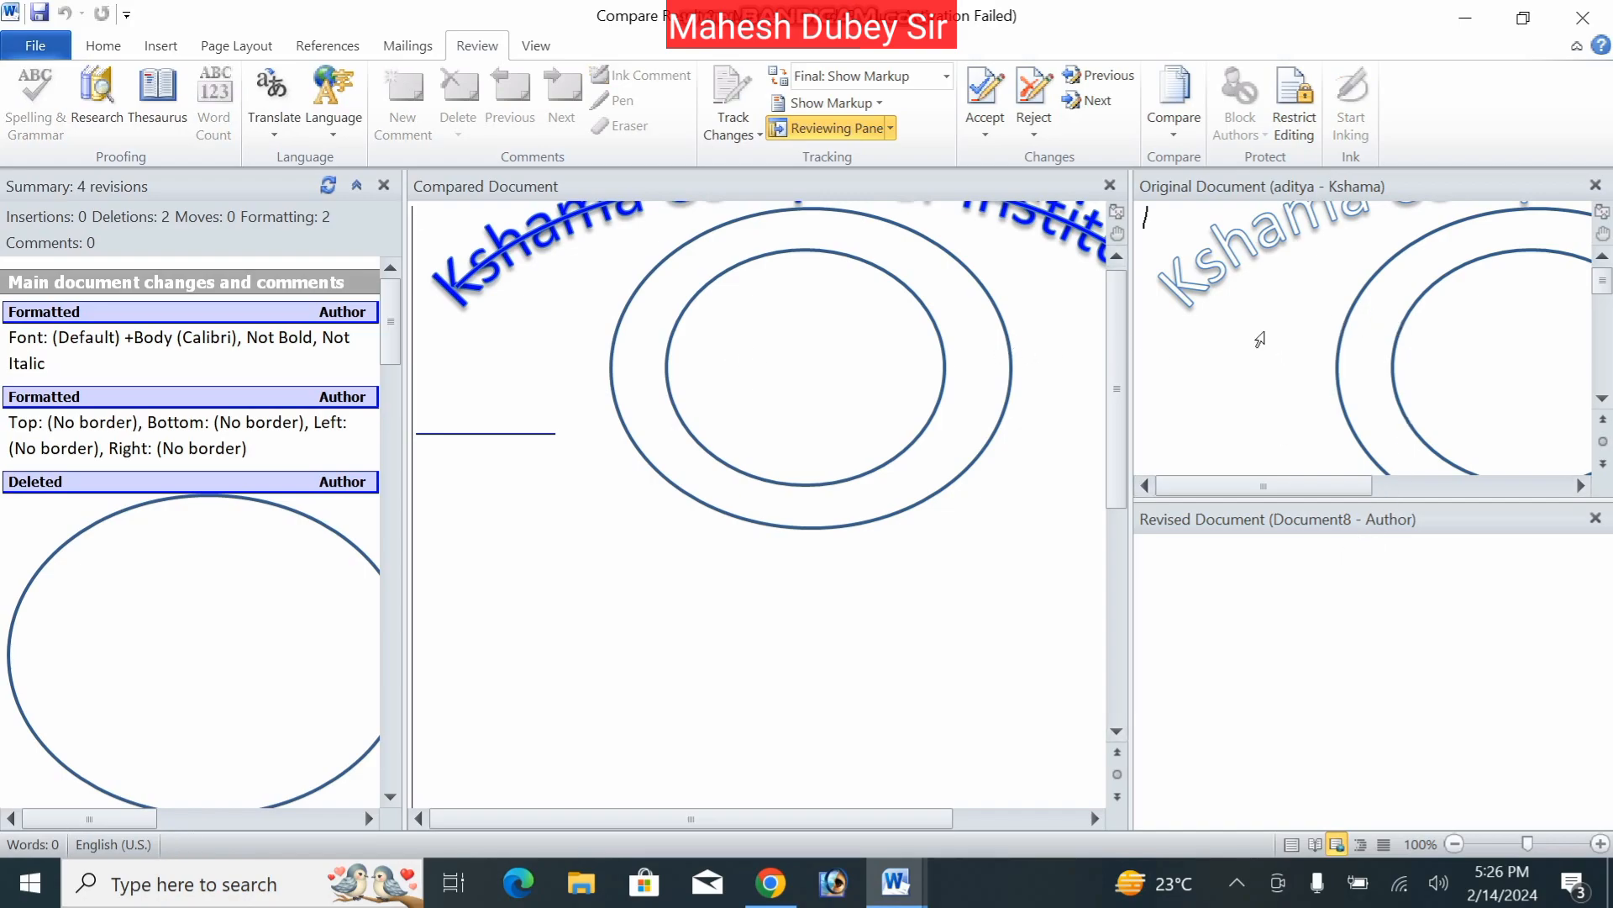
{"action": "left_click", "coordinate": [668, 424]}
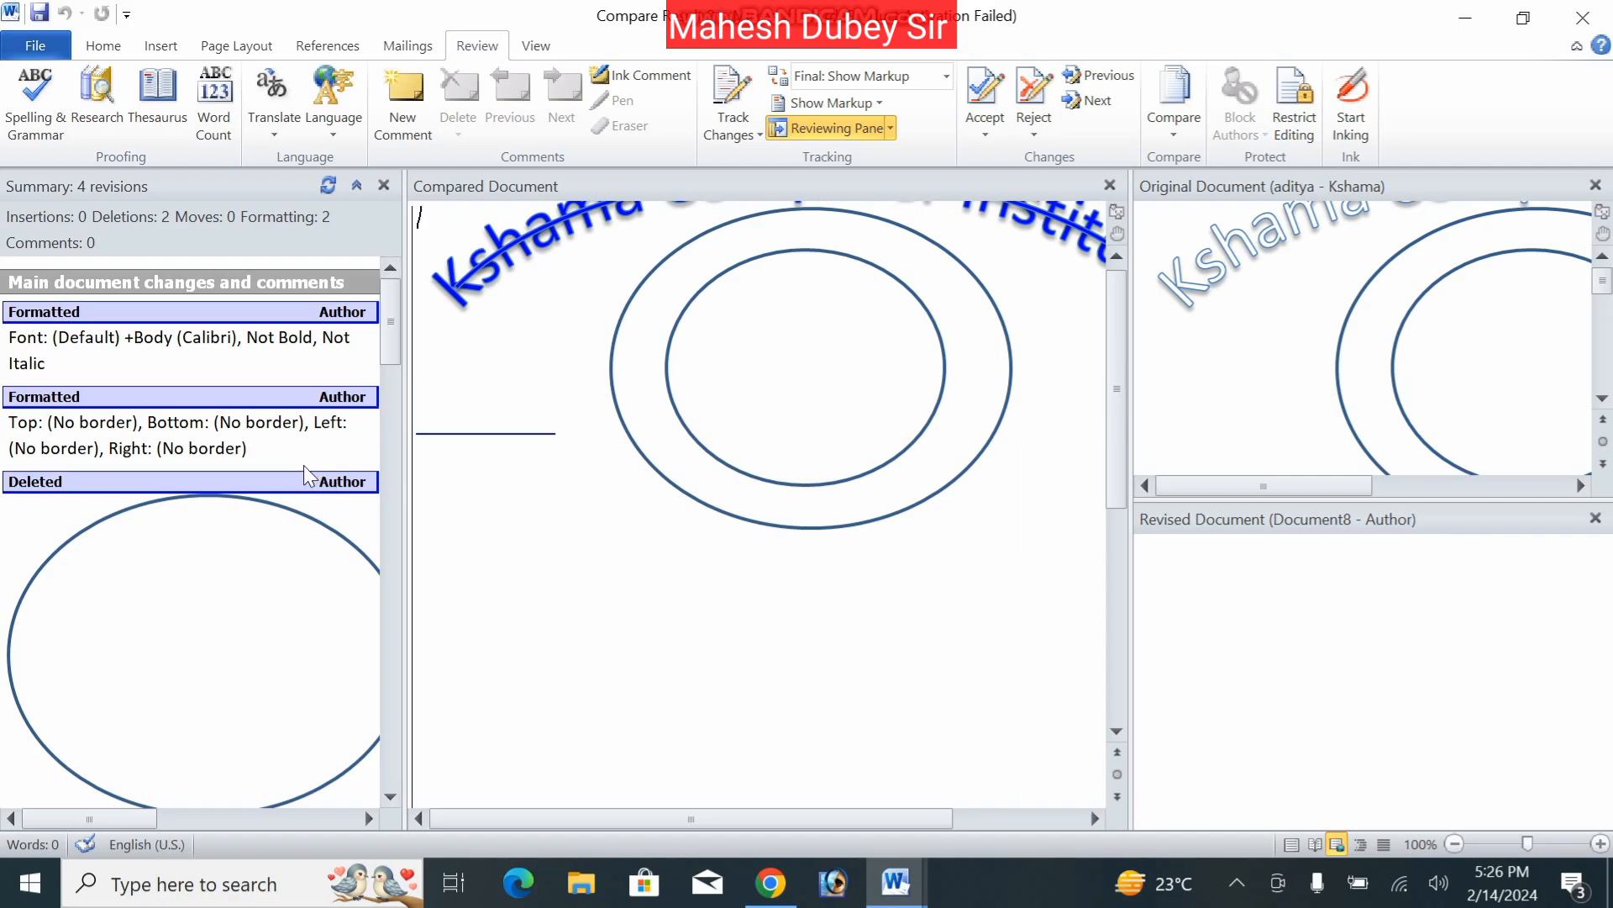
{"action": "left_click", "coordinate": [1000, 136]}
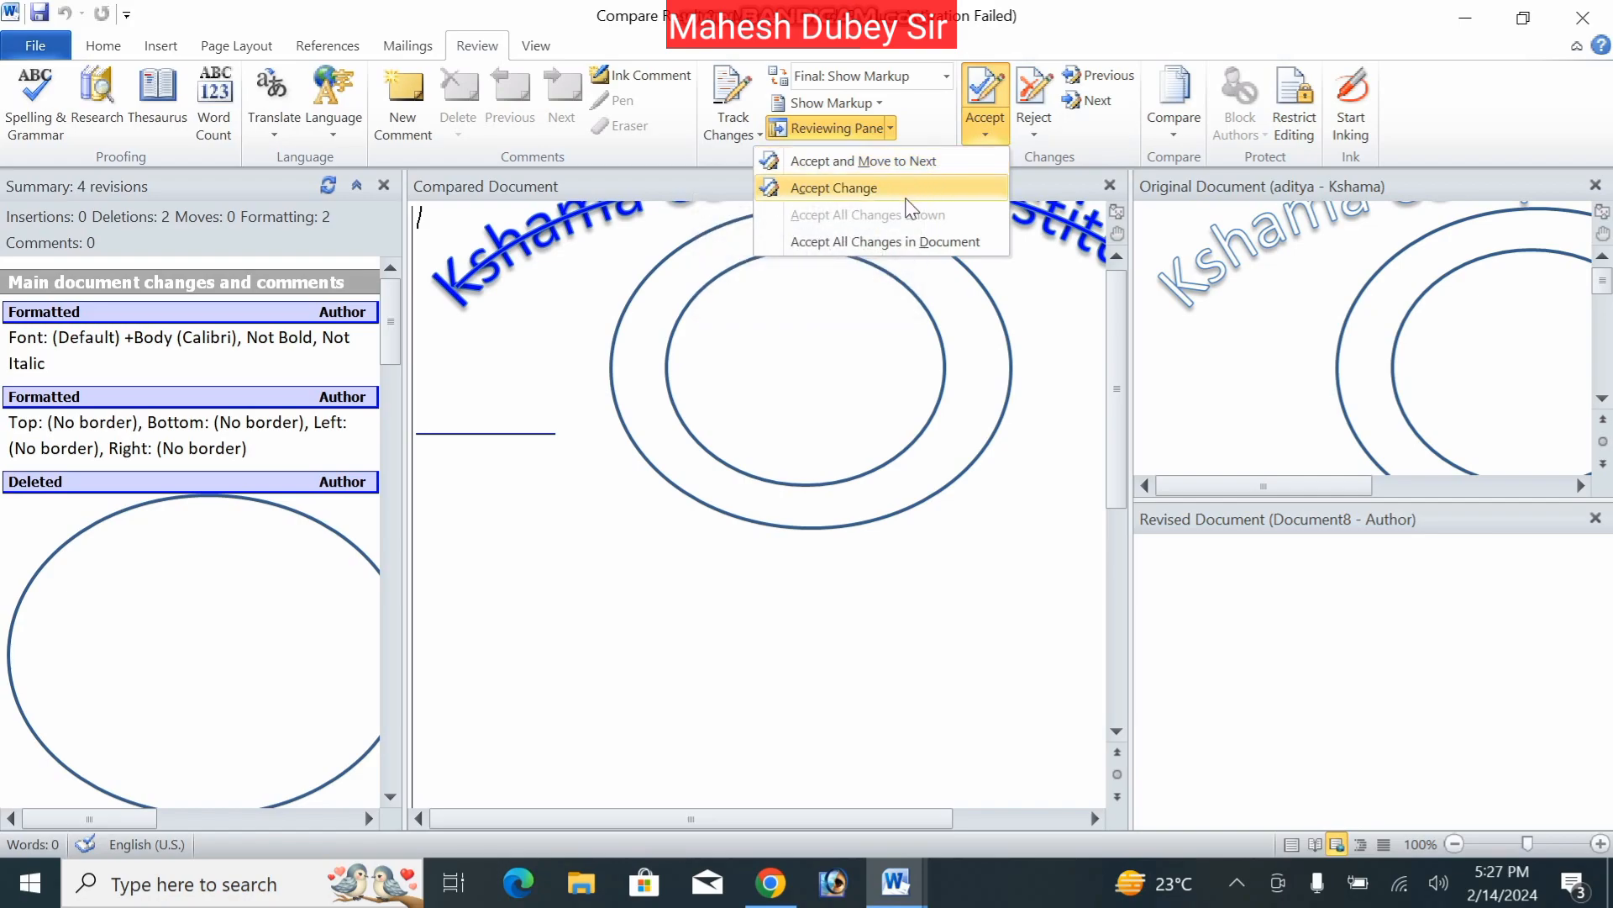
{"action": "left_click", "coordinate": [947, 243]}
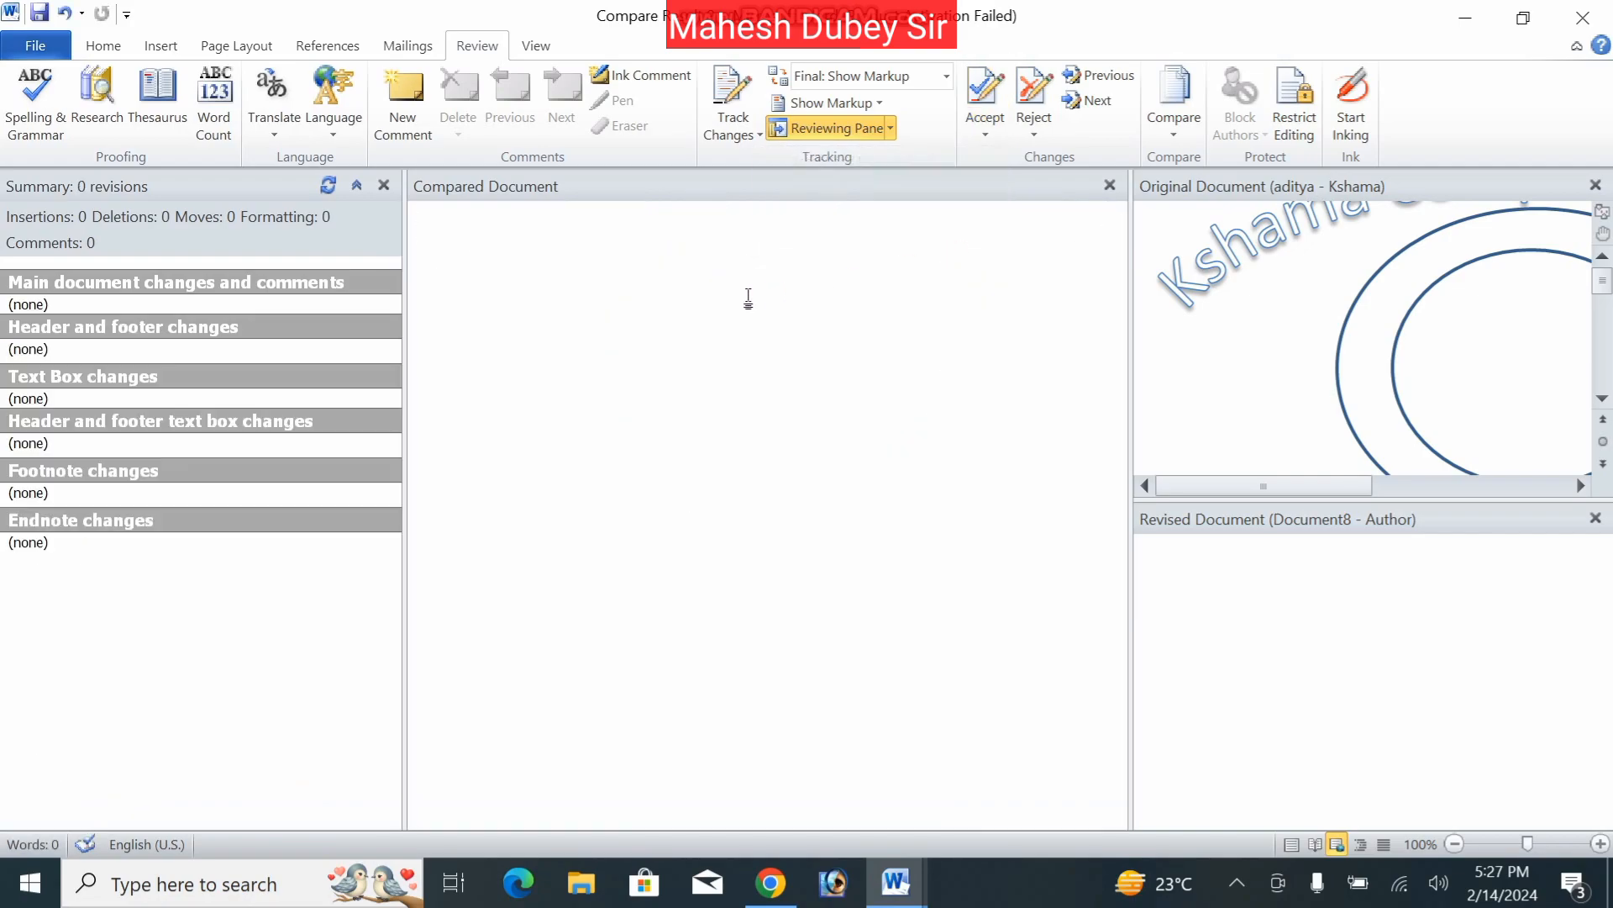
- Enter the text "jh" in the compared document and close the comparison result without saving
{"action": "type", "text": "jh"}
{"action": "left_click", "coordinate": [1109, 185]}
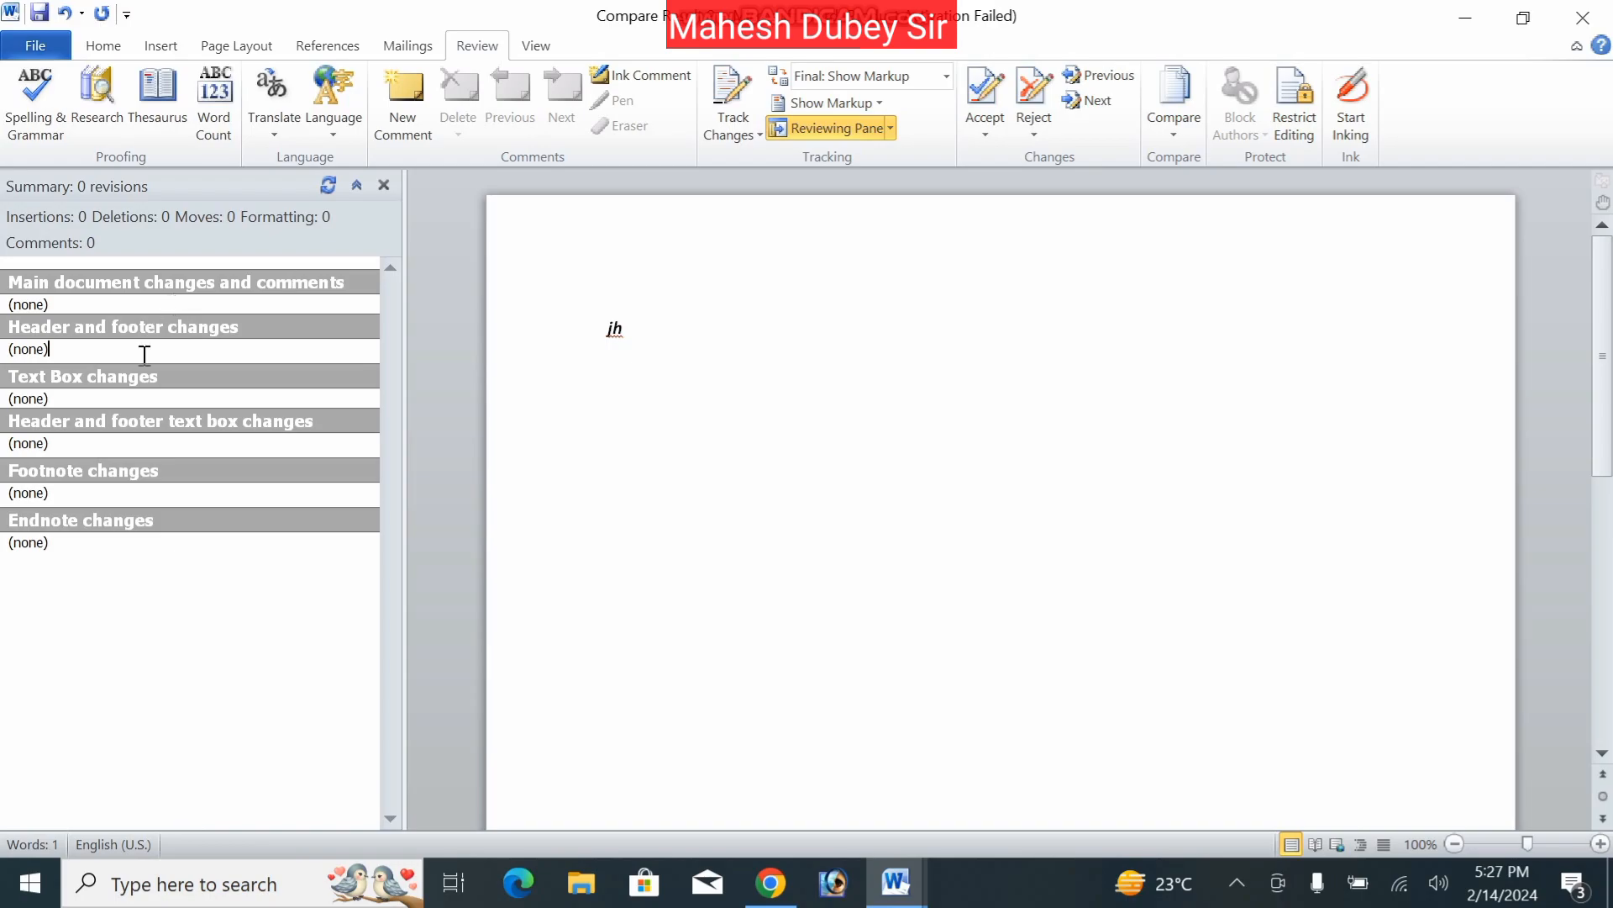
{"action": "key", "text": "alt+F4"}
{"action": "key", "text": "n"}
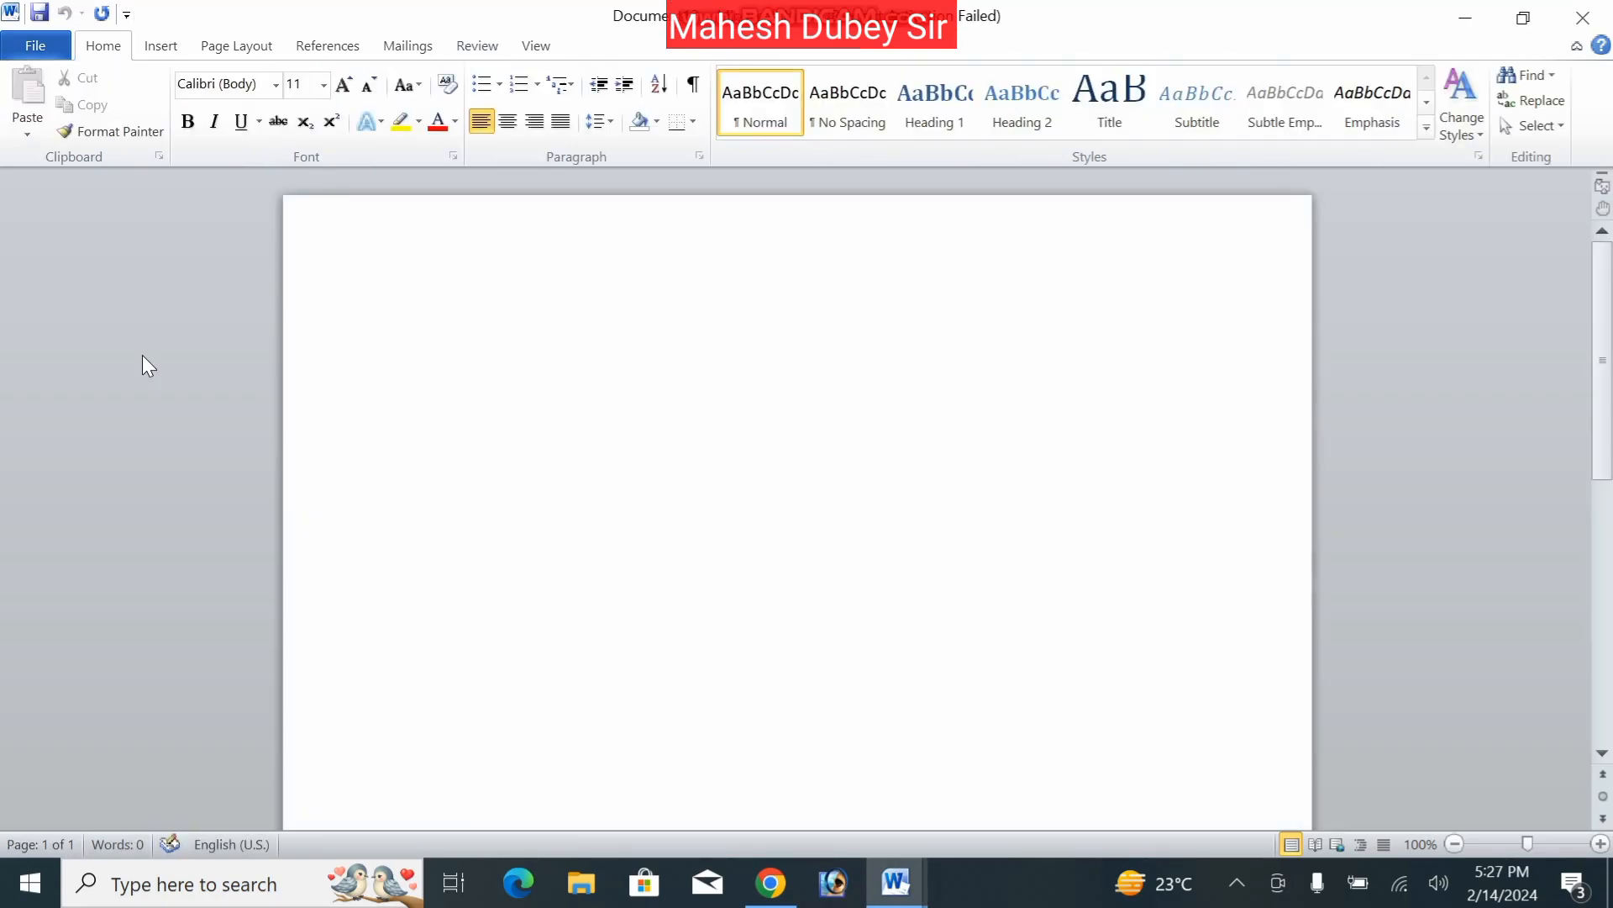
- Start combining documents and choose aditya as the original document
{"action": "left_click", "coordinate": [478, 46]}
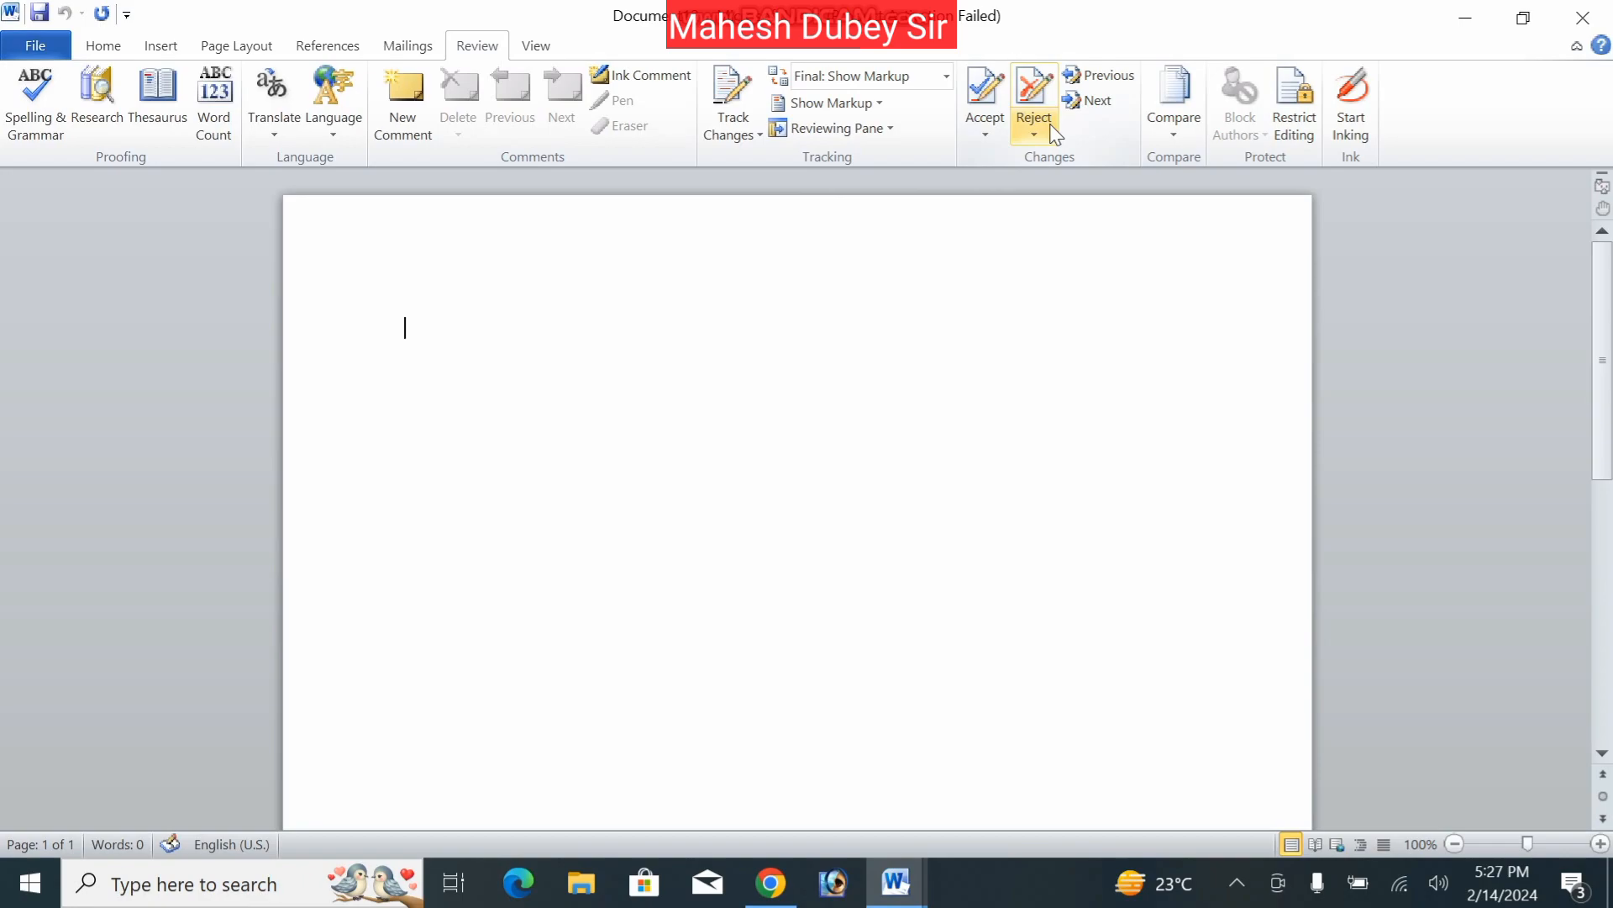
{"action": "left_click", "coordinate": [1181, 135]}
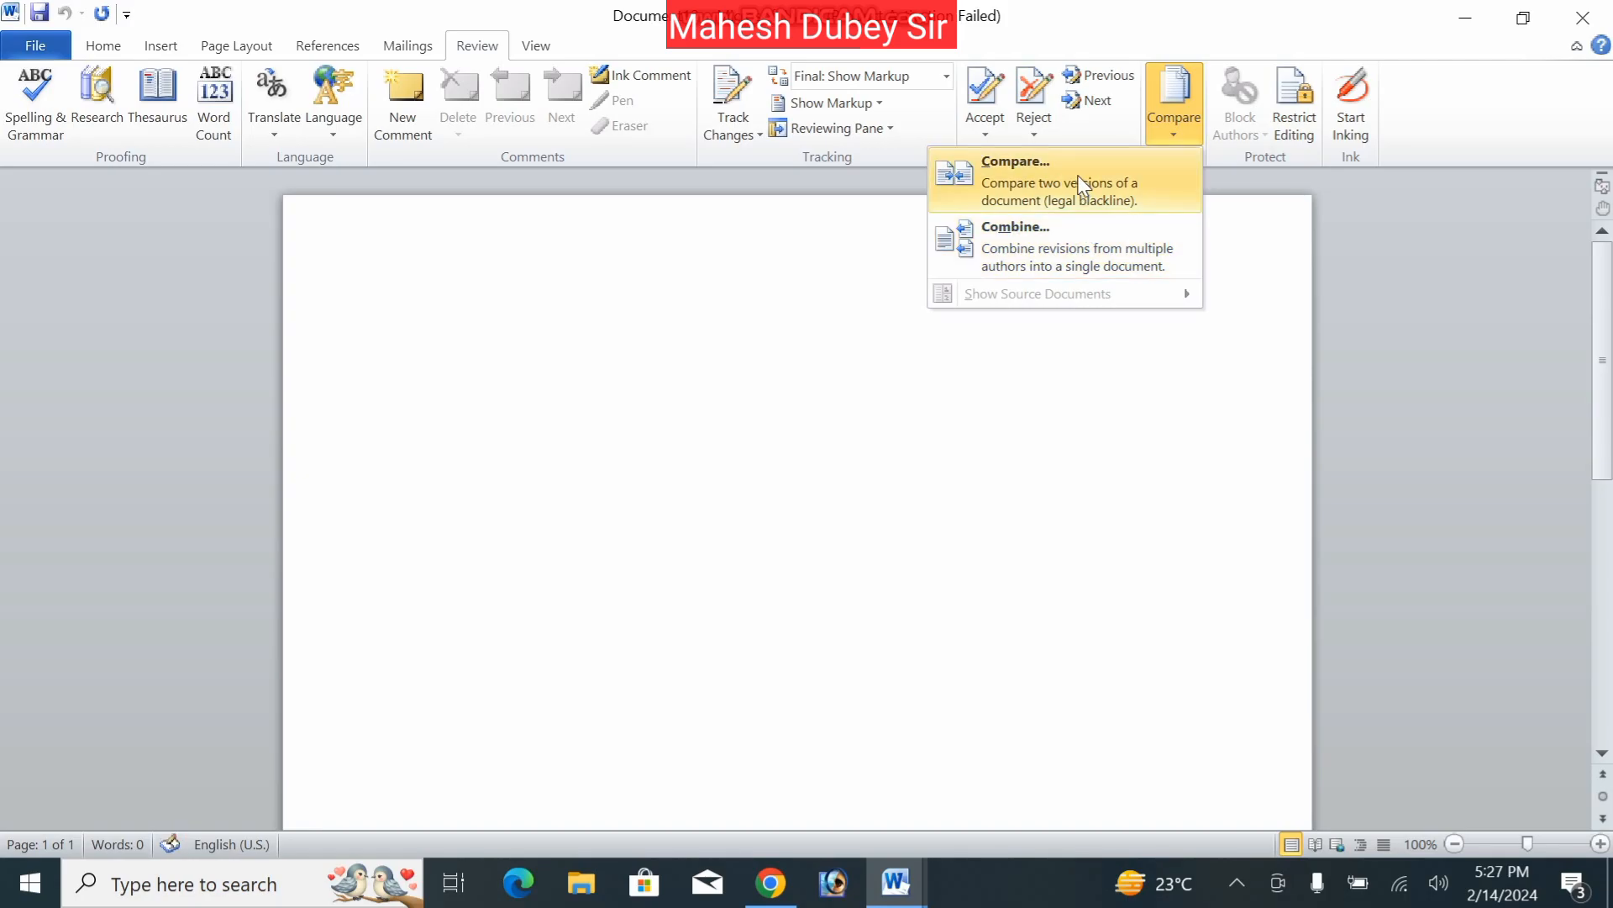
{"action": "left_click", "coordinate": [1064, 256]}
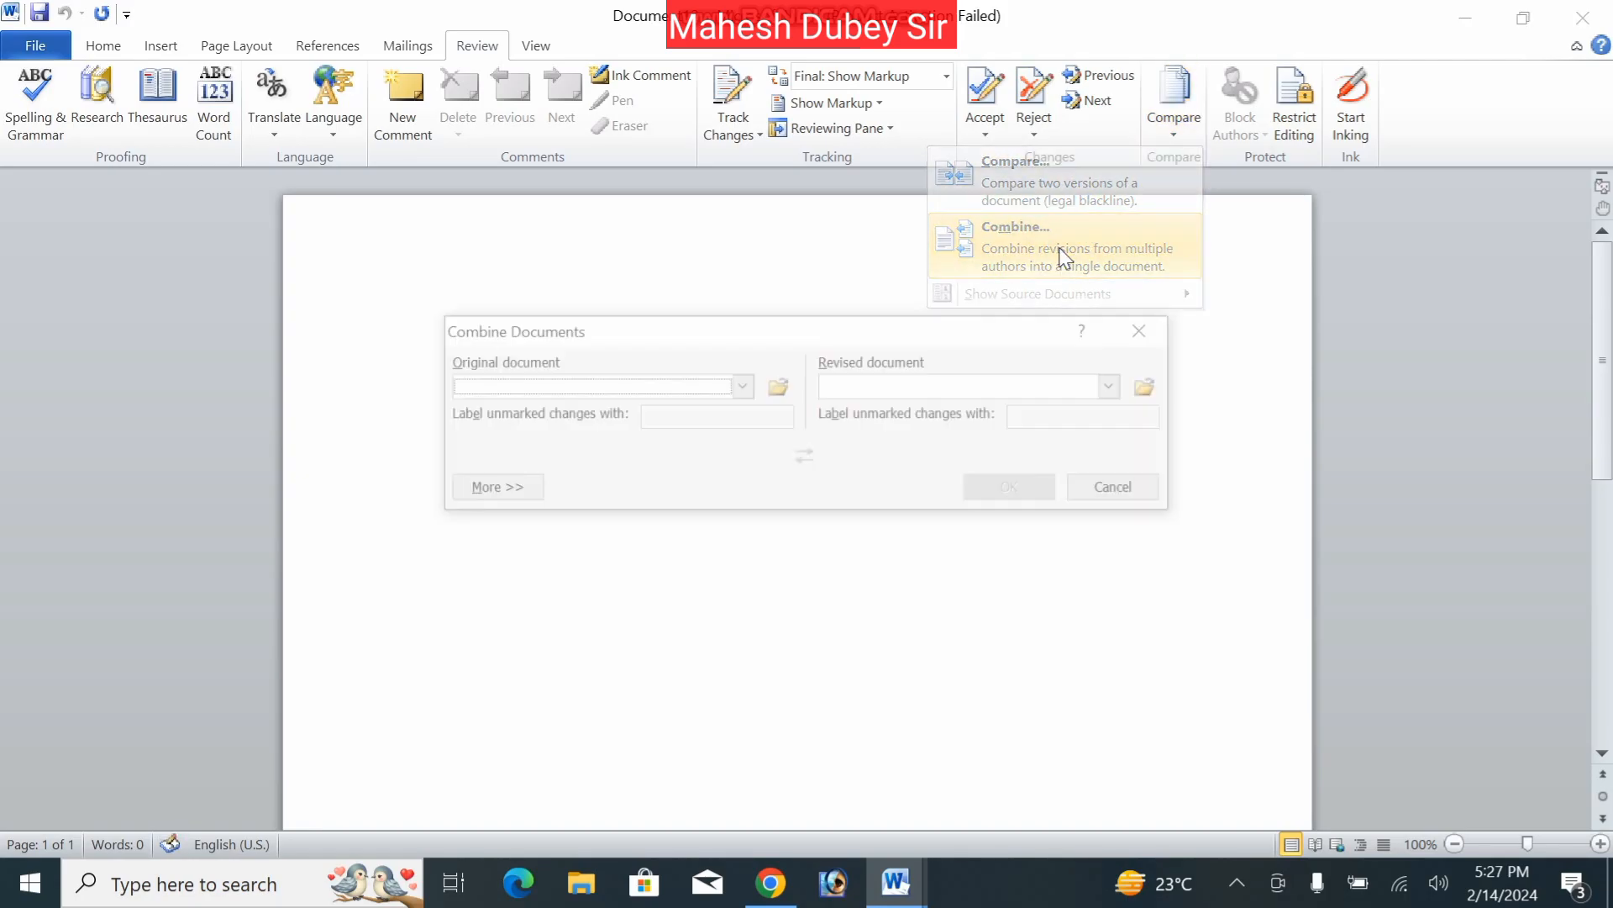
{"action": "left_click", "coordinate": [741, 387]}
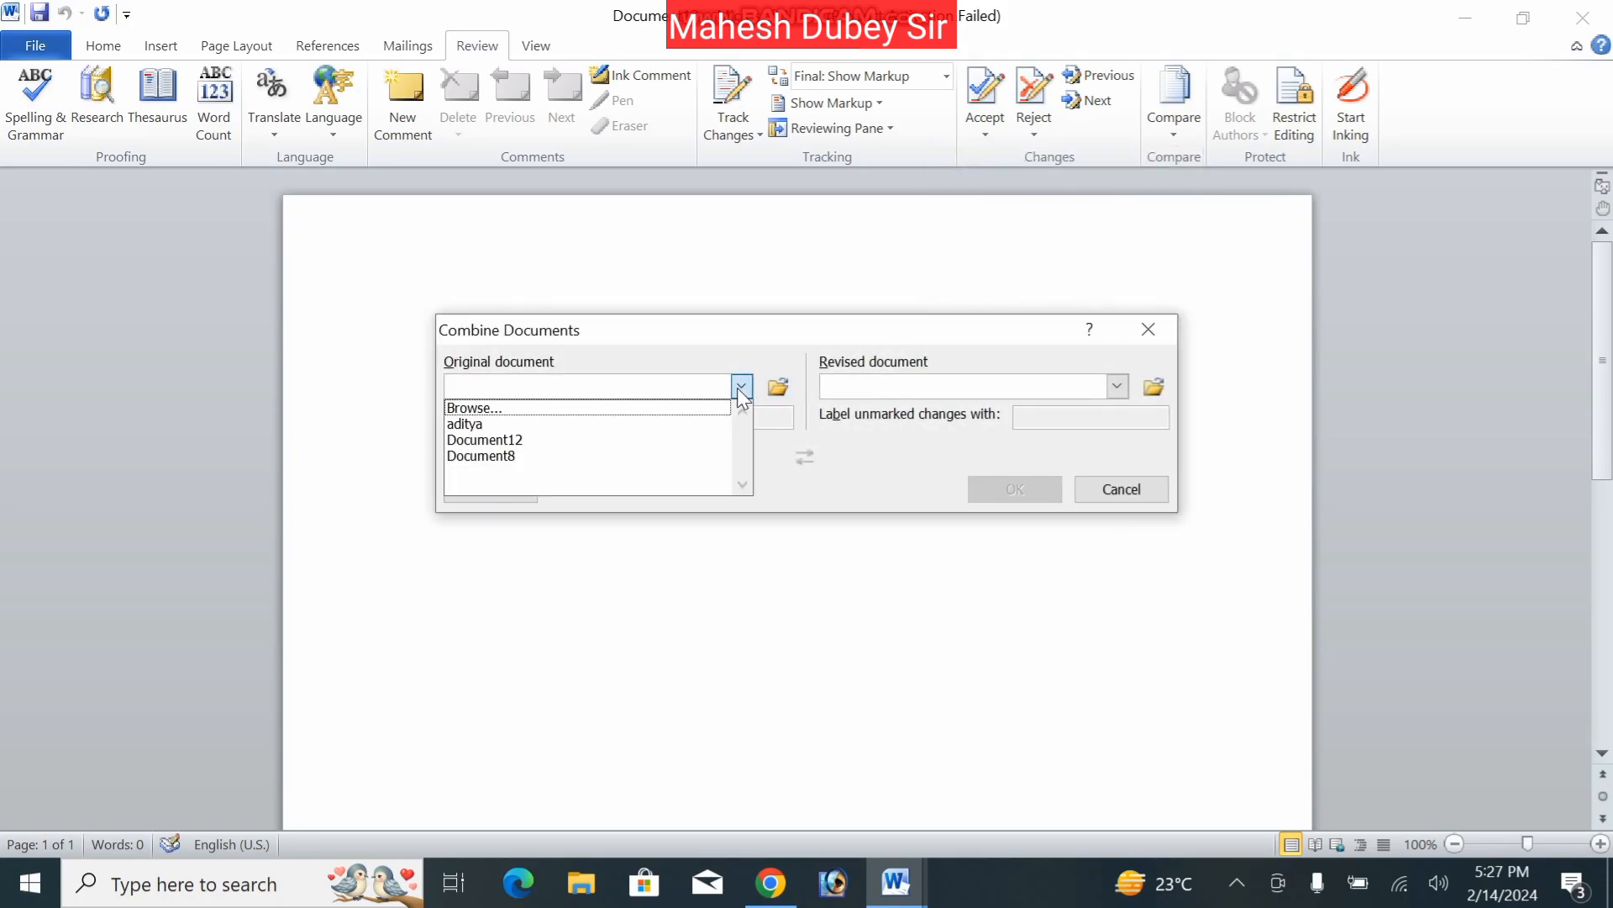
{"action": "left_click", "coordinate": [636, 428]}
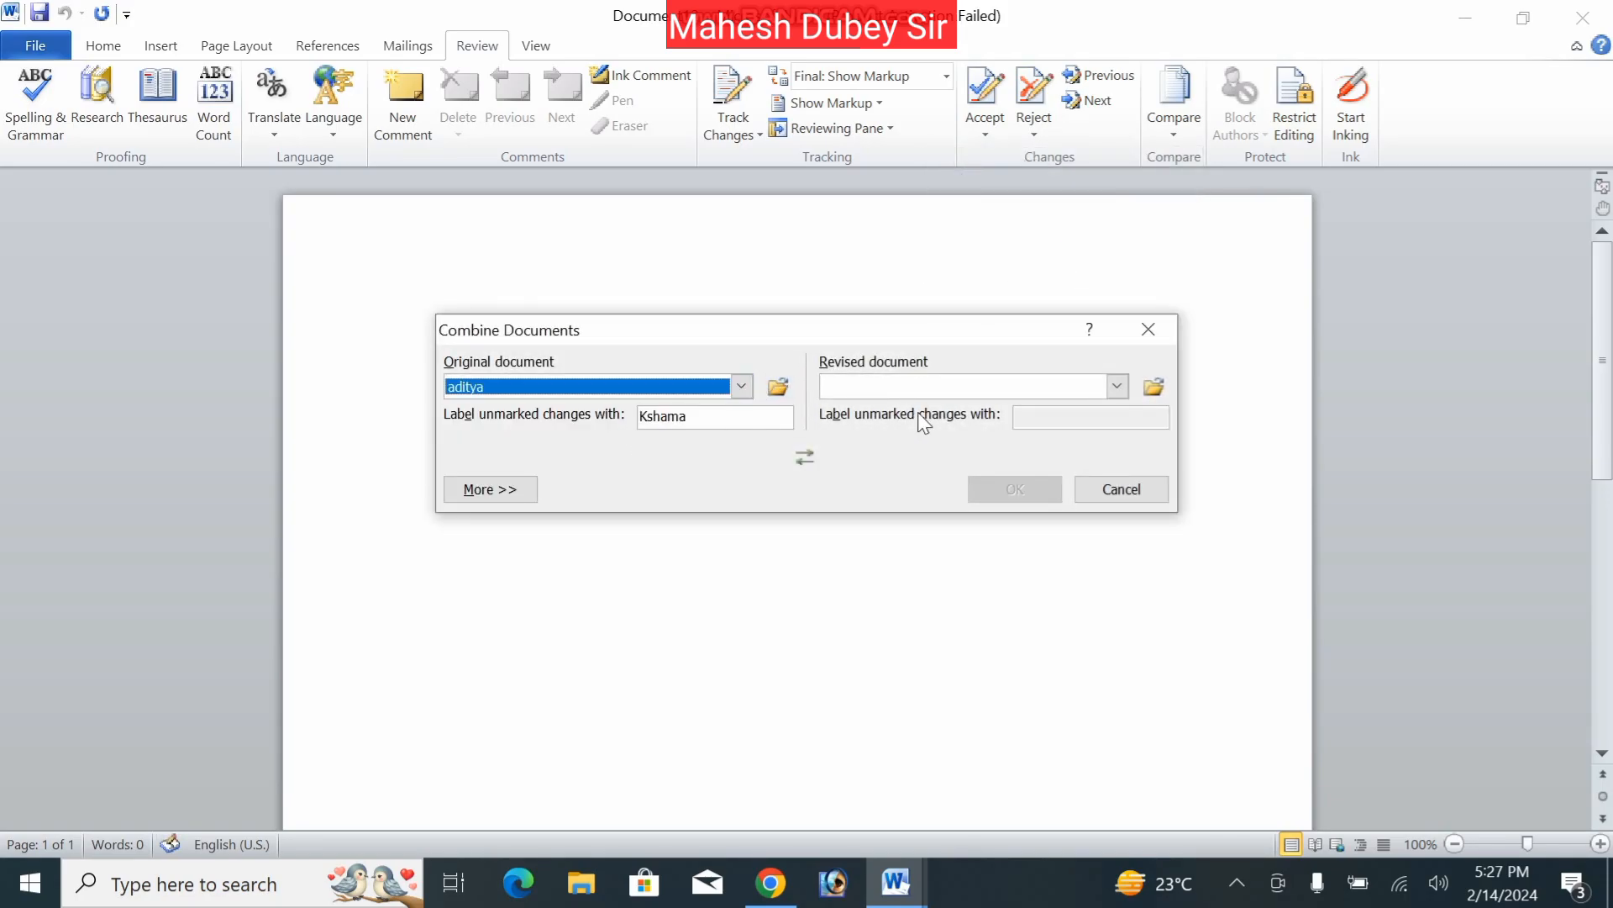
{"action": "left_click", "coordinate": [1019, 387]}
{"action": "left_click", "coordinate": [1016, 383]}
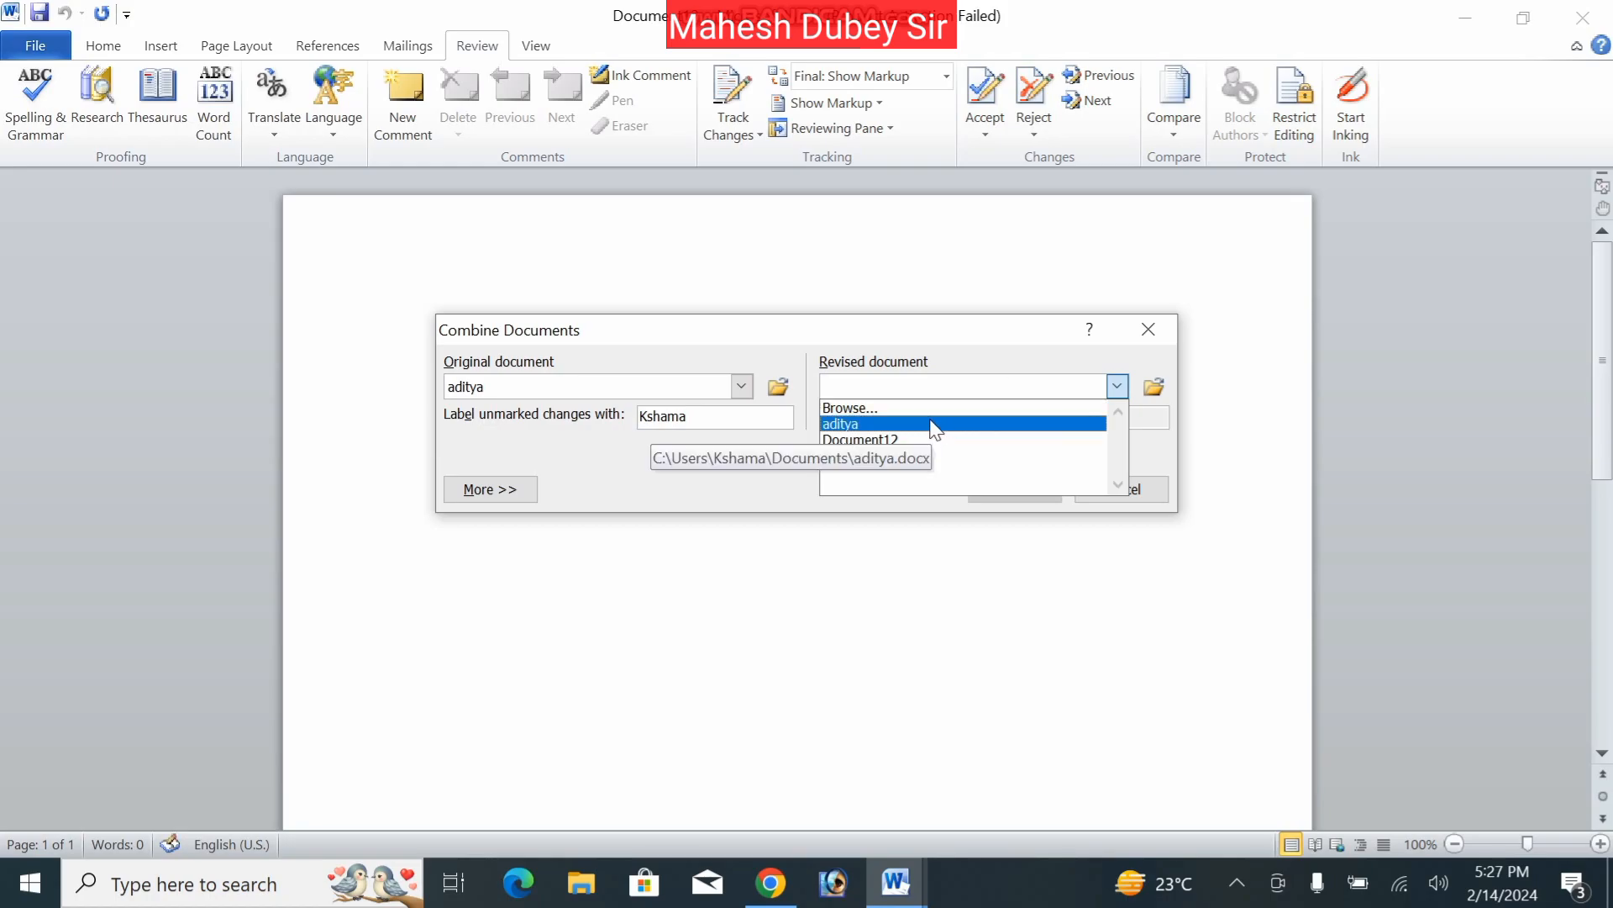
{"action": "left_click", "coordinate": [928, 413]}
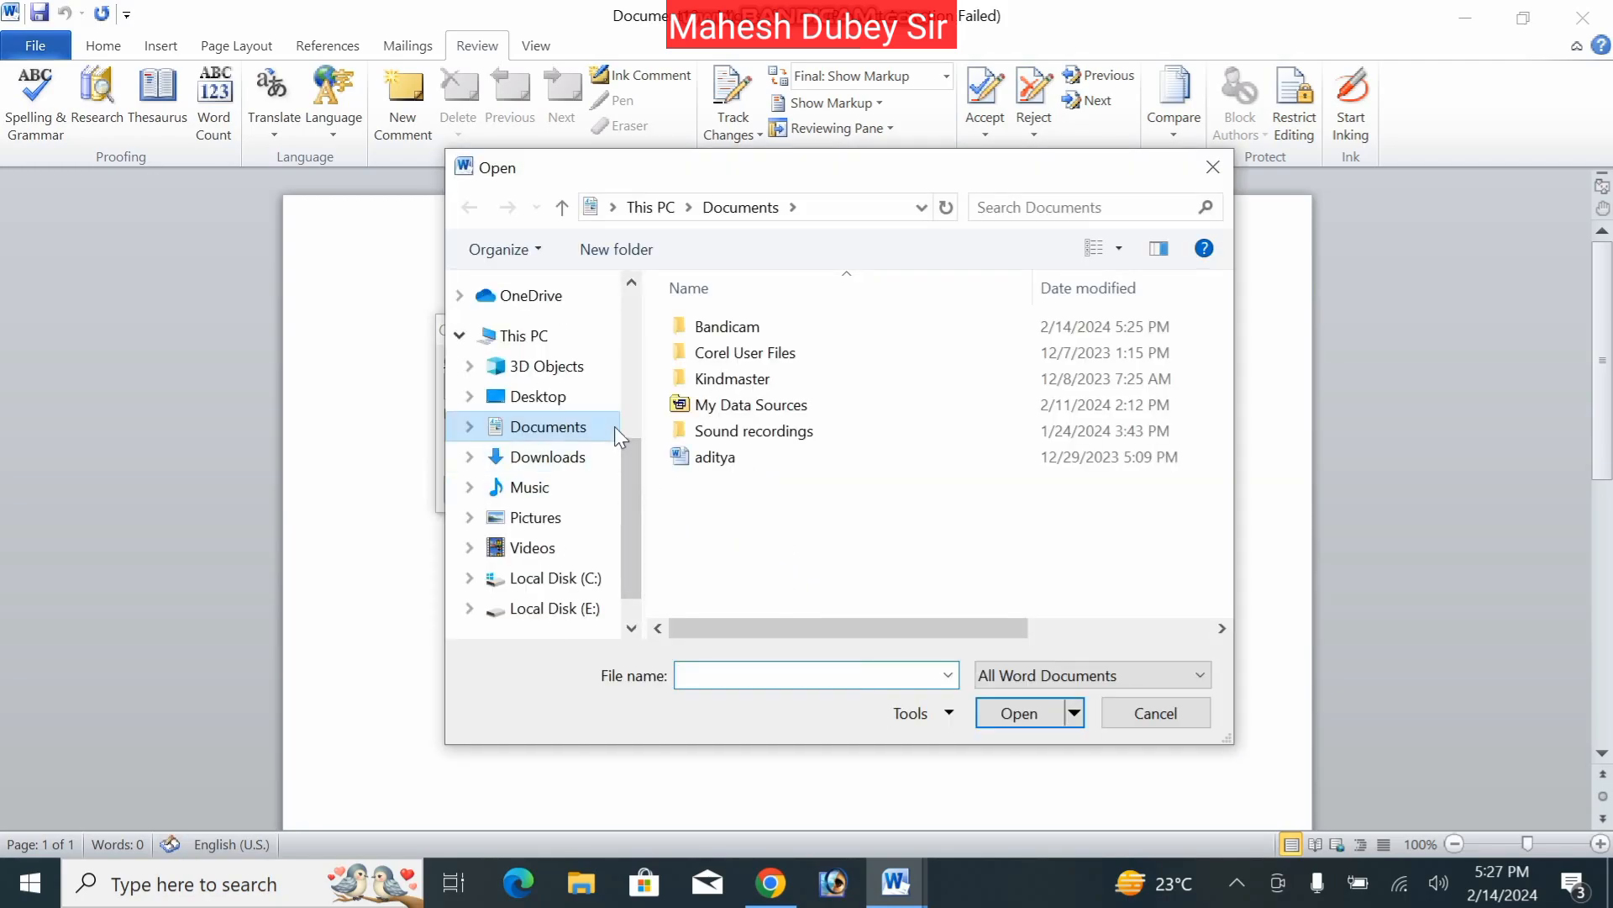
{"action": "left_click", "coordinate": [568, 405]}
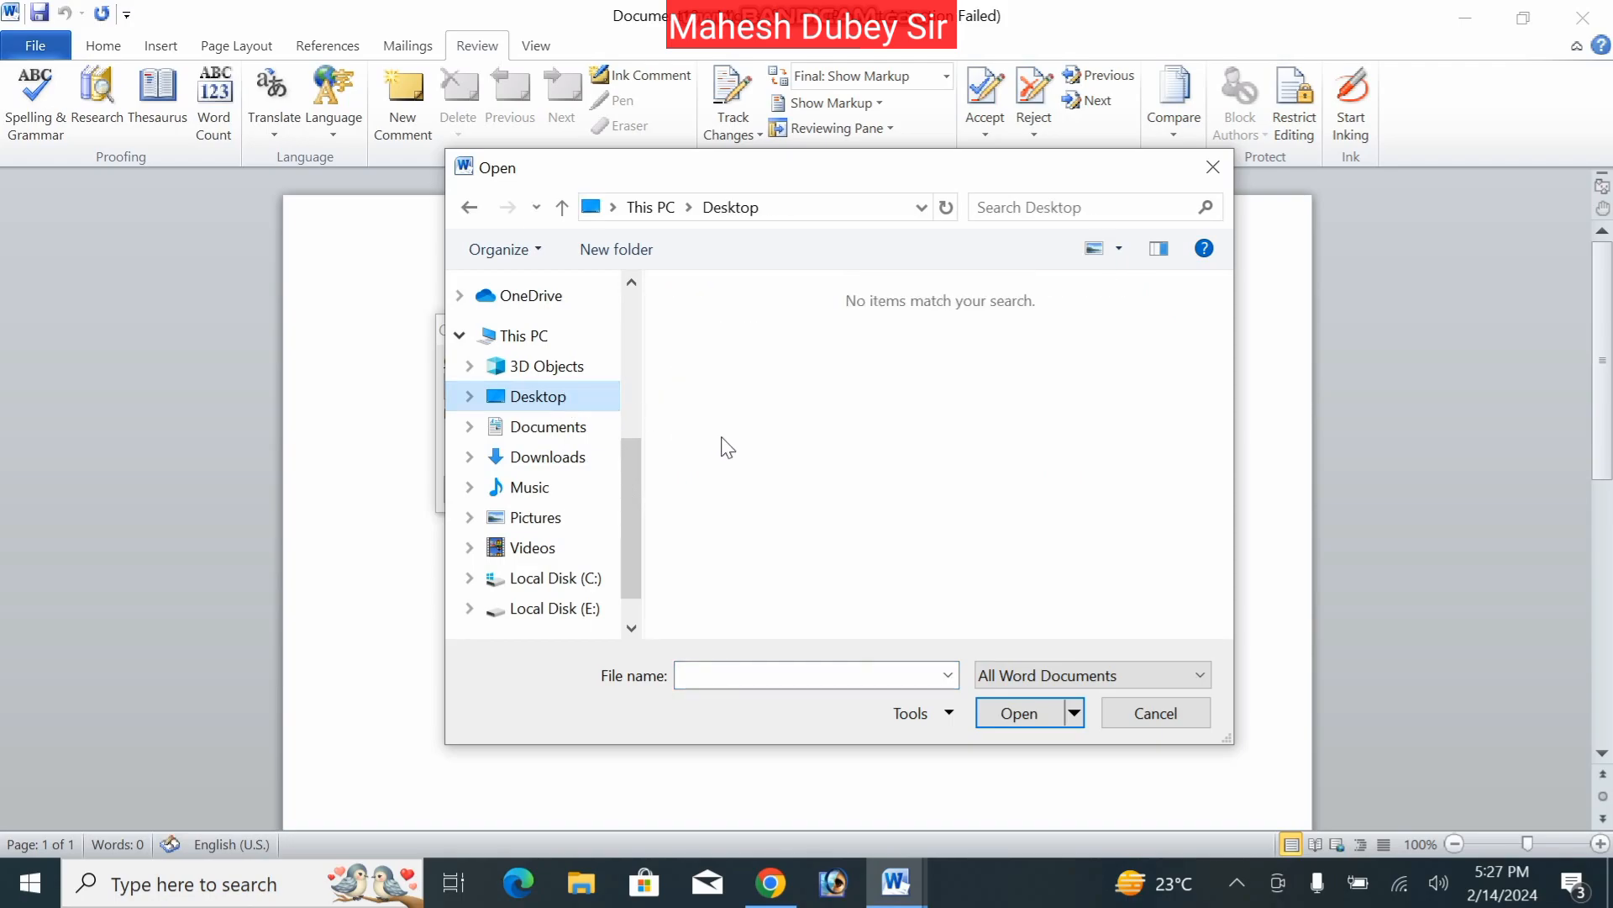
{"action": "left_click", "coordinate": [578, 430]}
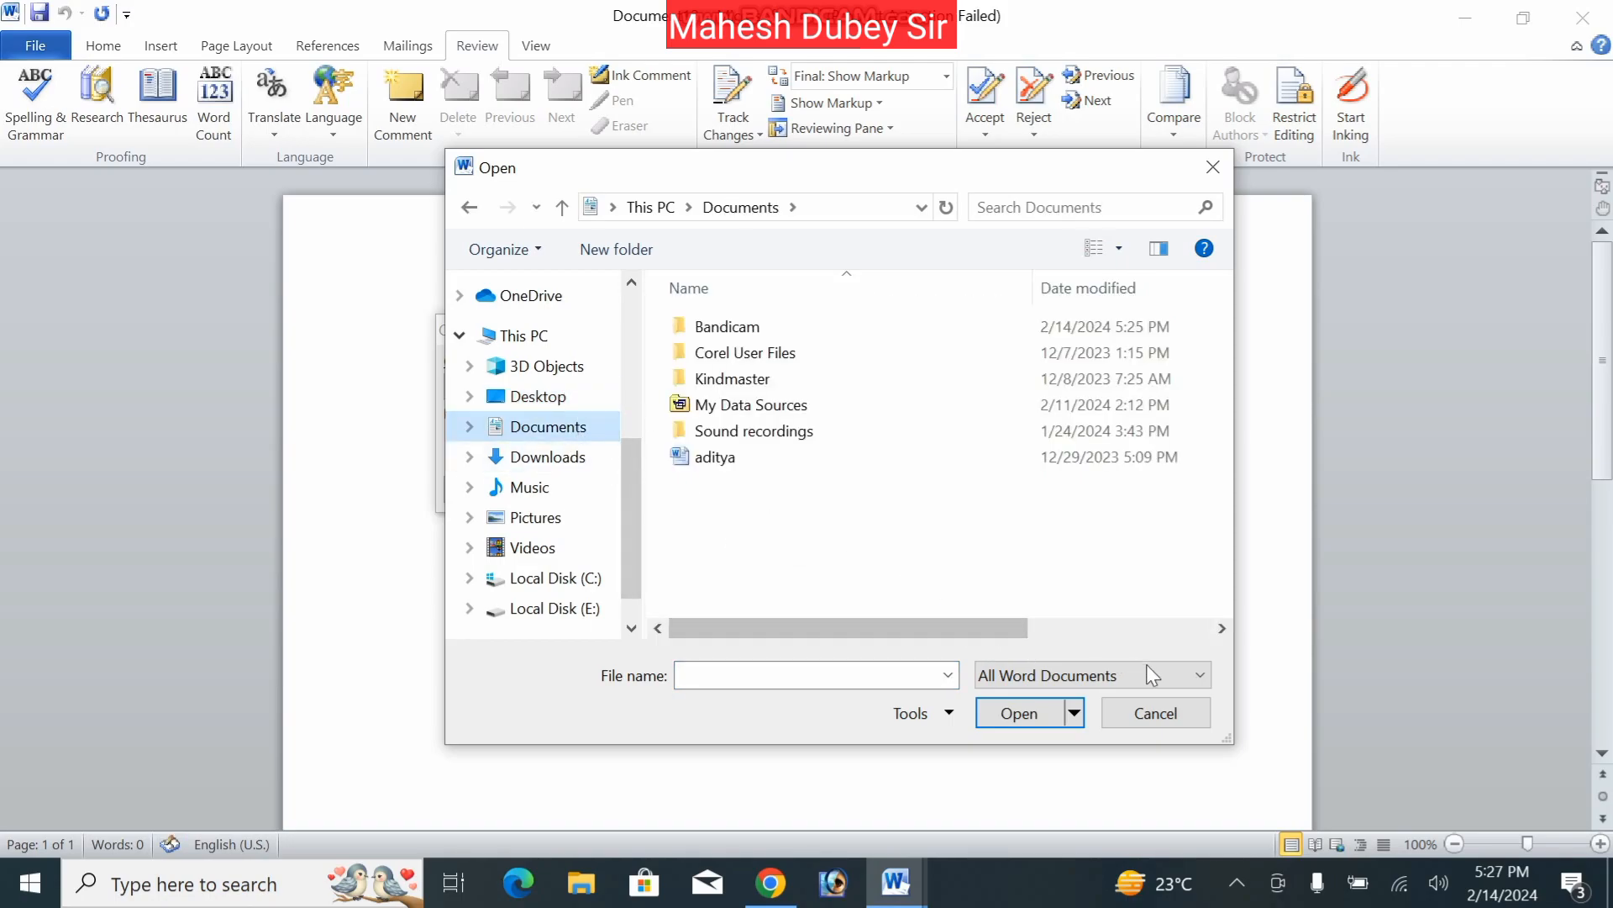
{"action": "left_click", "coordinate": [1198, 724]}
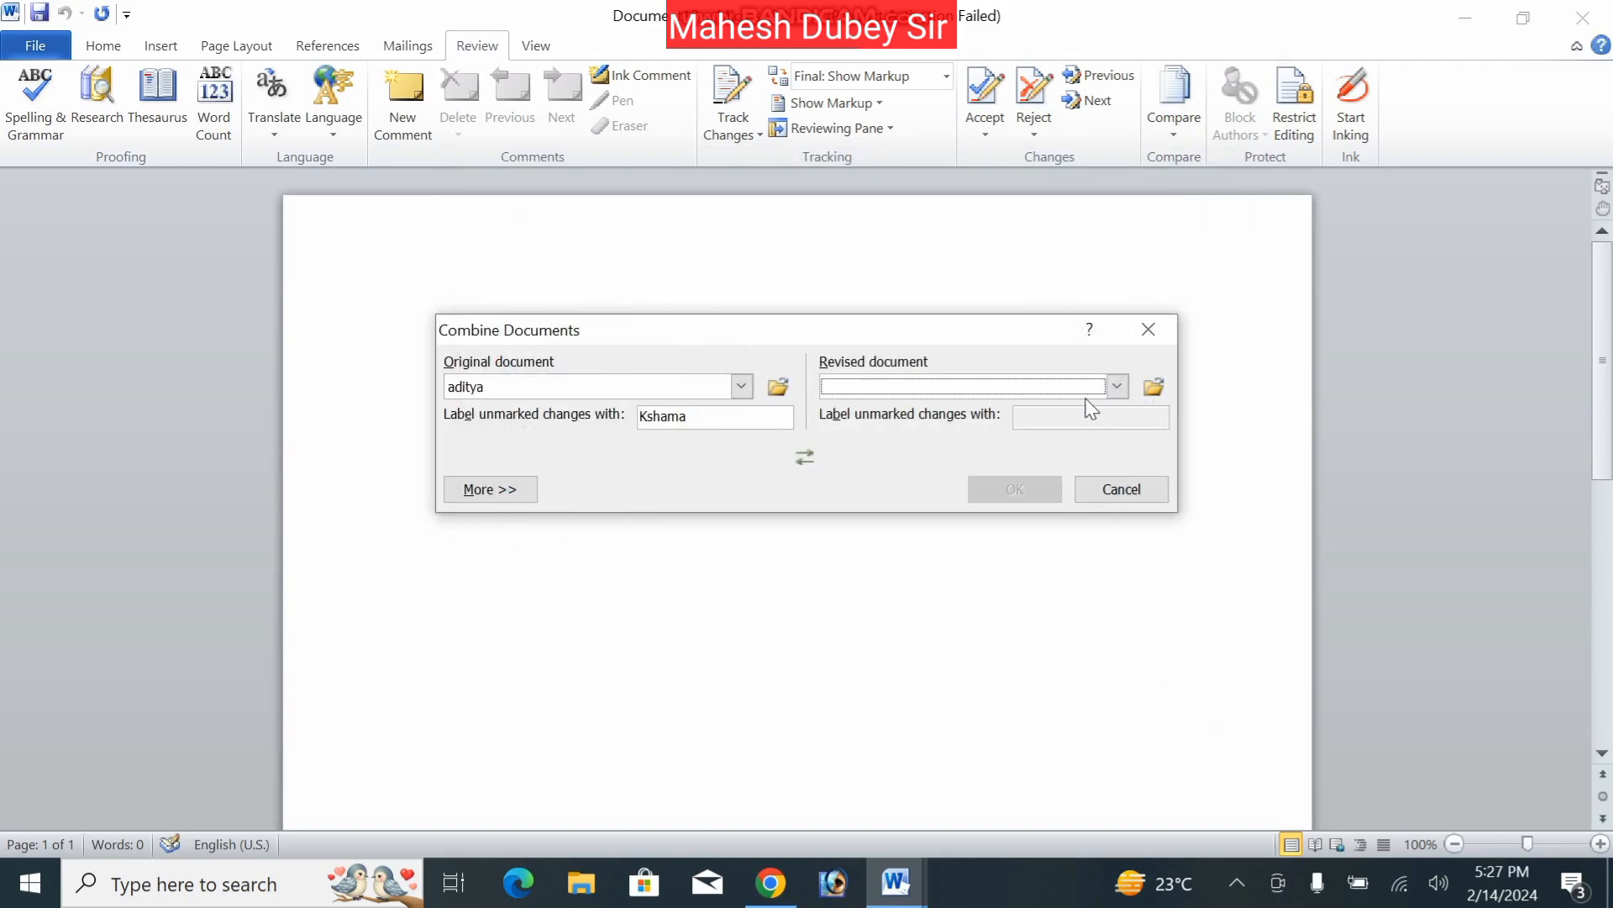
- Choose Document12 as the revised document and combine it with the original
{"action": "left_click", "coordinate": [1116, 386]}
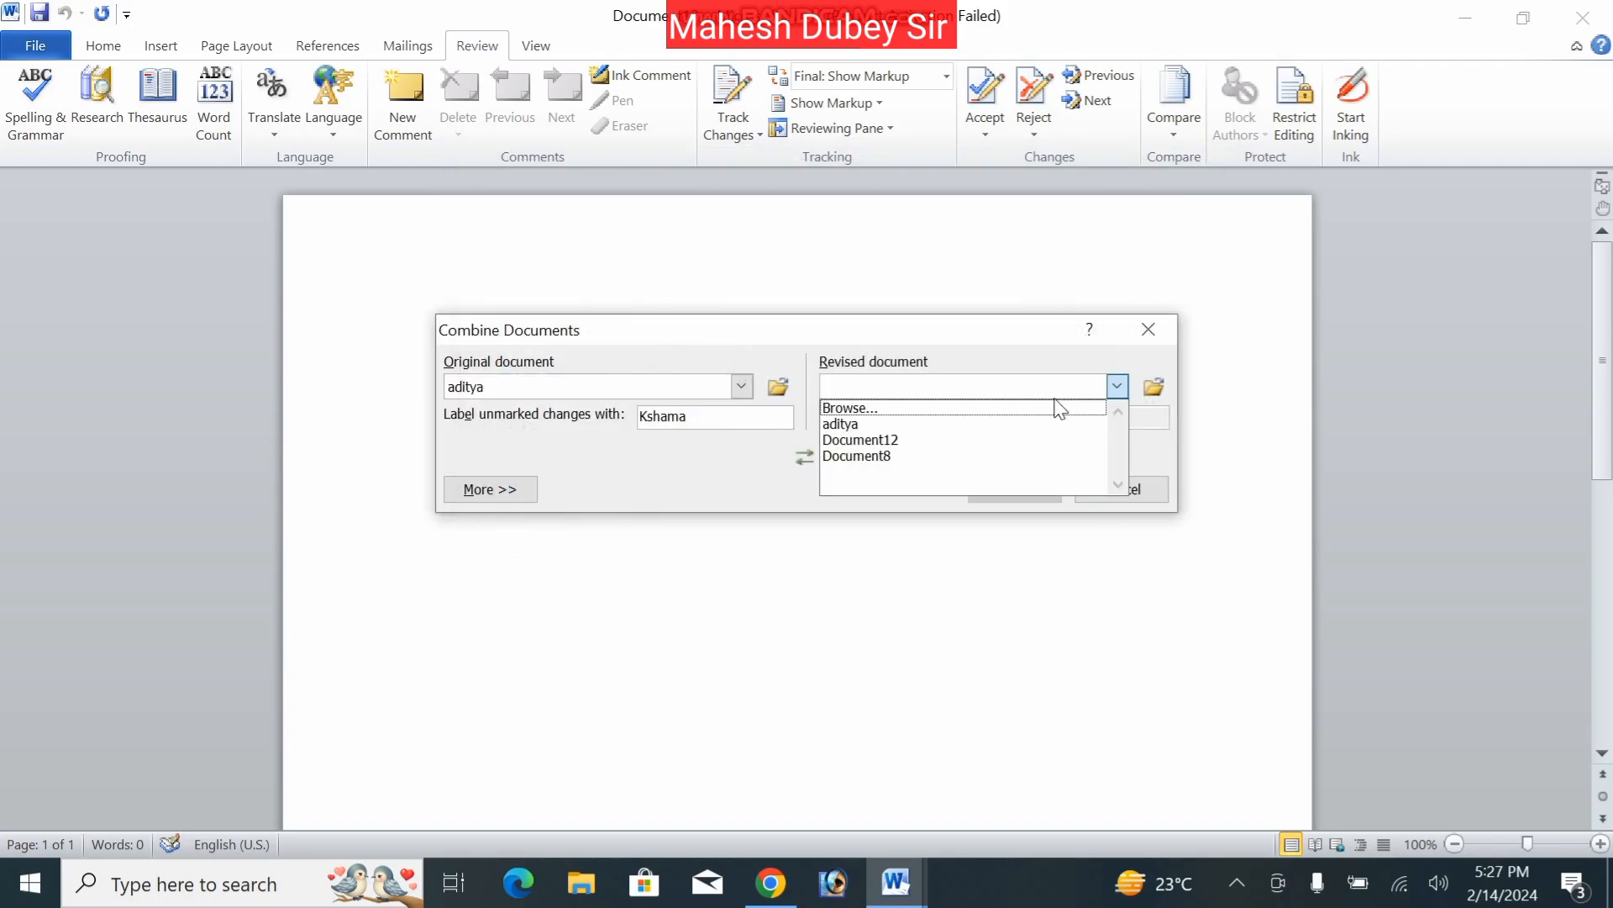
{"action": "left_click", "coordinate": [988, 455]}
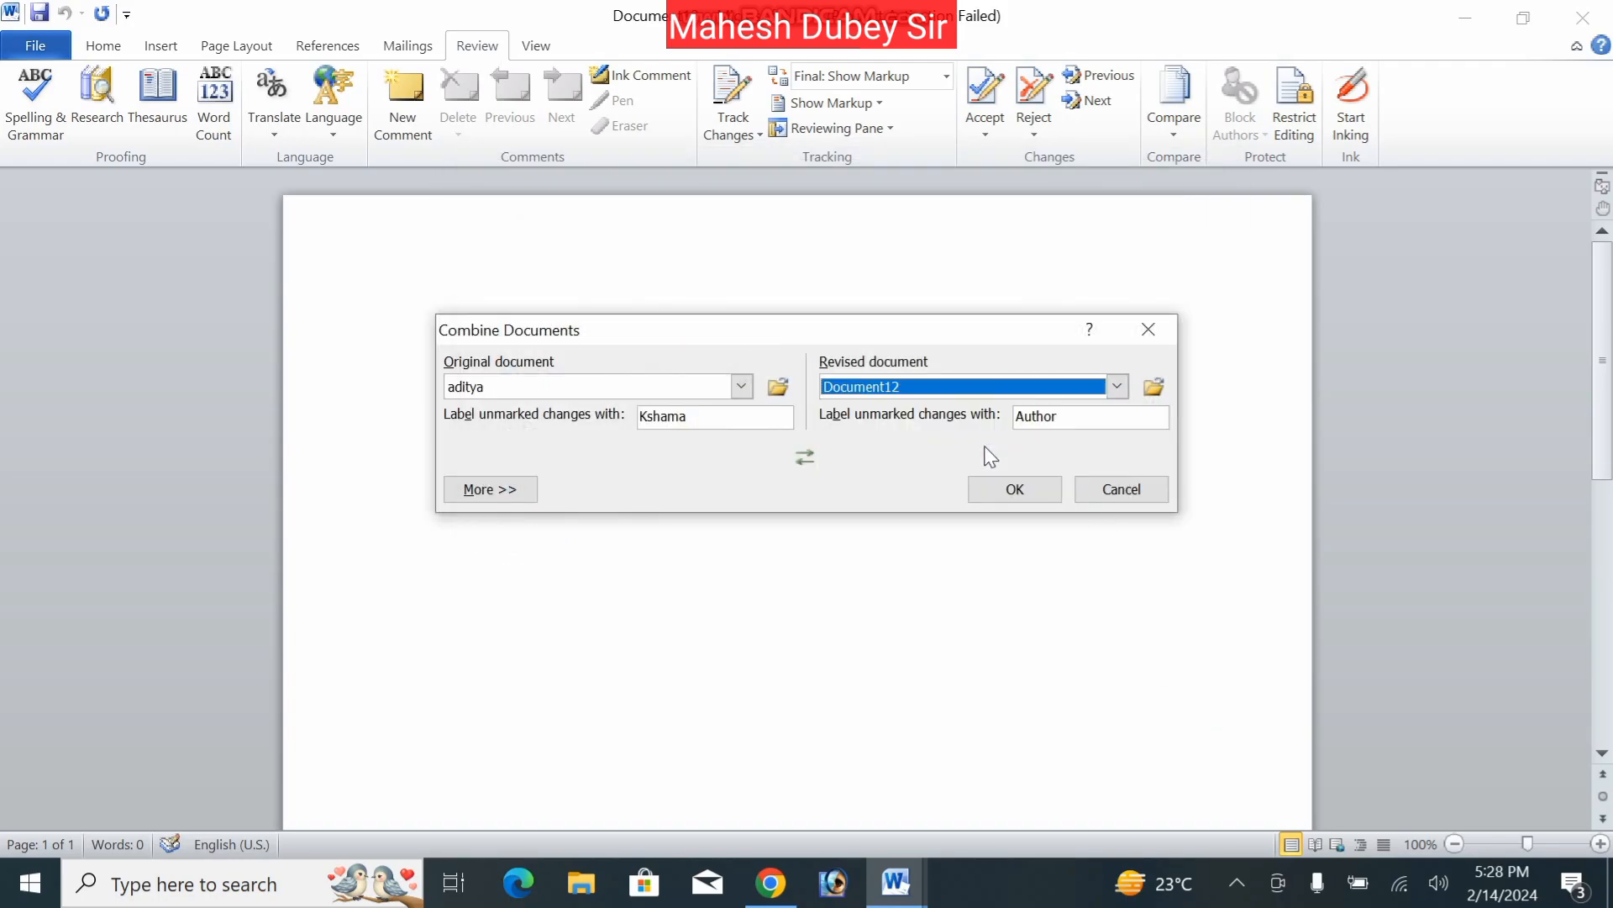
{"action": "left_click", "coordinate": [1011, 491]}
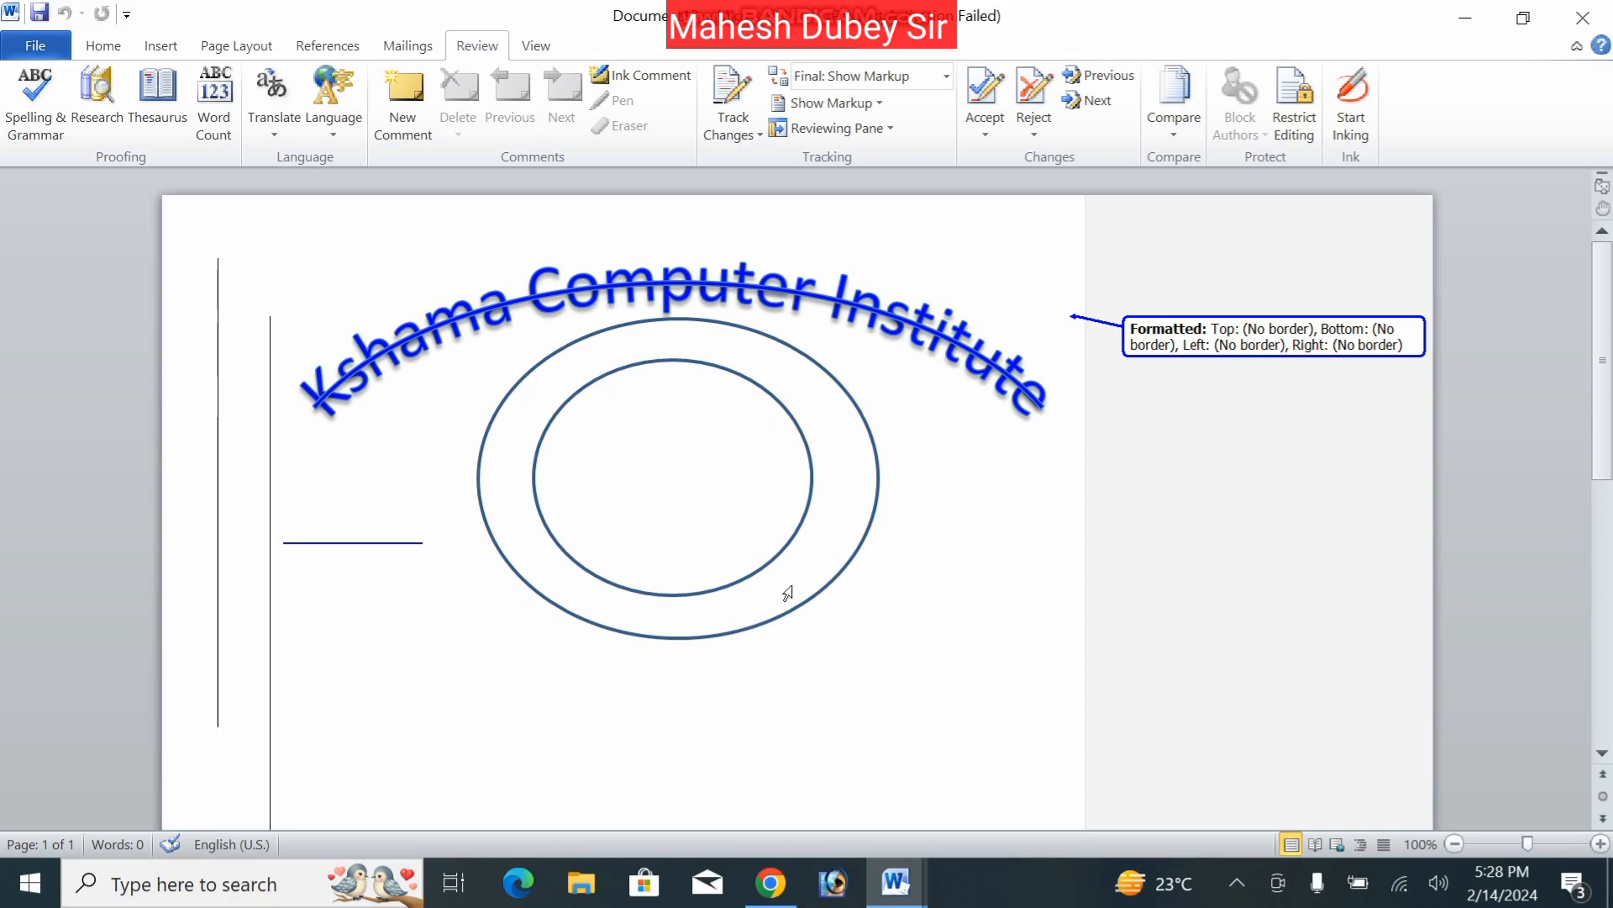
- Reject the current tracked change in the combined document and move to the next one
{"action": "left_click", "coordinate": [1030, 134]}
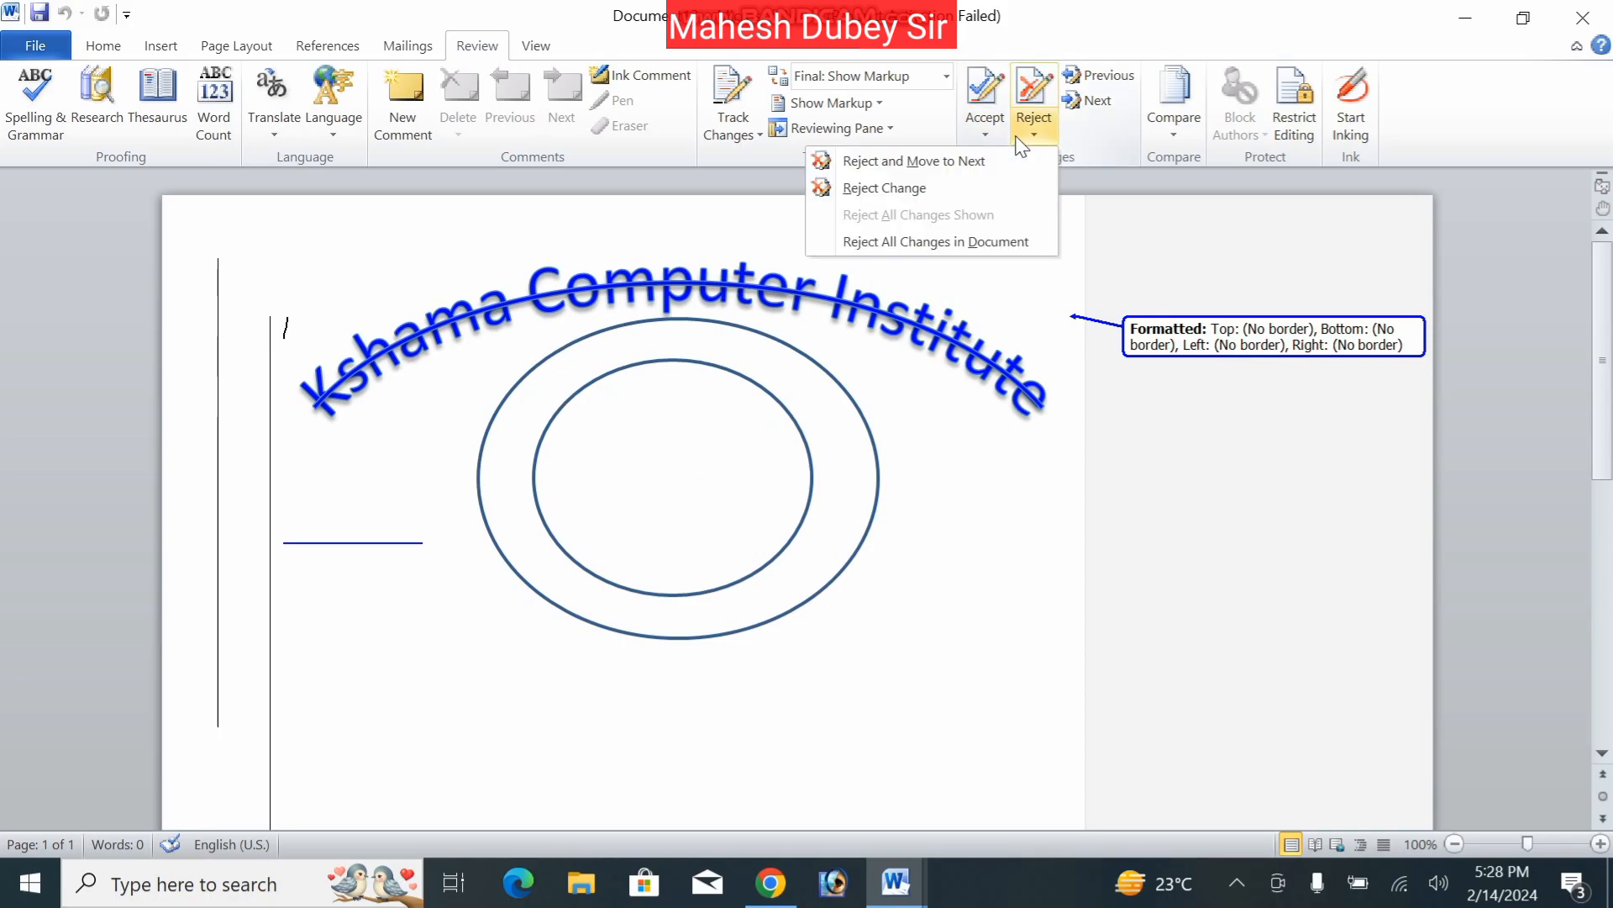
{"action": "left_click", "coordinate": [973, 160]}
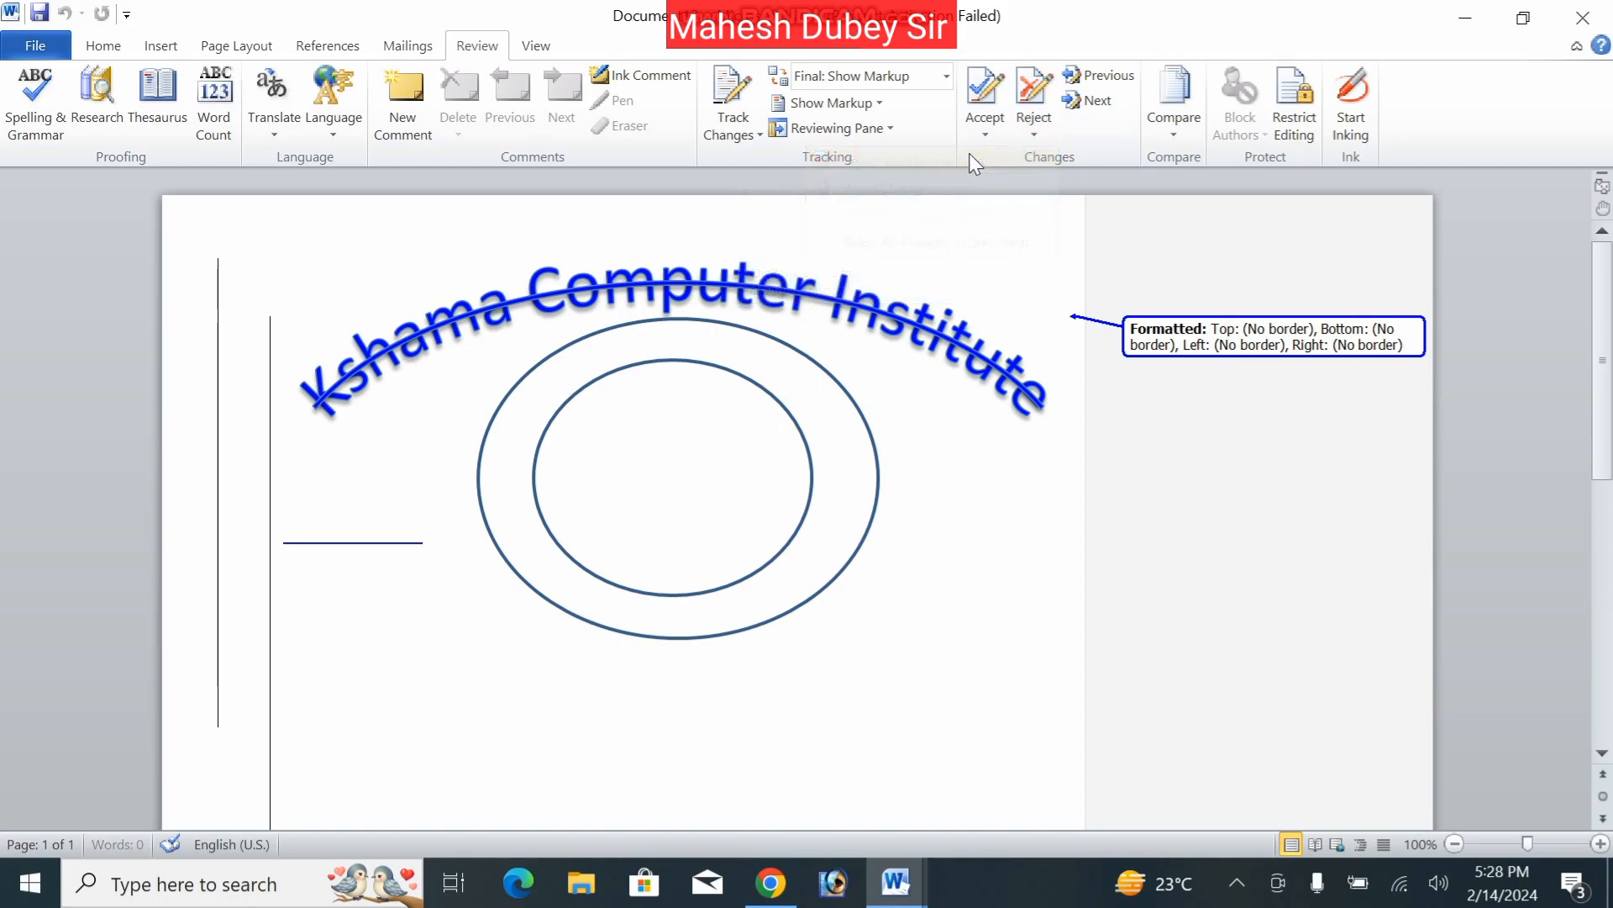
- Select the inner circle, accept the current tracked change and move to the next one
{"action": "left_click", "coordinate": [617, 369]}
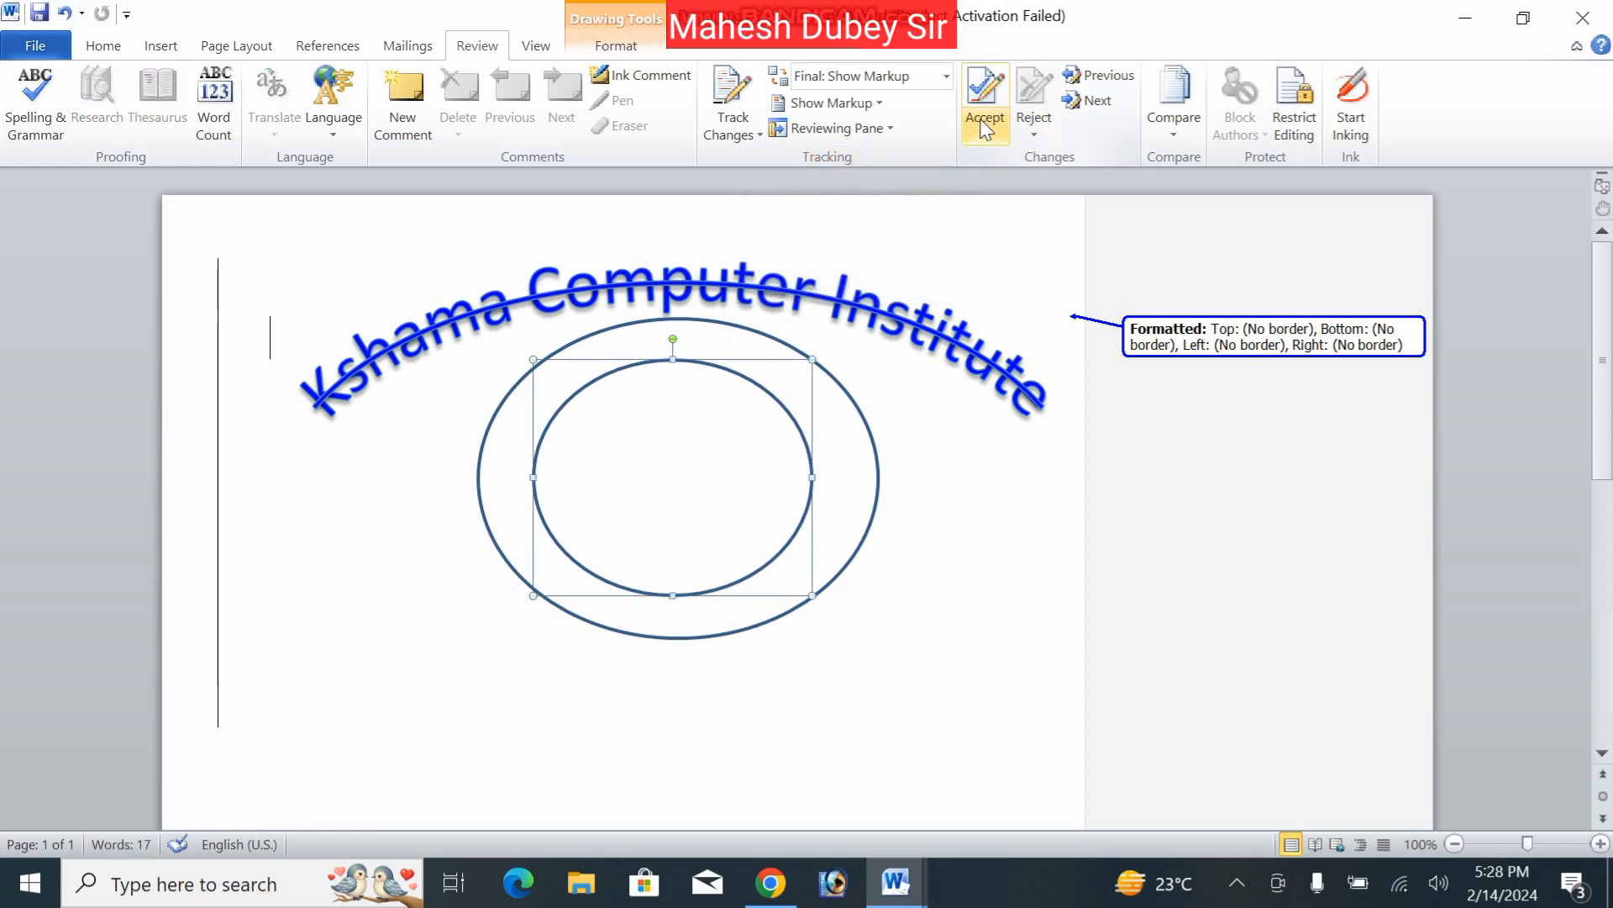
{"action": "left_click", "coordinate": [986, 141]}
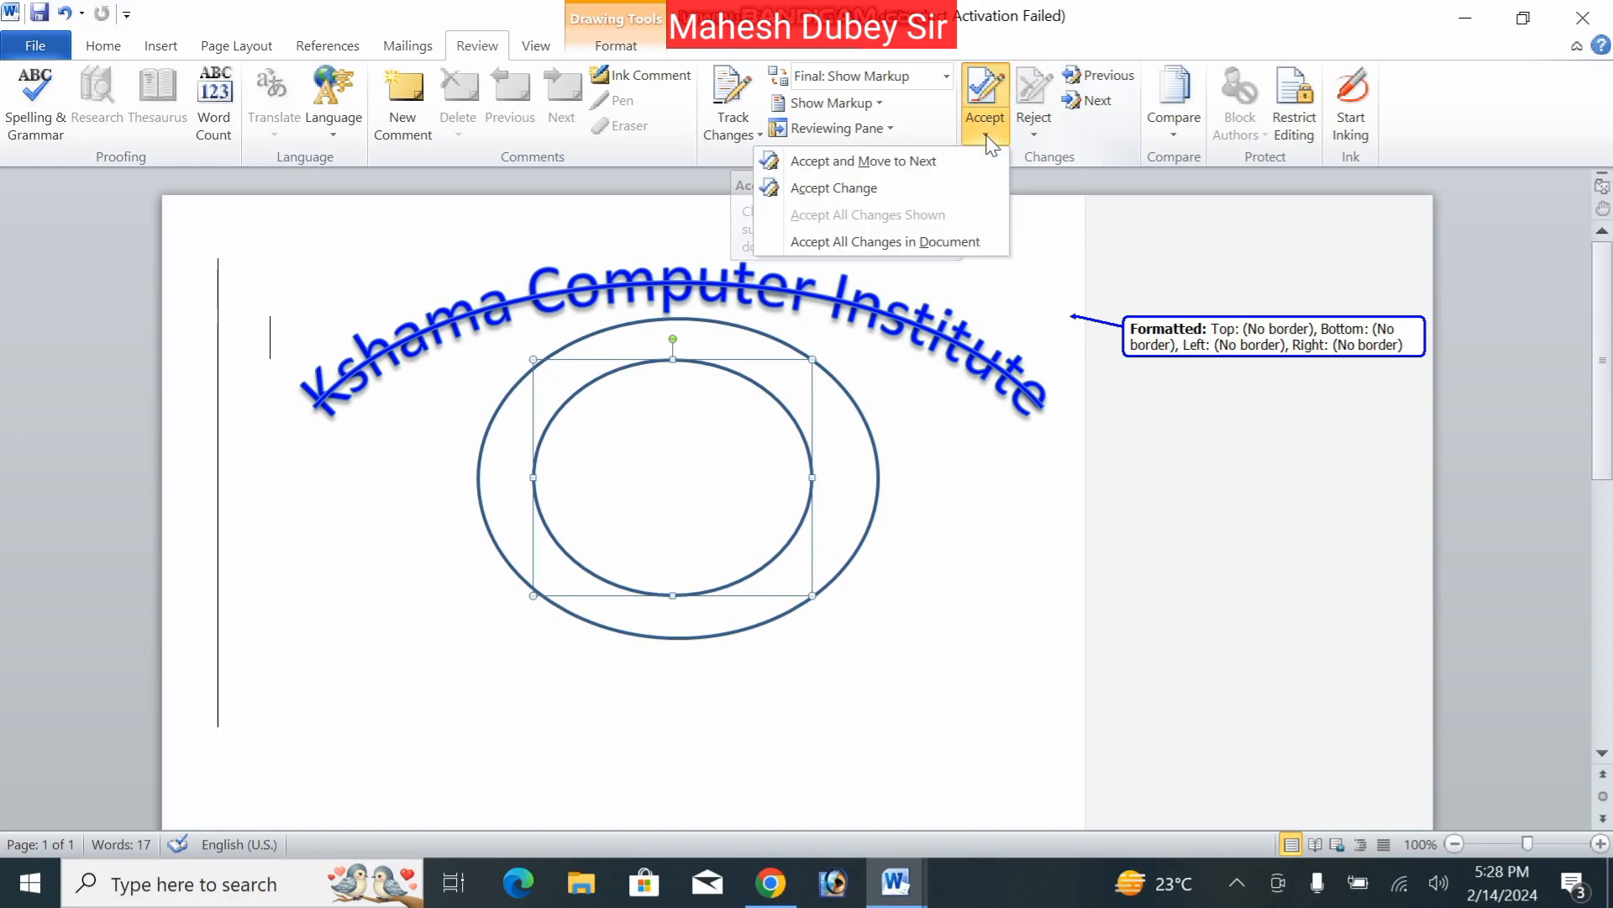
{"action": "left_click", "coordinate": [918, 168]}
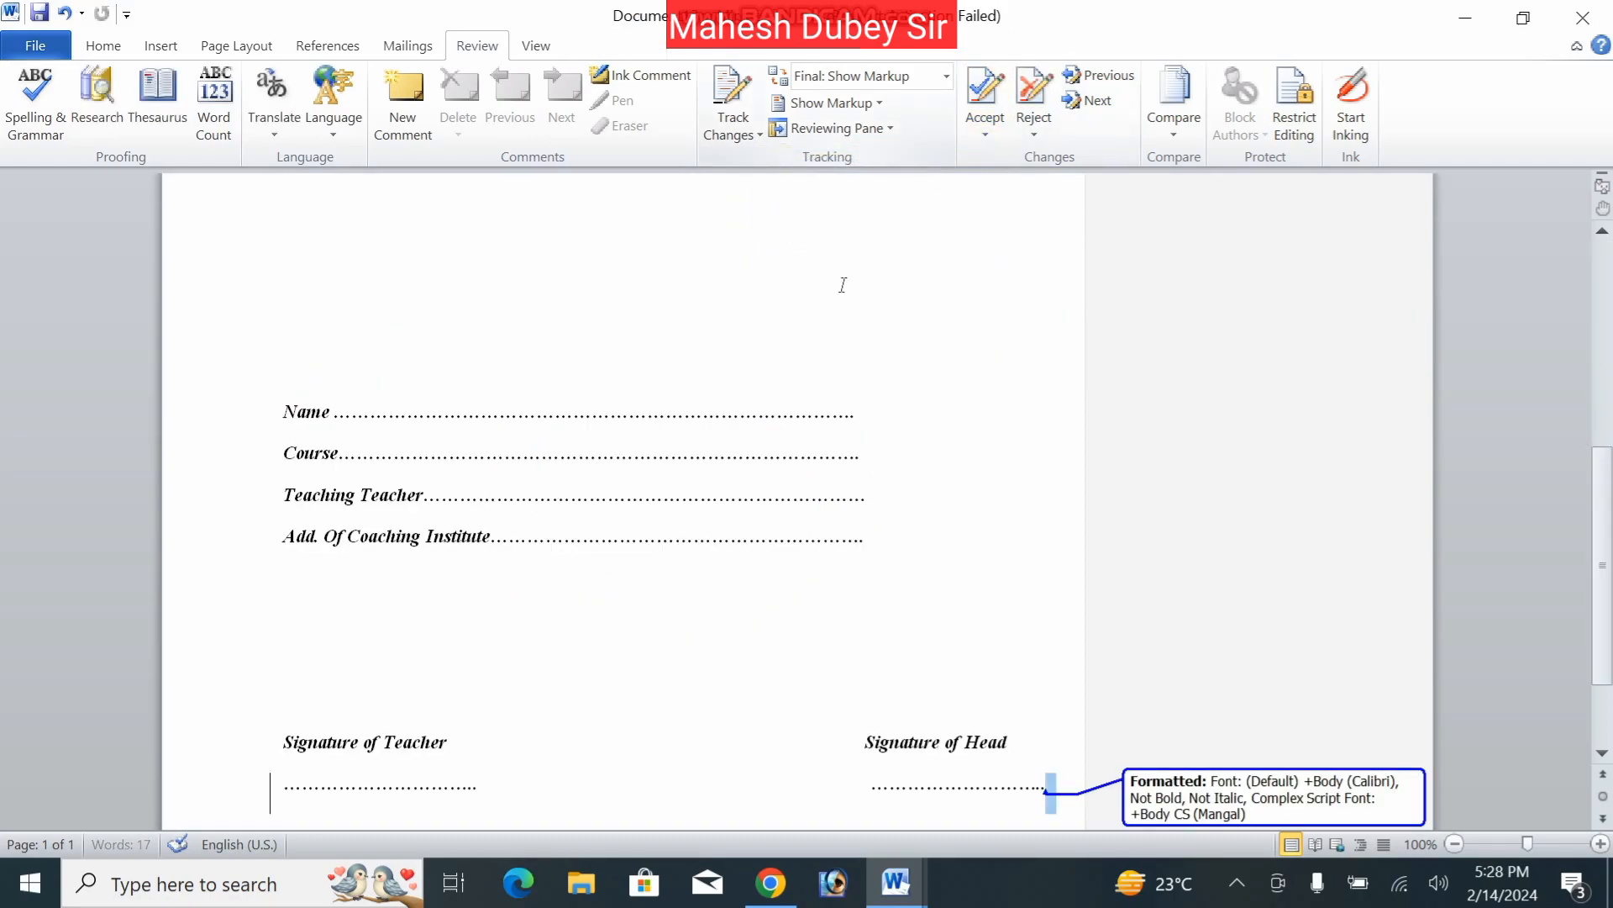
{"action": "left_click_drag", "start_coordinate": [1611, 641], "coordinate": [1608, 279]}
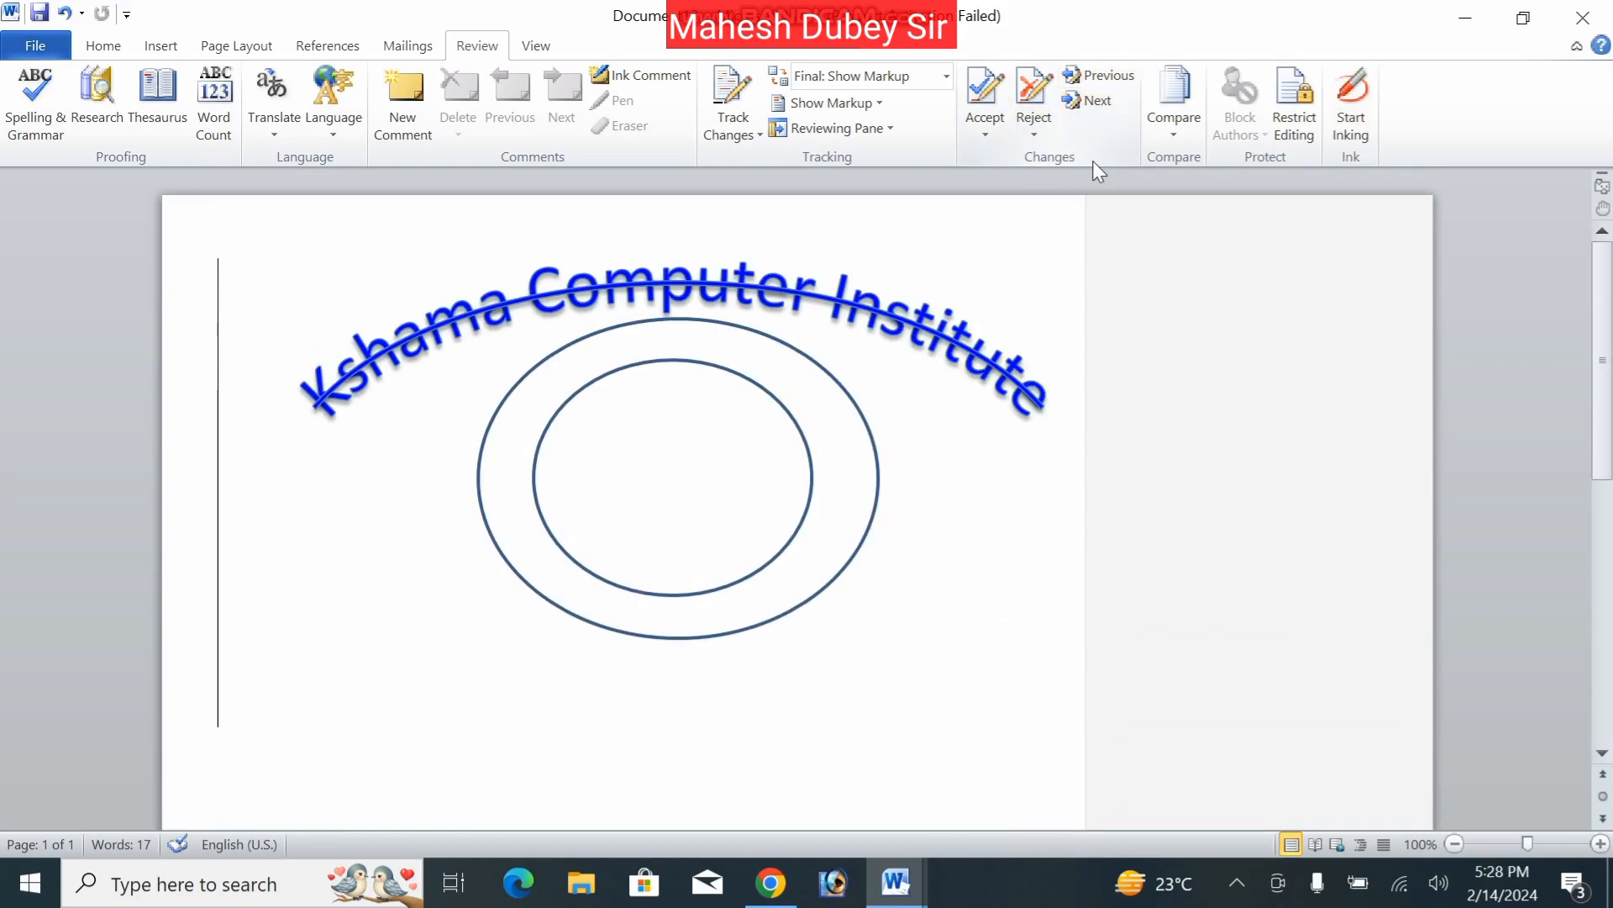
- Step forward and backward through the remaining tracked changes, declining to continue searching from the end of the document
{"action": "left_click", "coordinate": [1097, 99]}
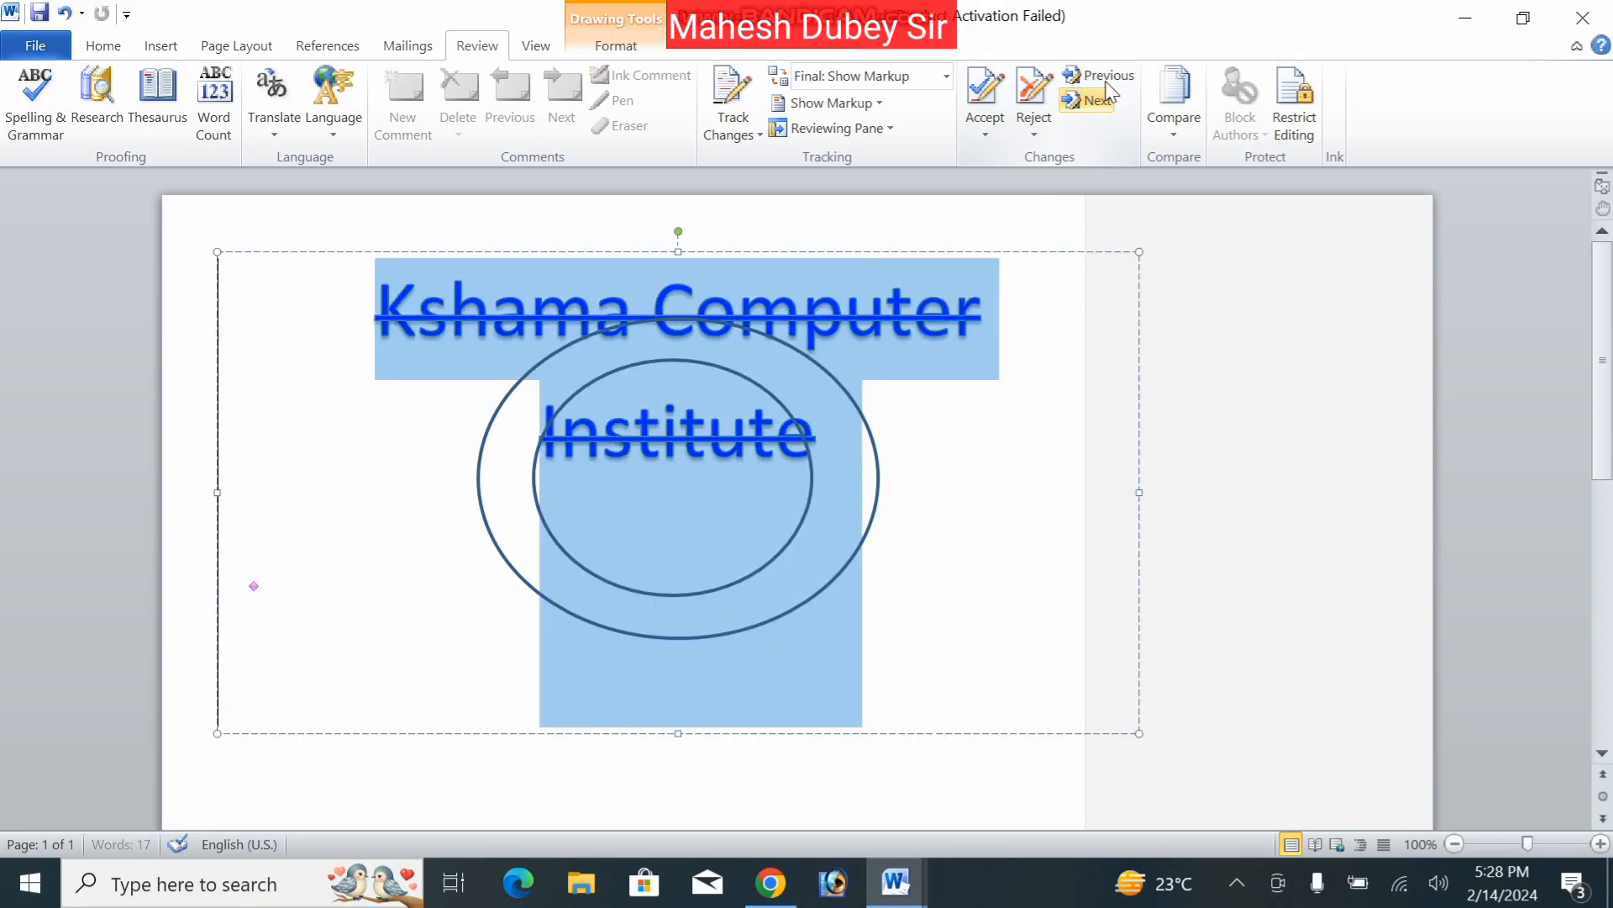
{"action": "left_click", "coordinate": [1117, 84]}
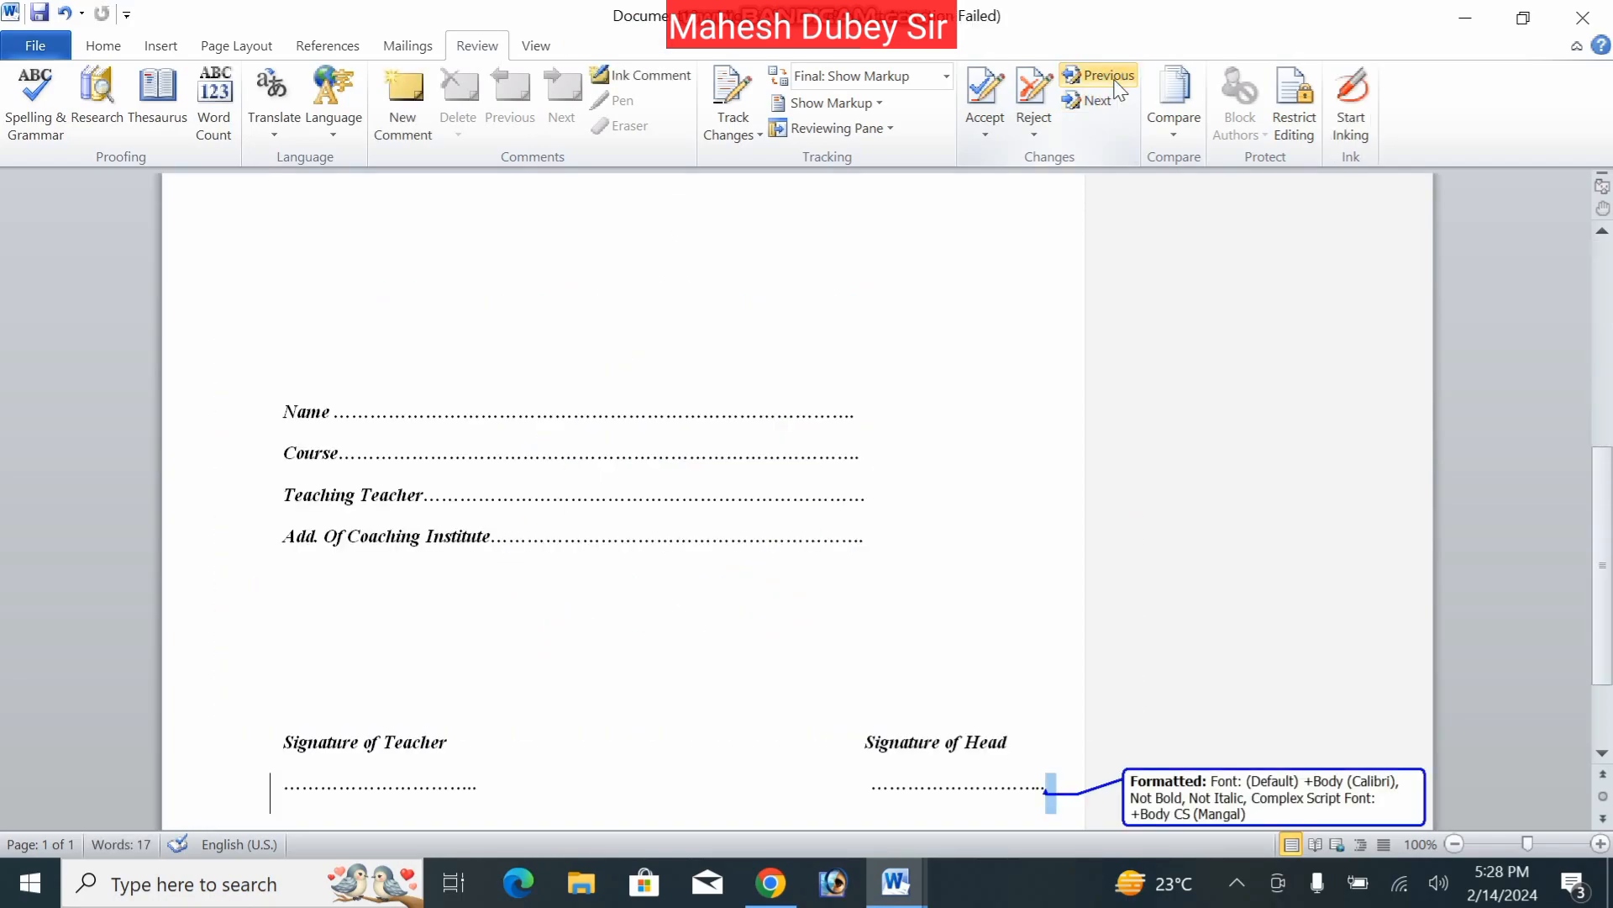
{"action": "left_click", "coordinate": [1116, 84]}
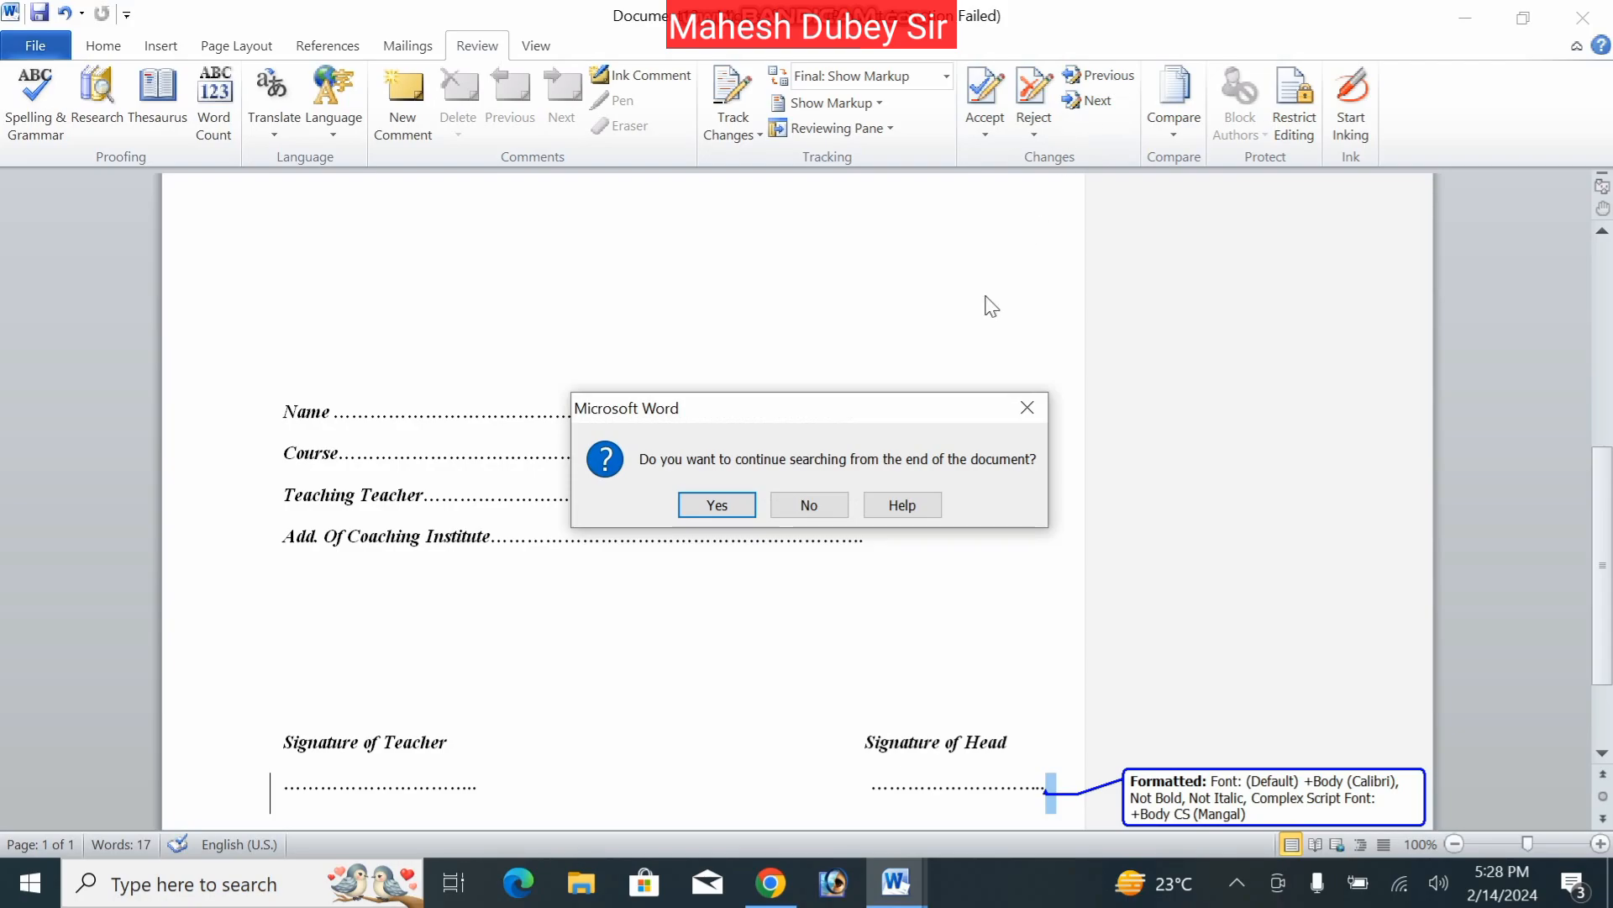
{"action": "left_click", "coordinate": [828, 503]}
- Review the options for comparing documents, and close the combined document without saving its changes
{"action": "left_click", "coordinate": [1180, 121]}
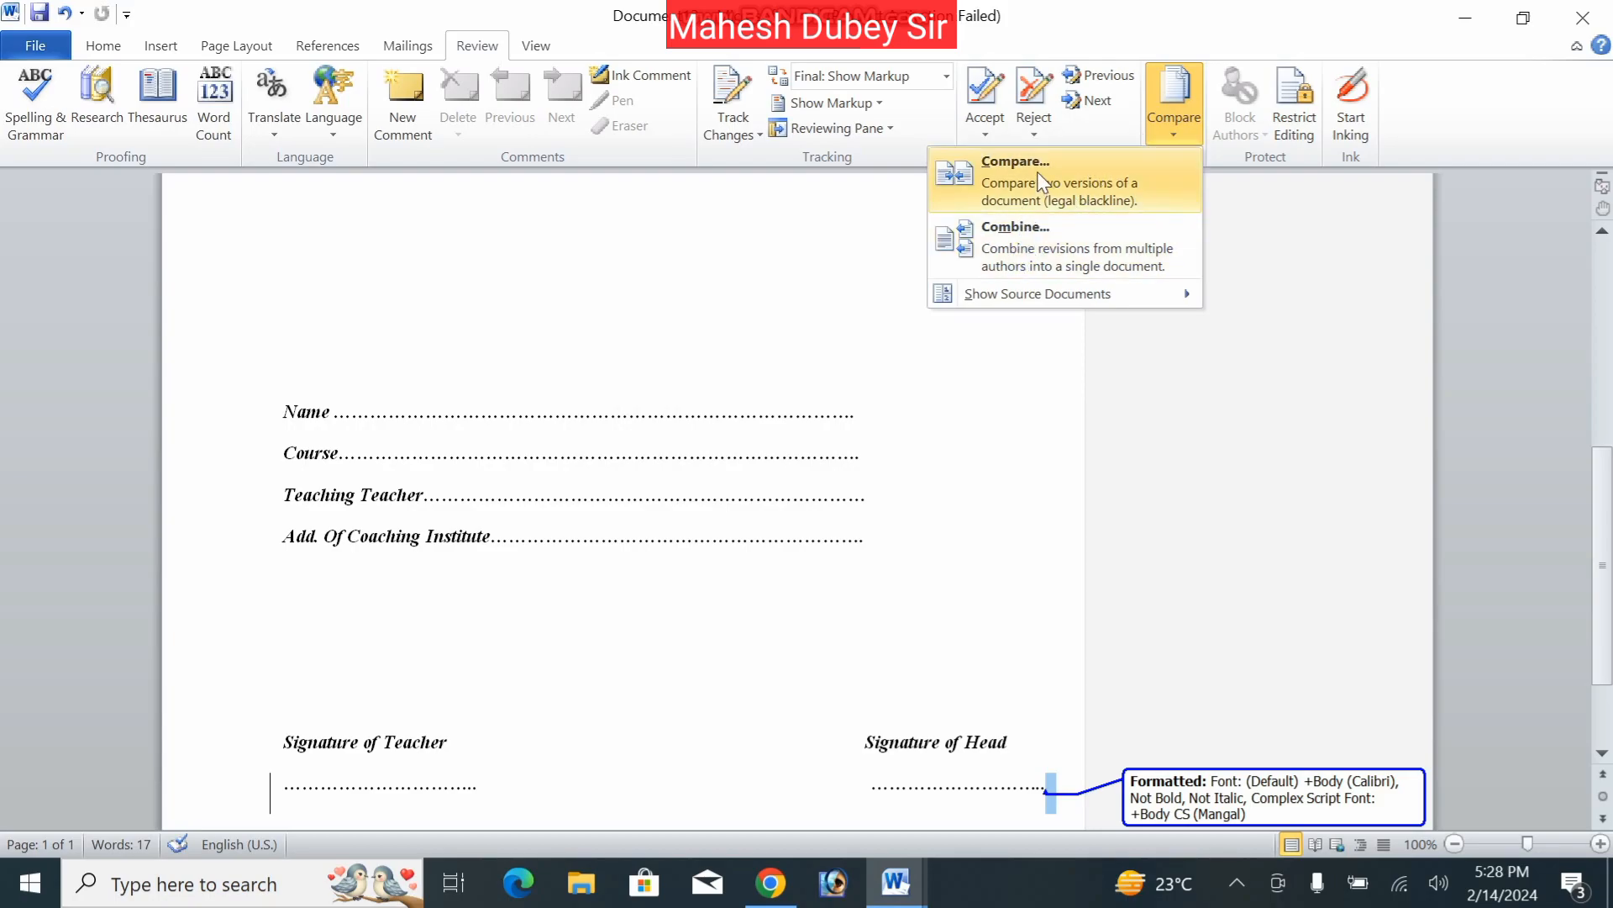
{"action": "left_click", "coordinate": [979, 388]}
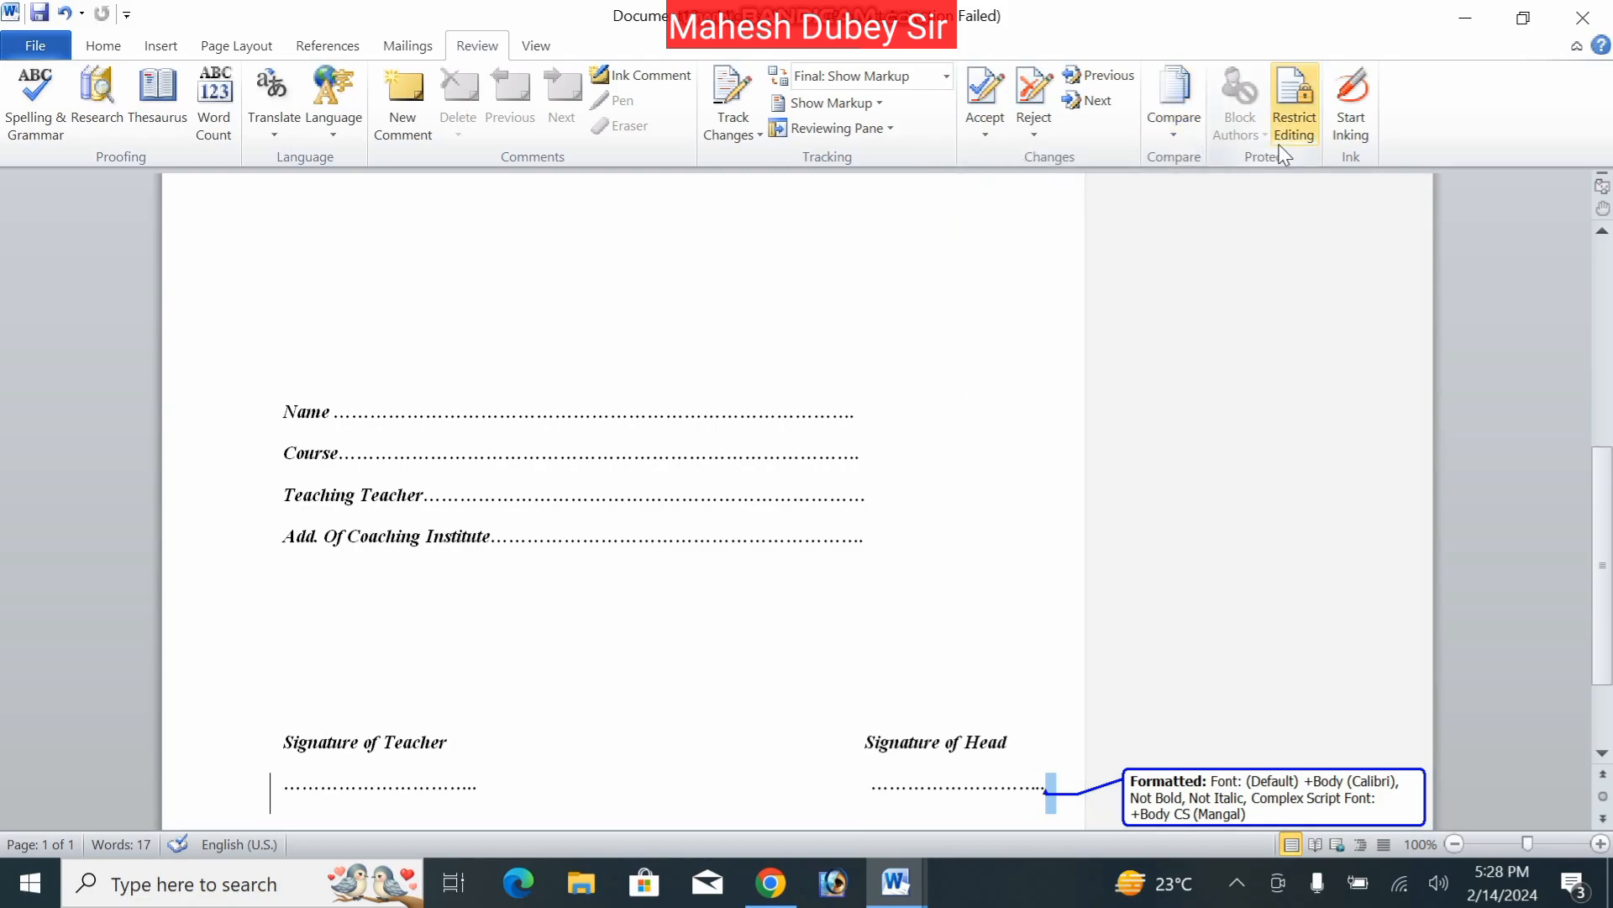
{"action": "left_click", "coordinate": [881, 443]}
{"action": "key", "text": "ctrl+w"}
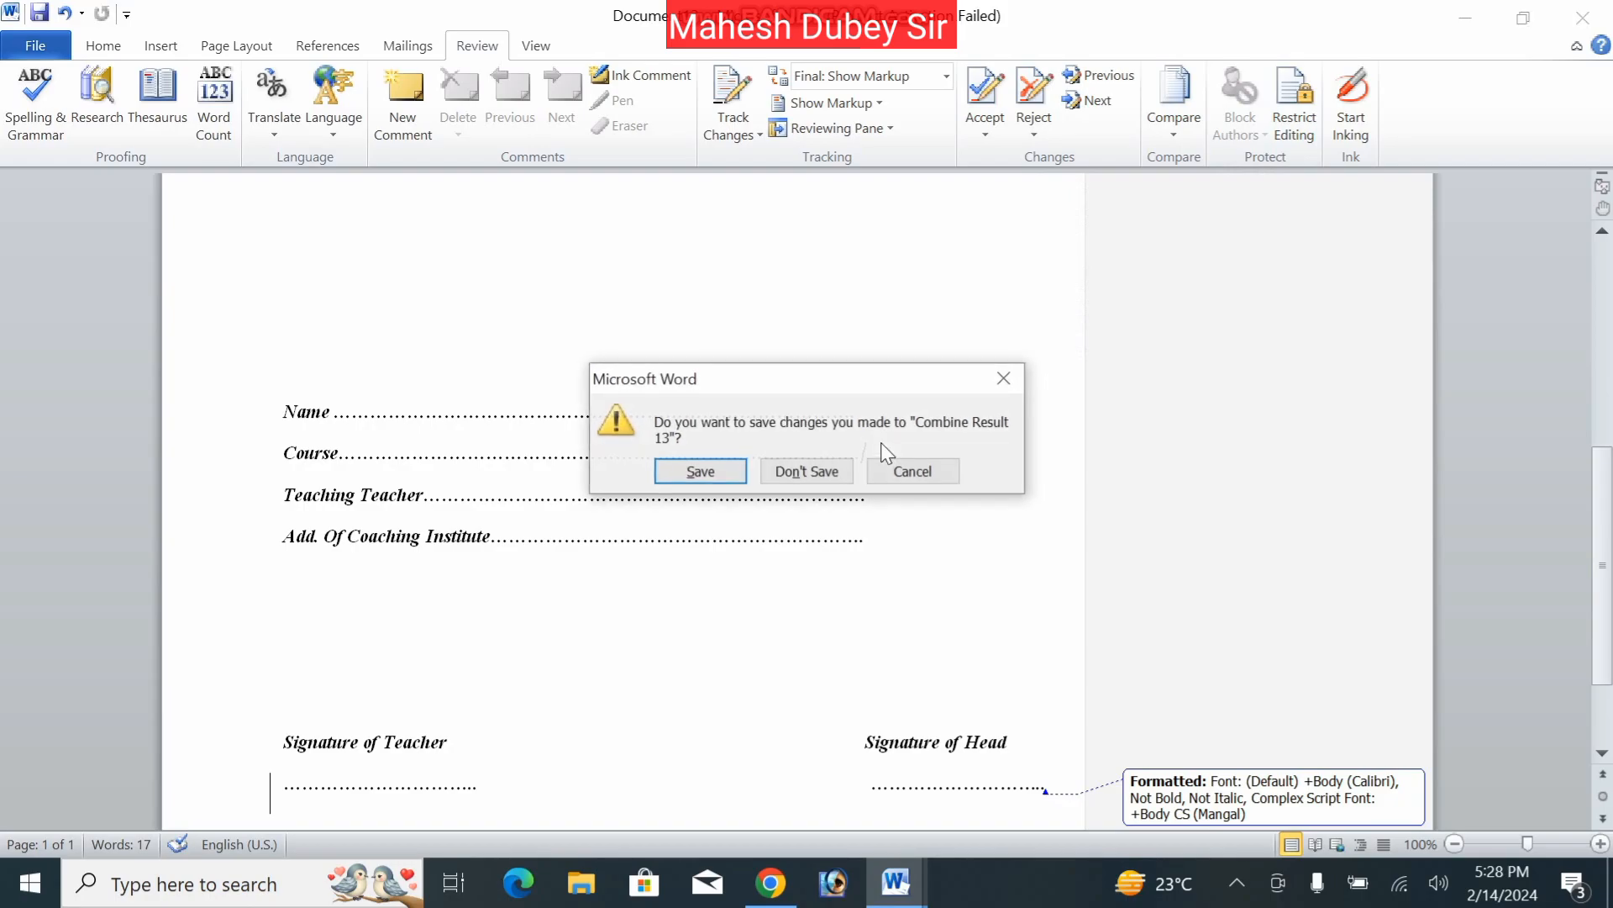
{"action": "key", "text": "n"}
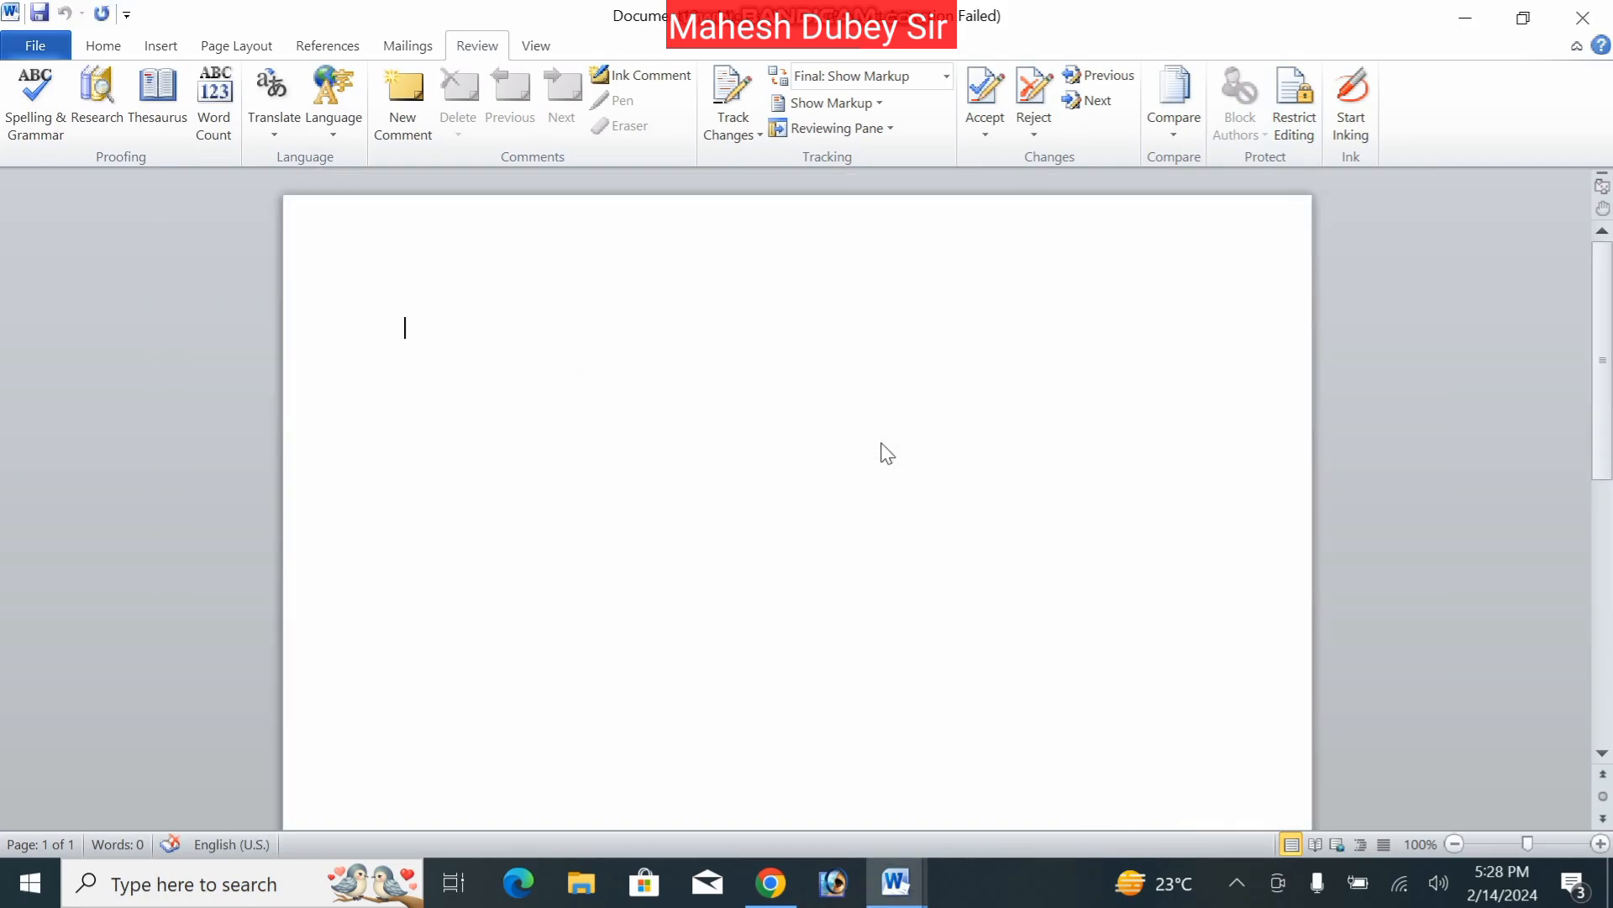
- Enter a line of random filler letters in the blank document
{"action": "type", "text": "yreiutyierutytnu"}
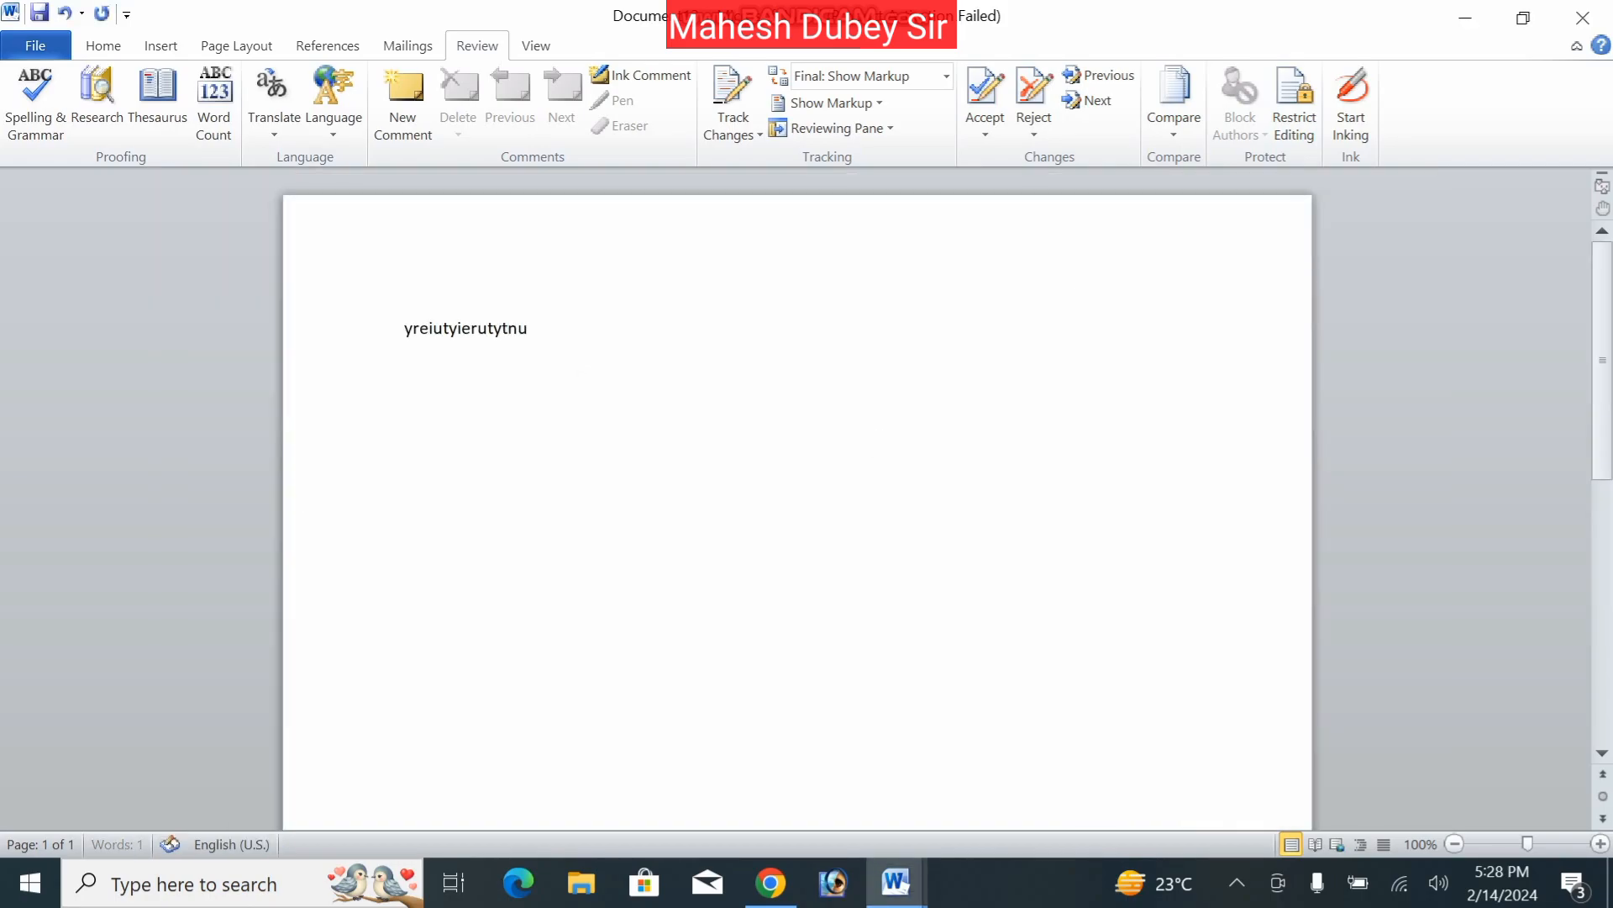
{"action": "type", "text": "tyreiutnyreiutnyeiunydsfdgfnhkds"}
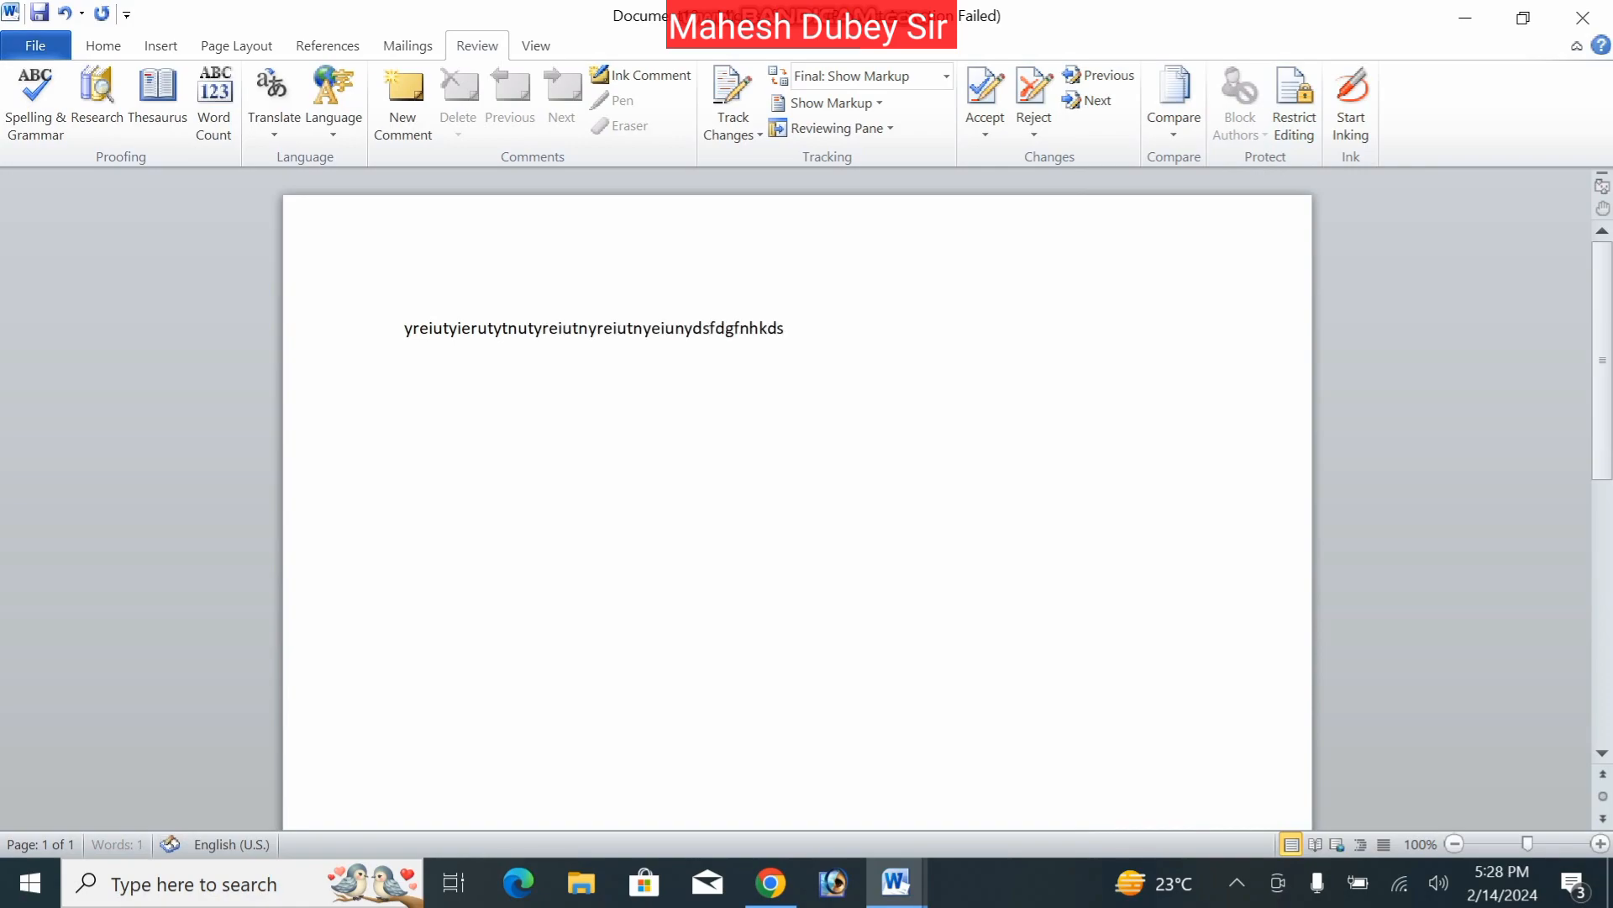
{"action": "type", "text": "gfhjewkneruiuoiuoyroiuewy"}
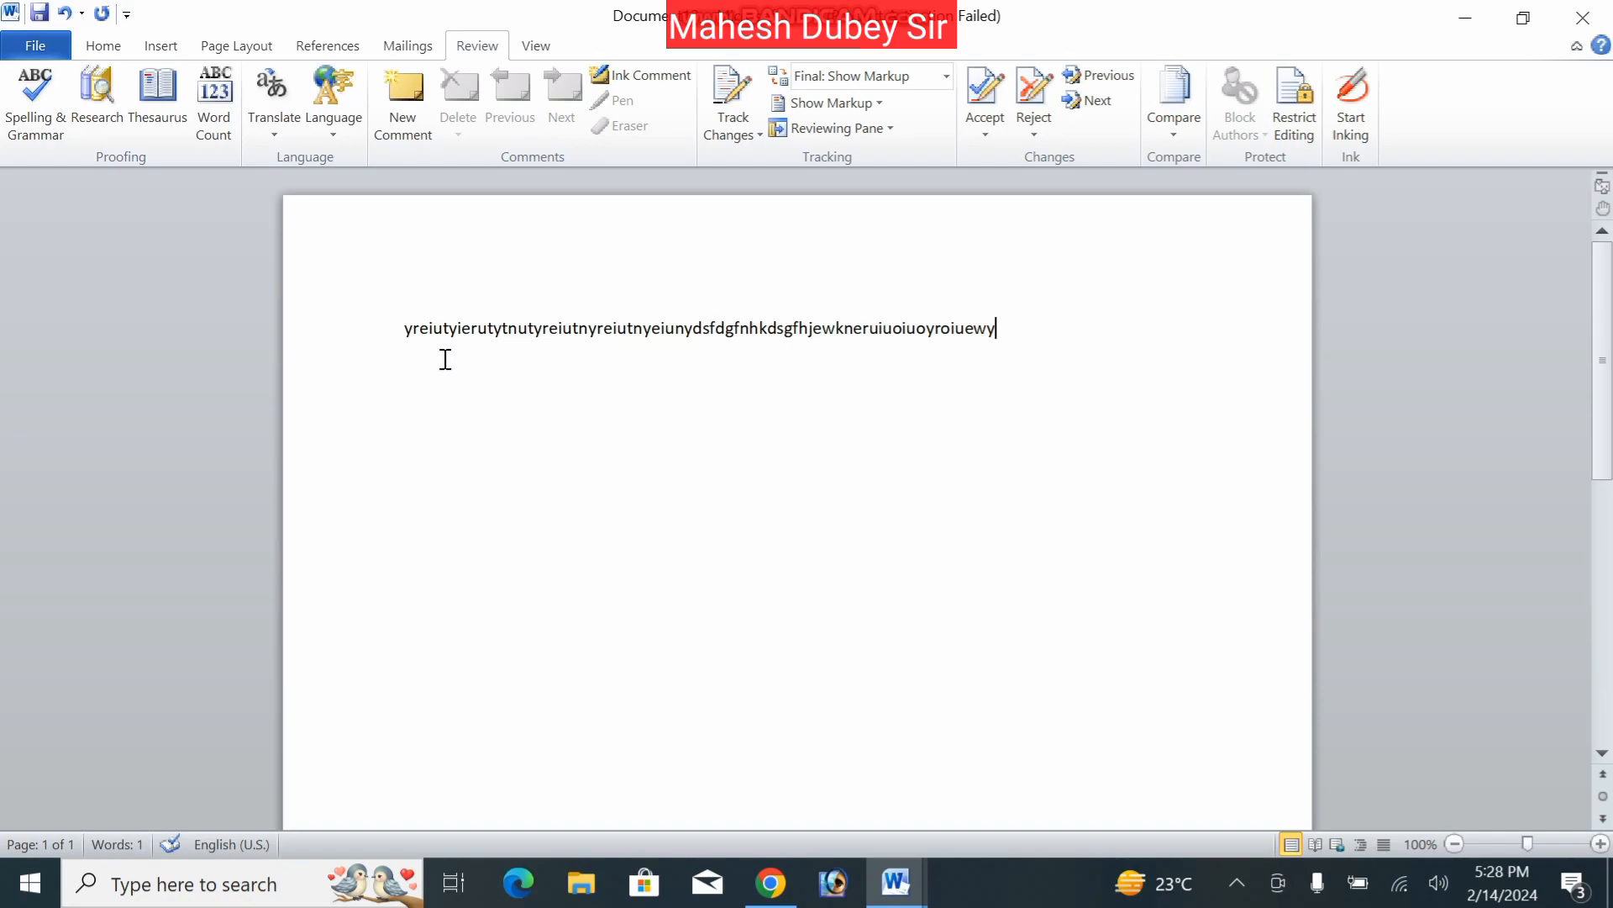
- Replace the middle part of the filler line with "ghkjfhgjkdf"
{"action": "left_click_drag", "start_coordinate": [445, 347], "coordinate": [450, 348]}
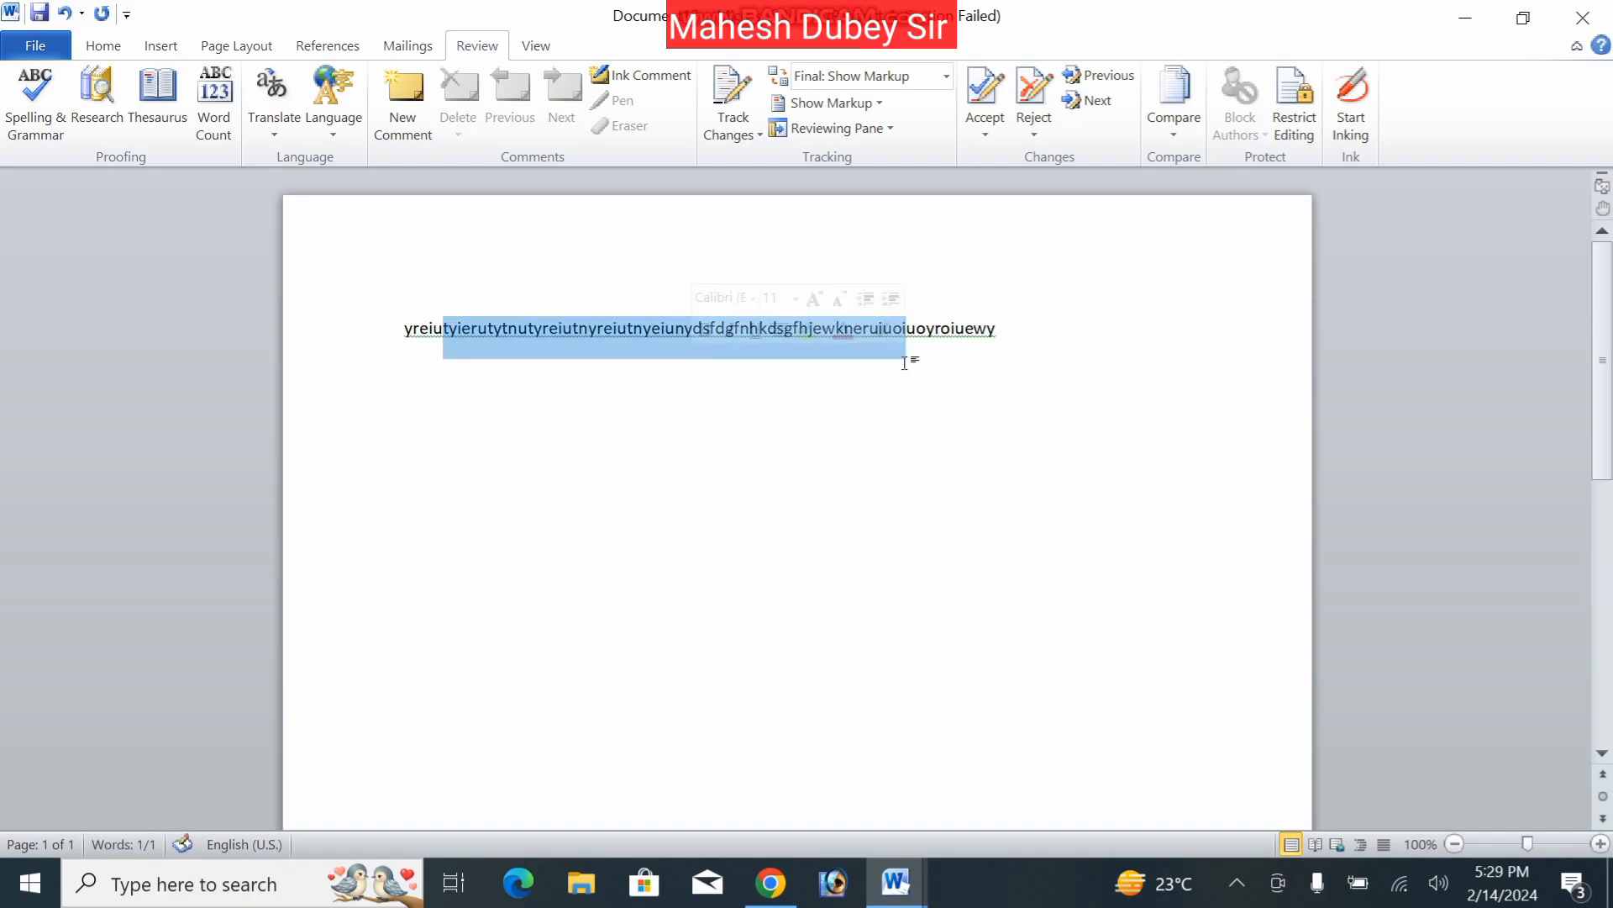
{"action": "key", "text": "Delete"}
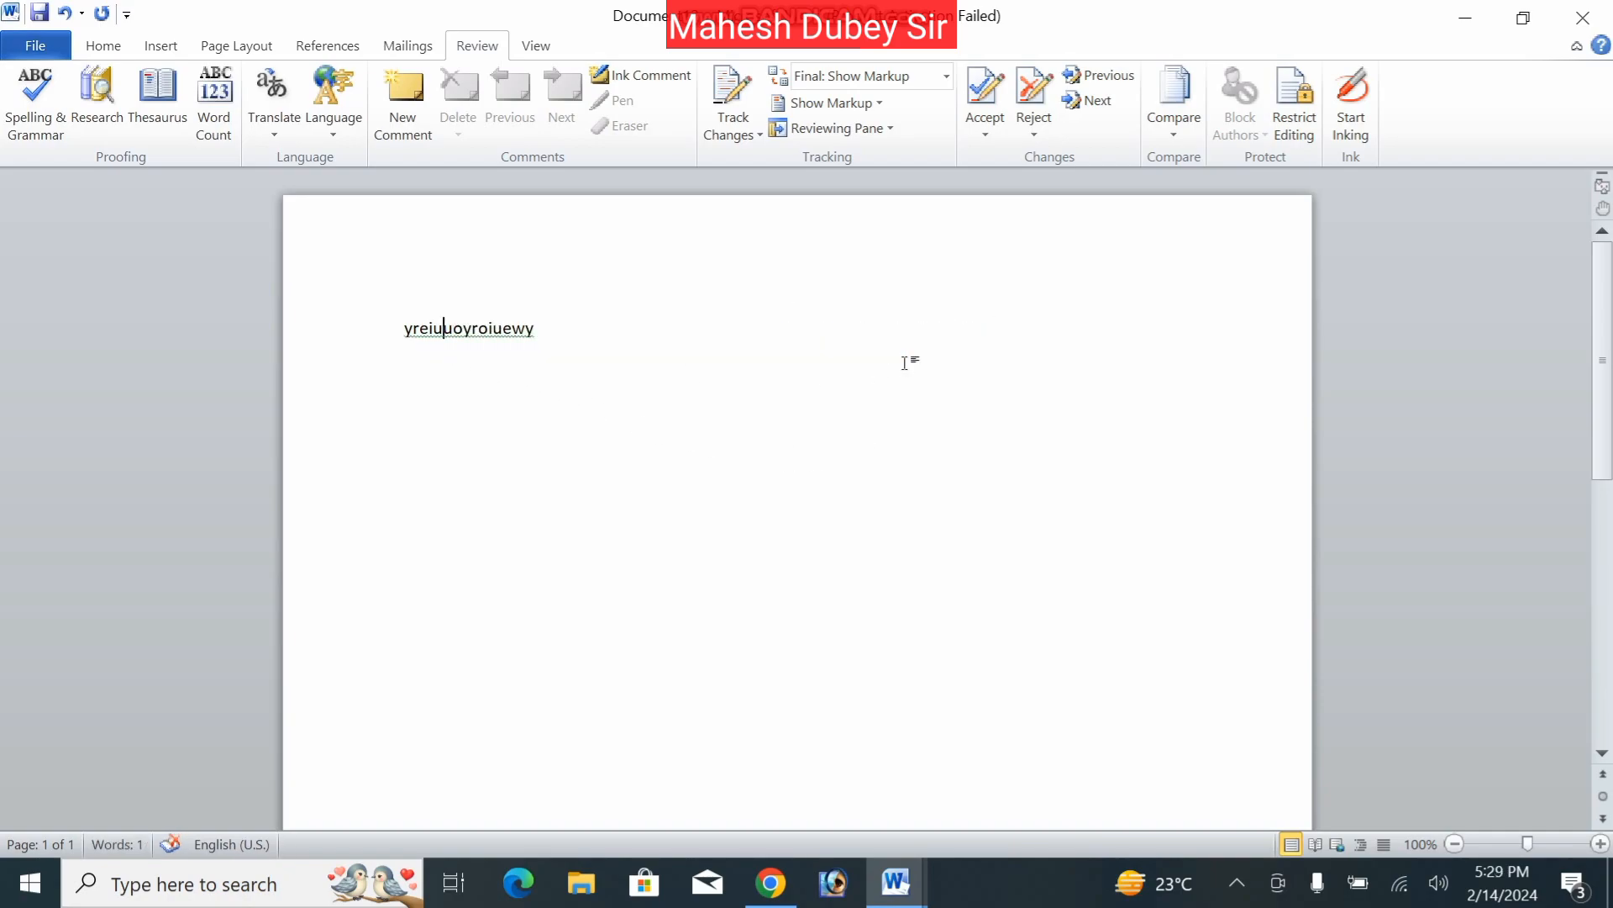
{"action": "type", "text": "ghkjfhgjkdf"}
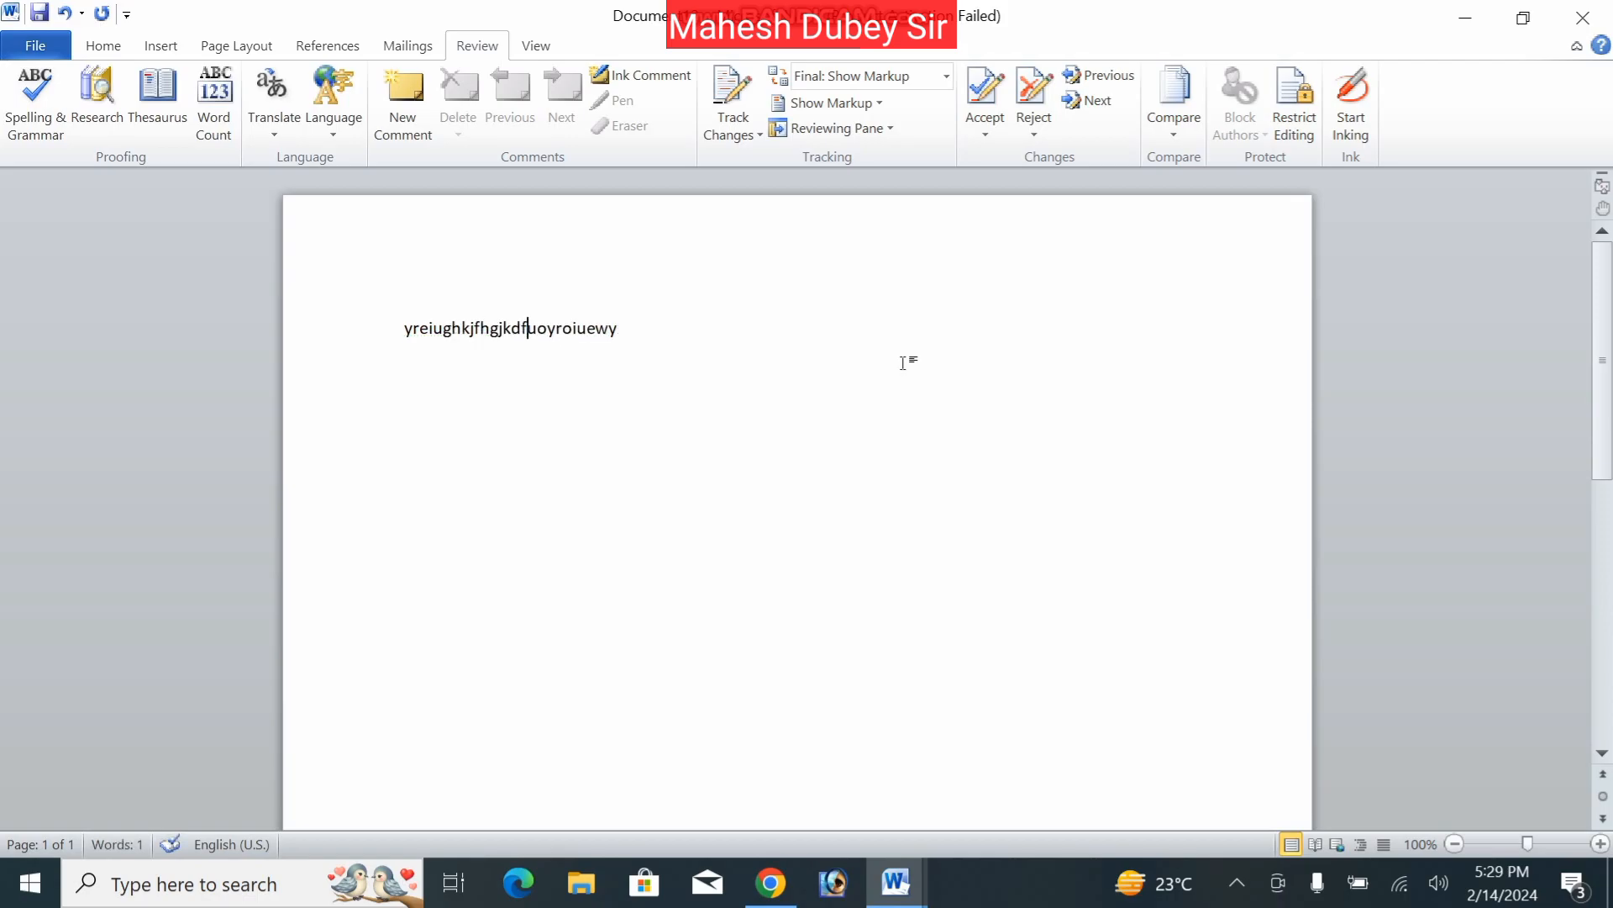
- Change the font color of the whole filler line to red
{"action": "left_click_drag", "start_coordinate": [756, 368], "coordinate": [288, 238]}
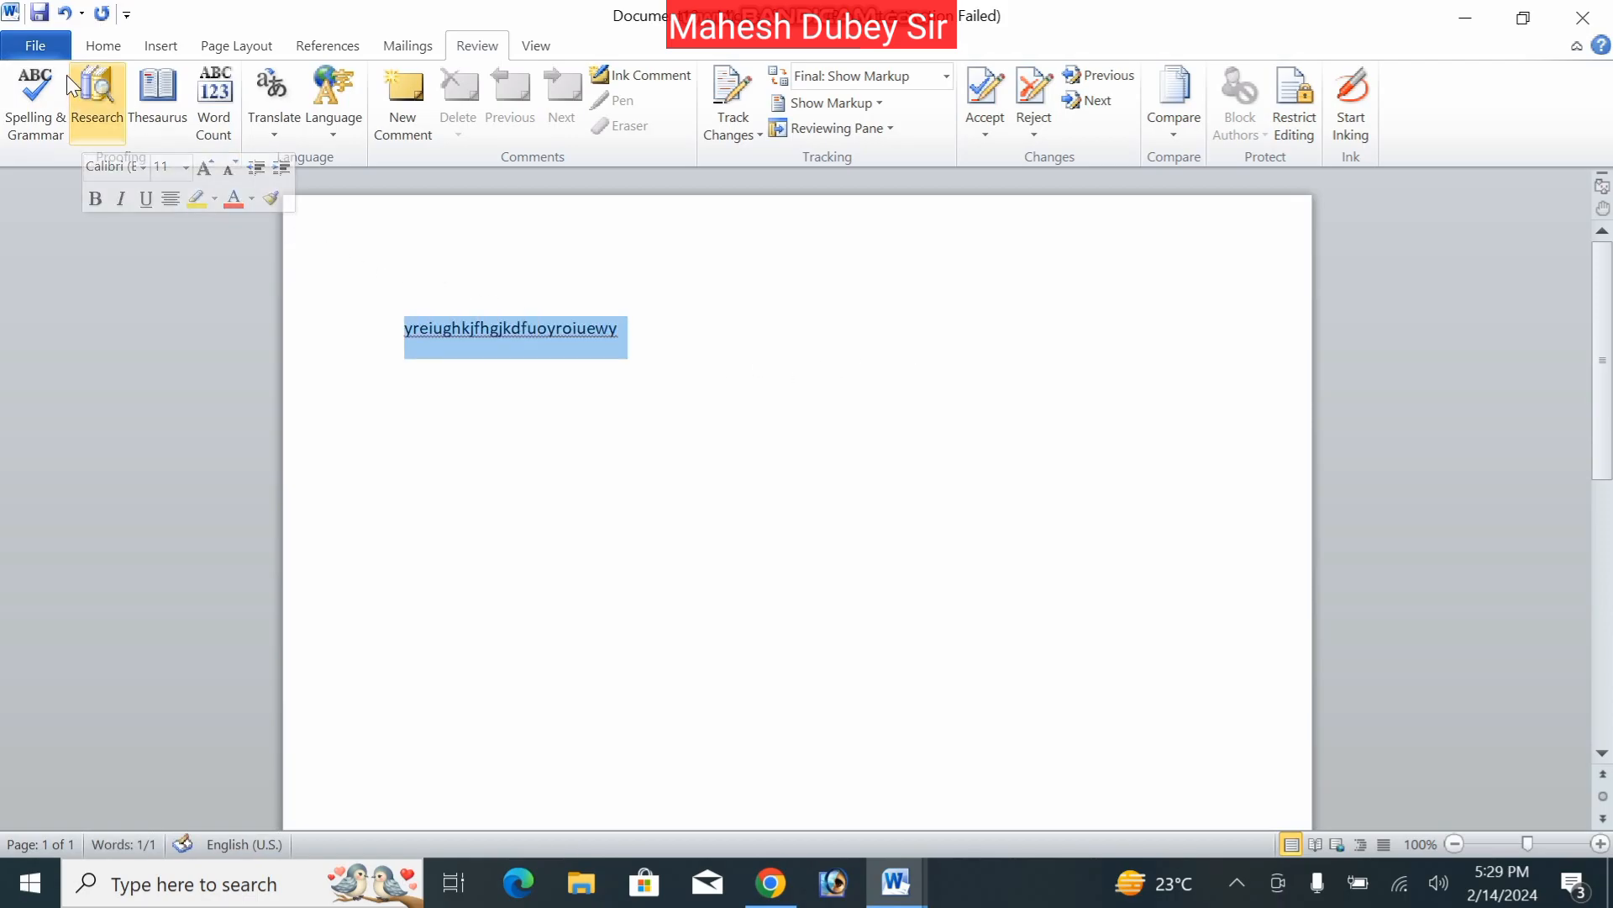
{"action": "left_click", "coordinate": [102, 45]}
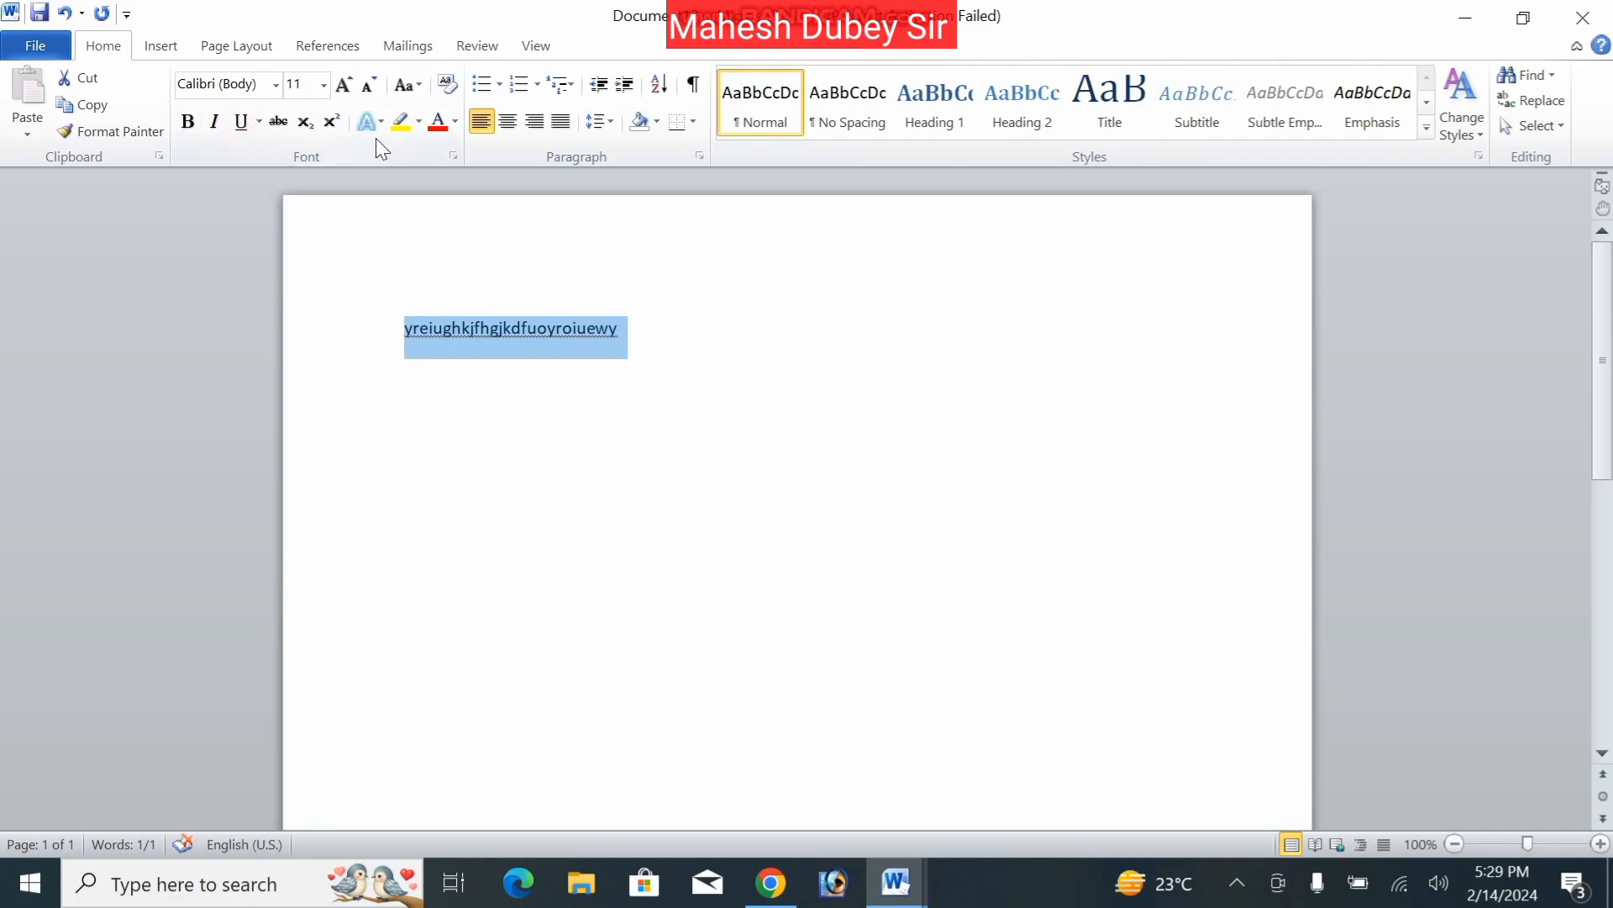
{"action": "left_click", "coordinate": [436, 121]}
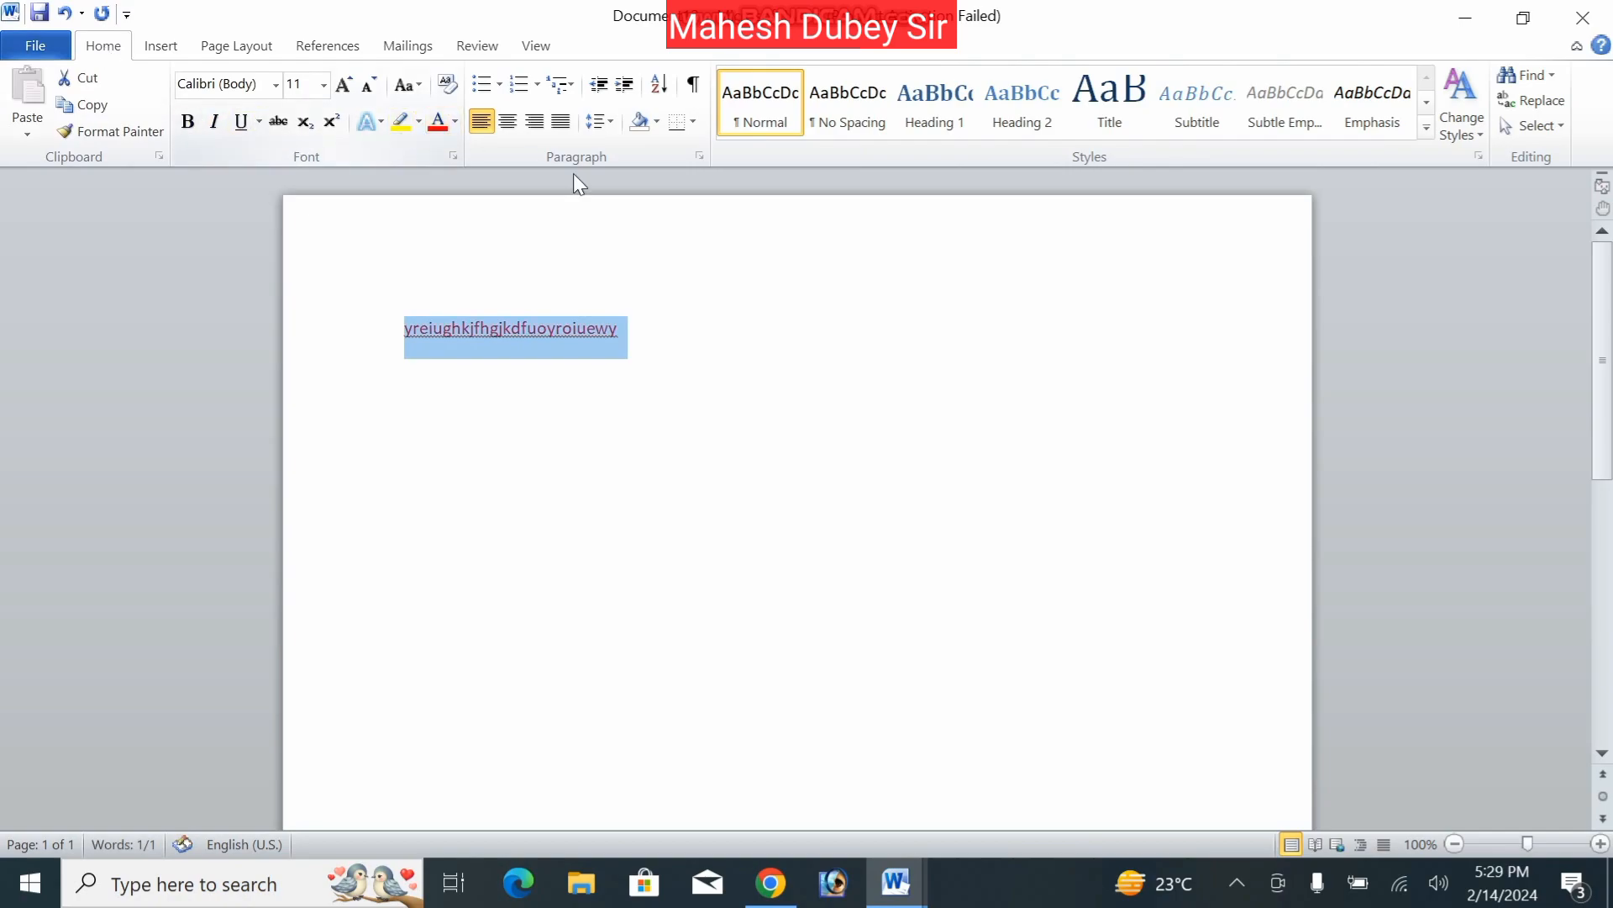
{"action": "left_click", "coordinate": [872, 306]}
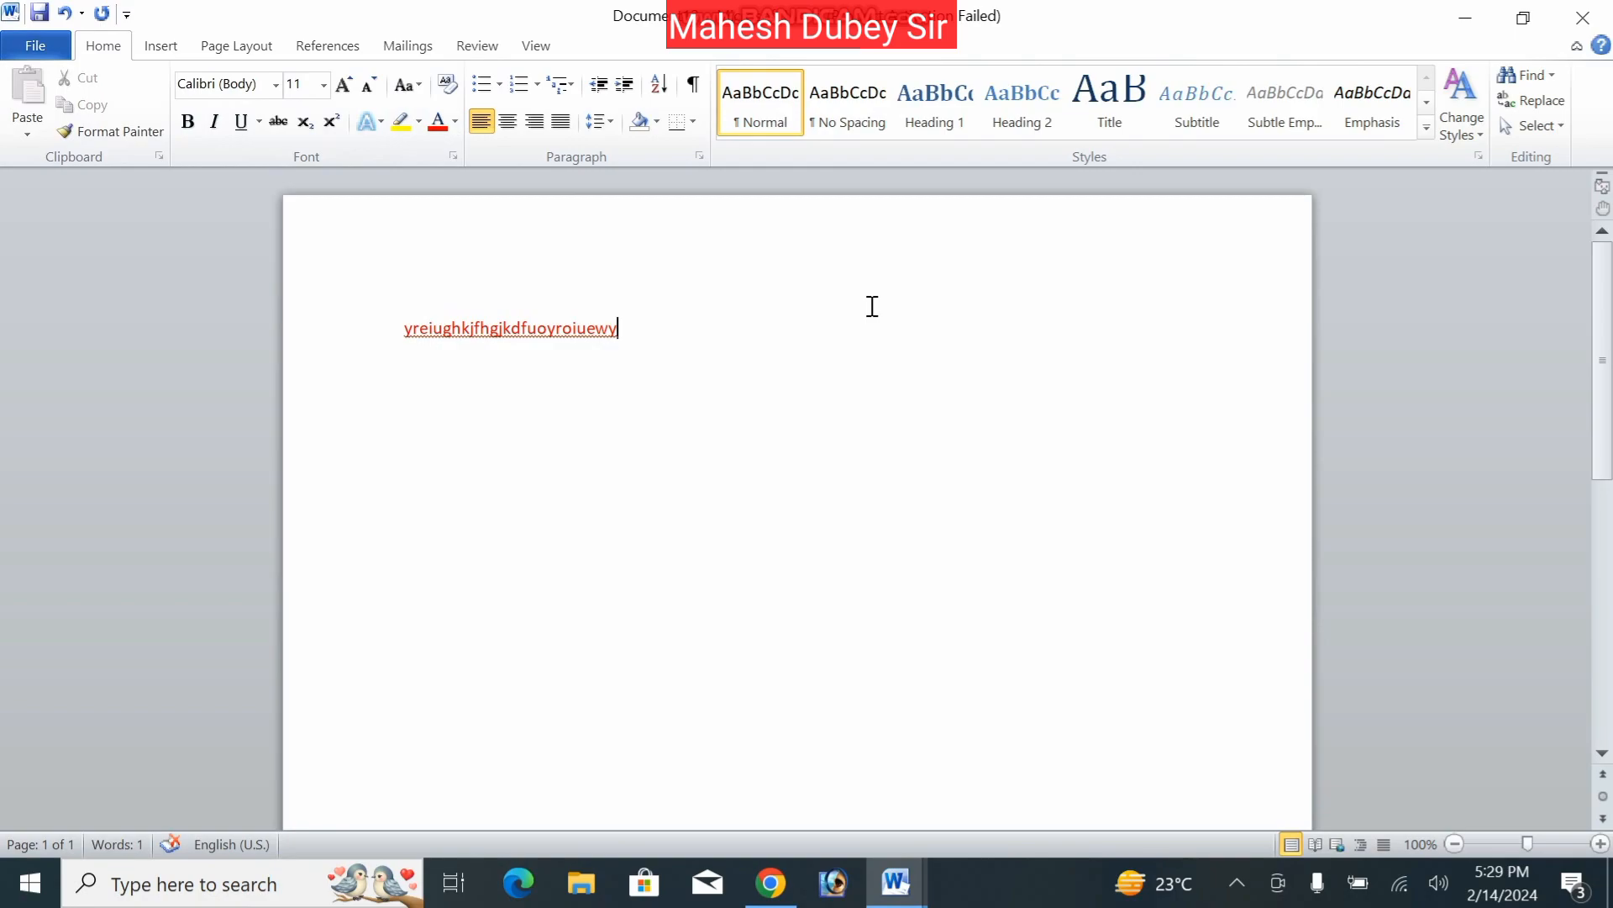
- Extend the red line with more filler letters, and replace all of it with "dsfjkdhkjghjkfhjksdfhlskdfhdklsjfhjdshfjkdss"
{"action": "type", "text": "eklfjgkklhjktjjkrtjtjkr"}
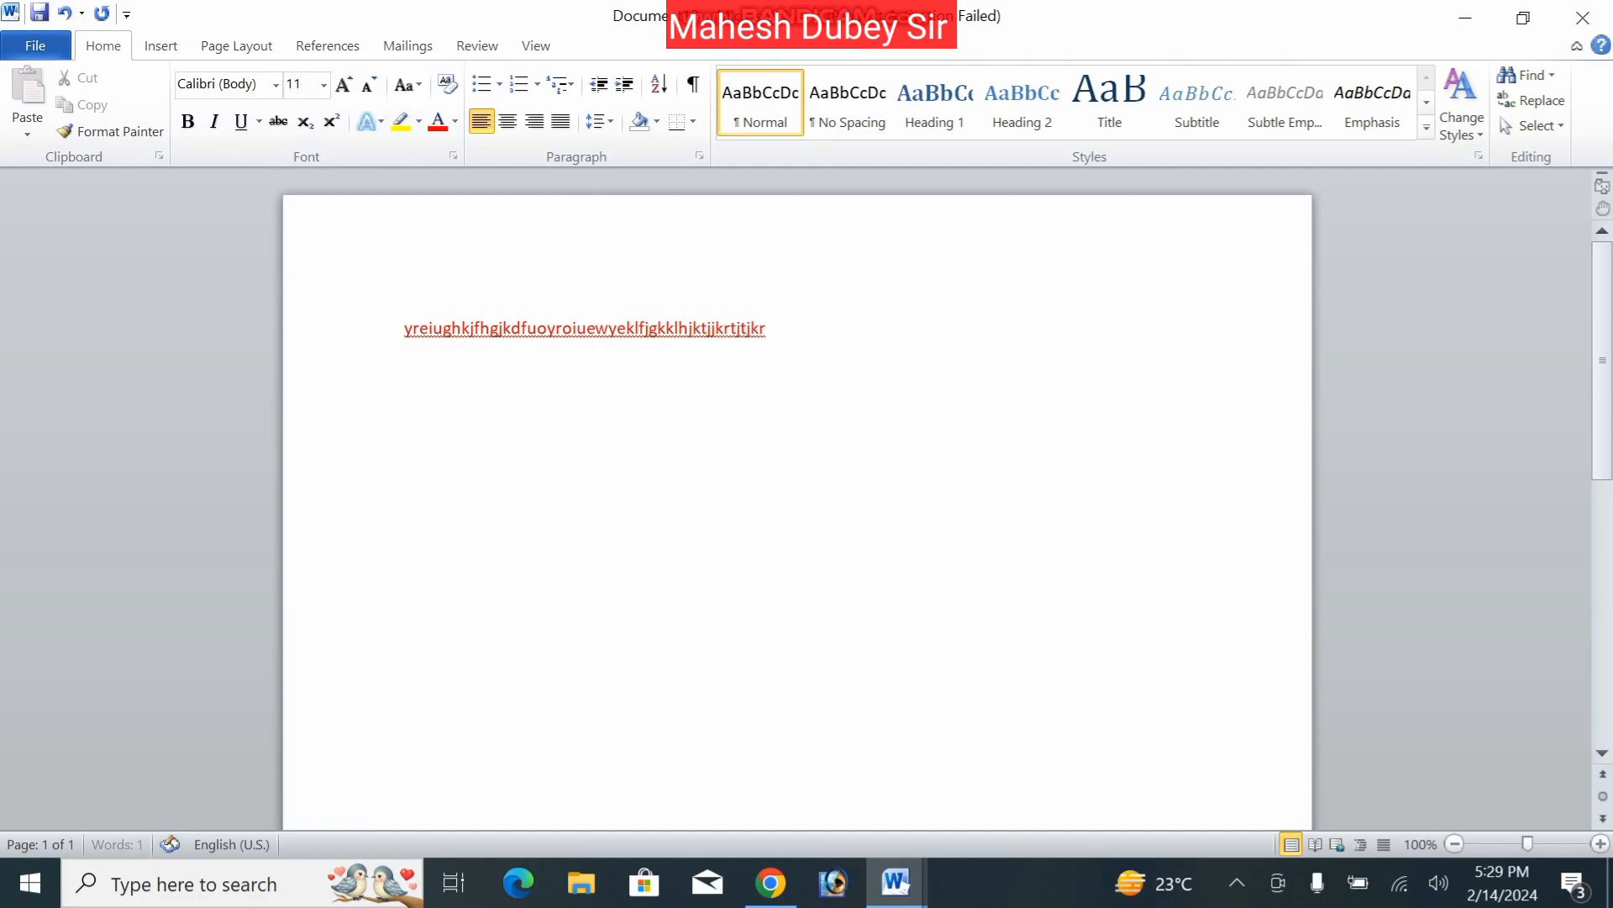
{"action": "type", "text": "ejwthjkerhj"}
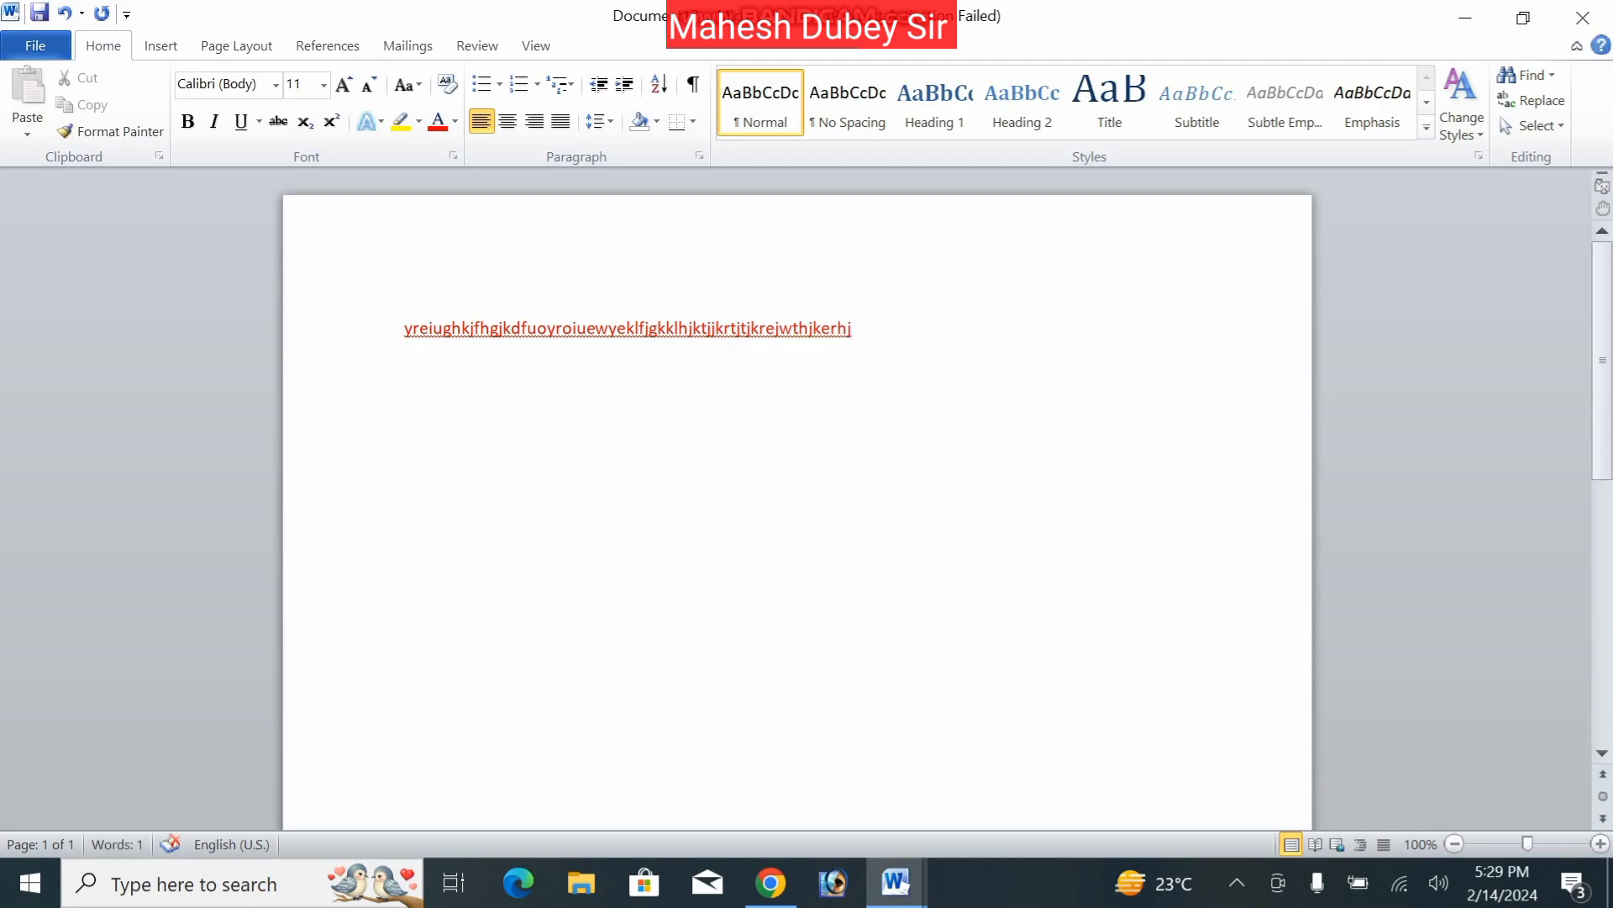
{"action": "key", "text": "ctrl+a"}
{"action": "key", "text": "BackSpace"}
{"action": "type", "text": "dsfjkdhkjghjkfhjksdfhlskdfhdklsjfhjdshfjkdss"}
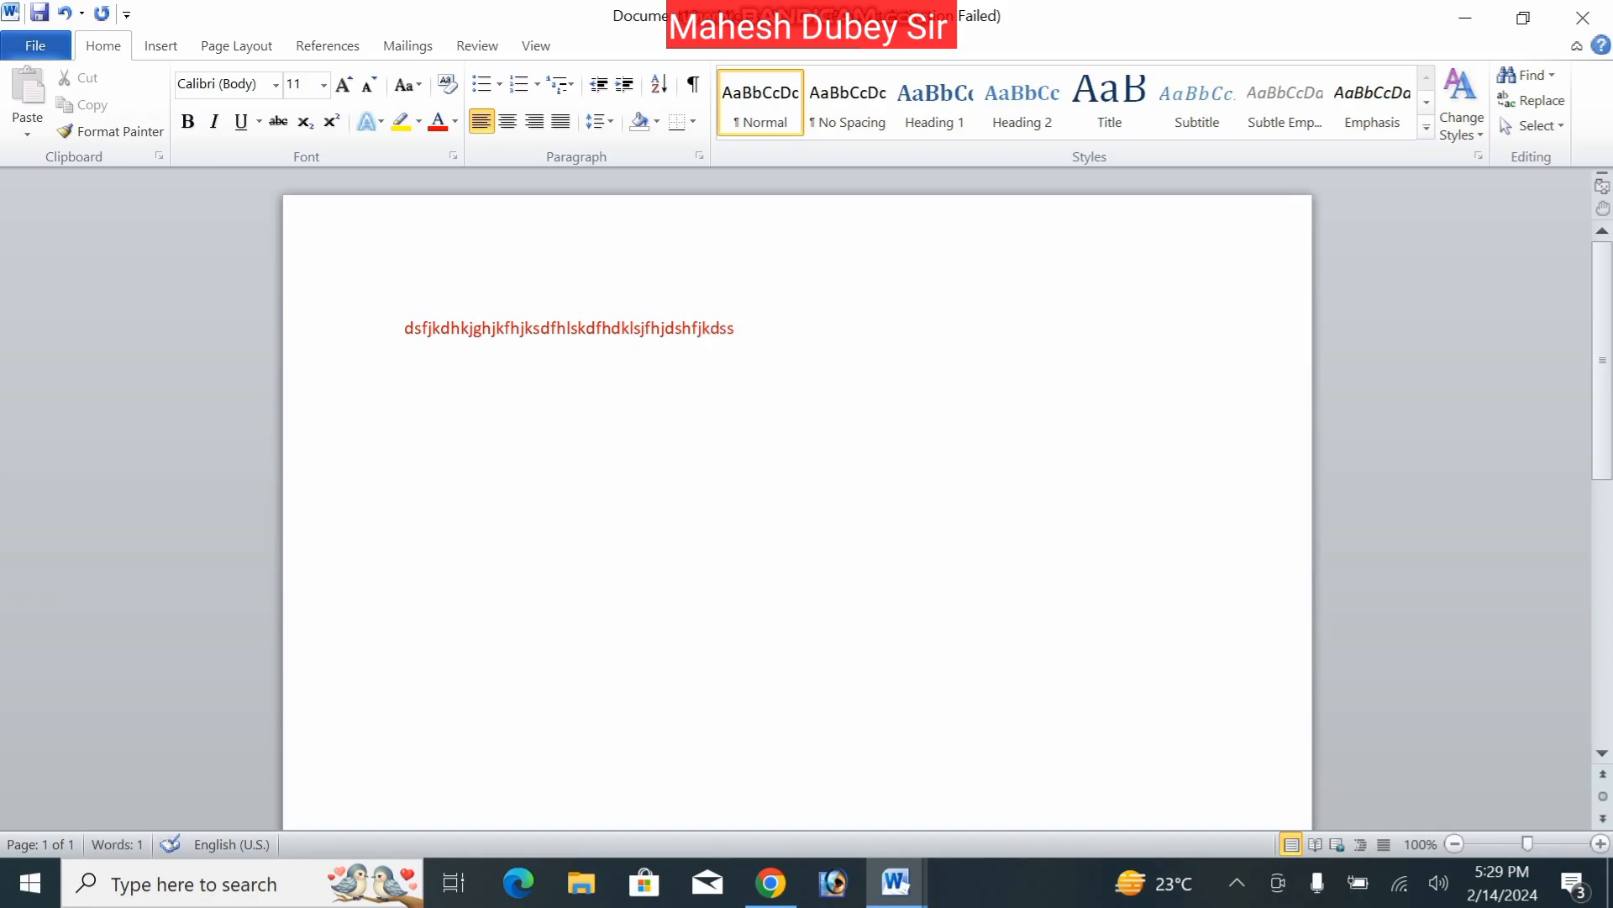
- Restrict formatting to a selection of styles and limit editing to No changes (Read only)
{"action": "left_click", "coordinate": [486, 46]}
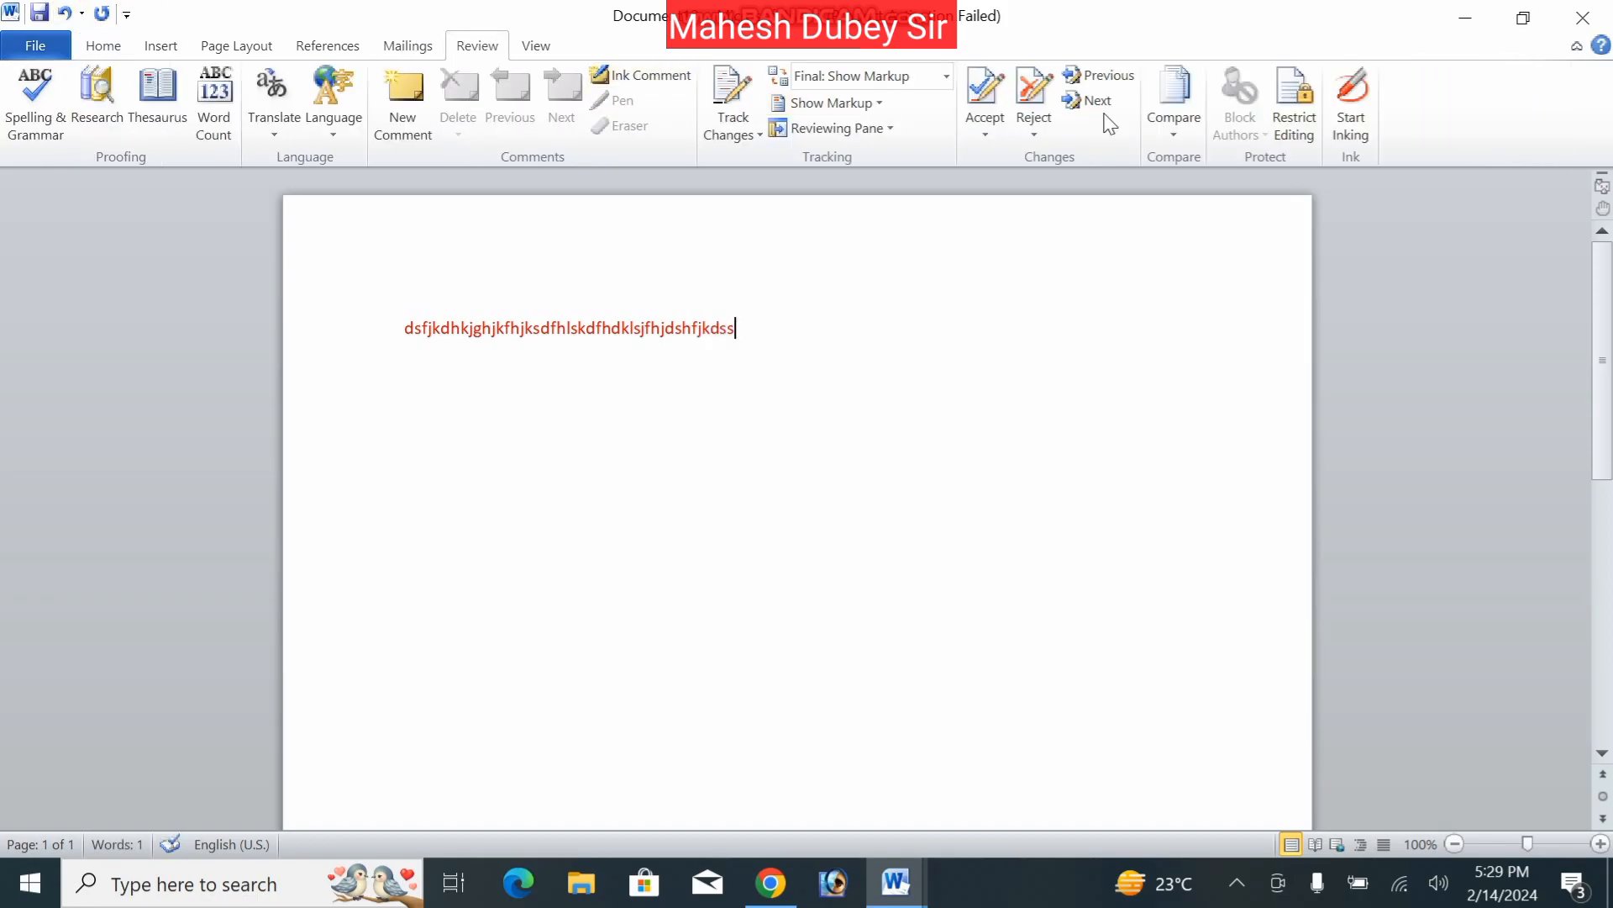
{"action": "left_click", "coordinate": [1305, 137]}
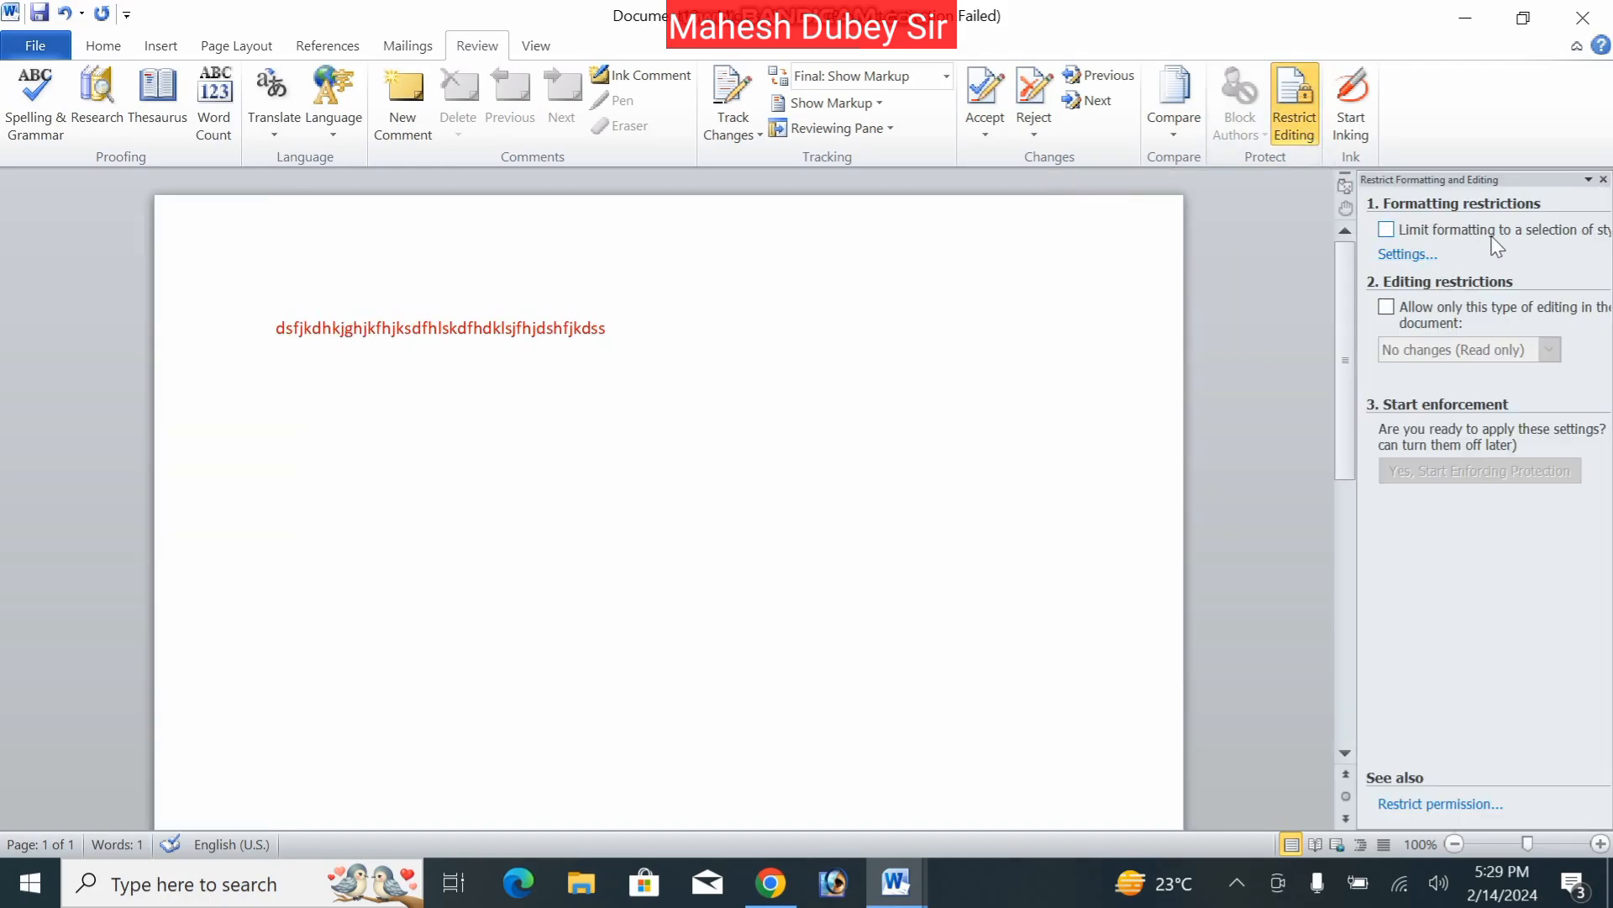
{"action": "left_click", "coordinate": [1531, 240]}
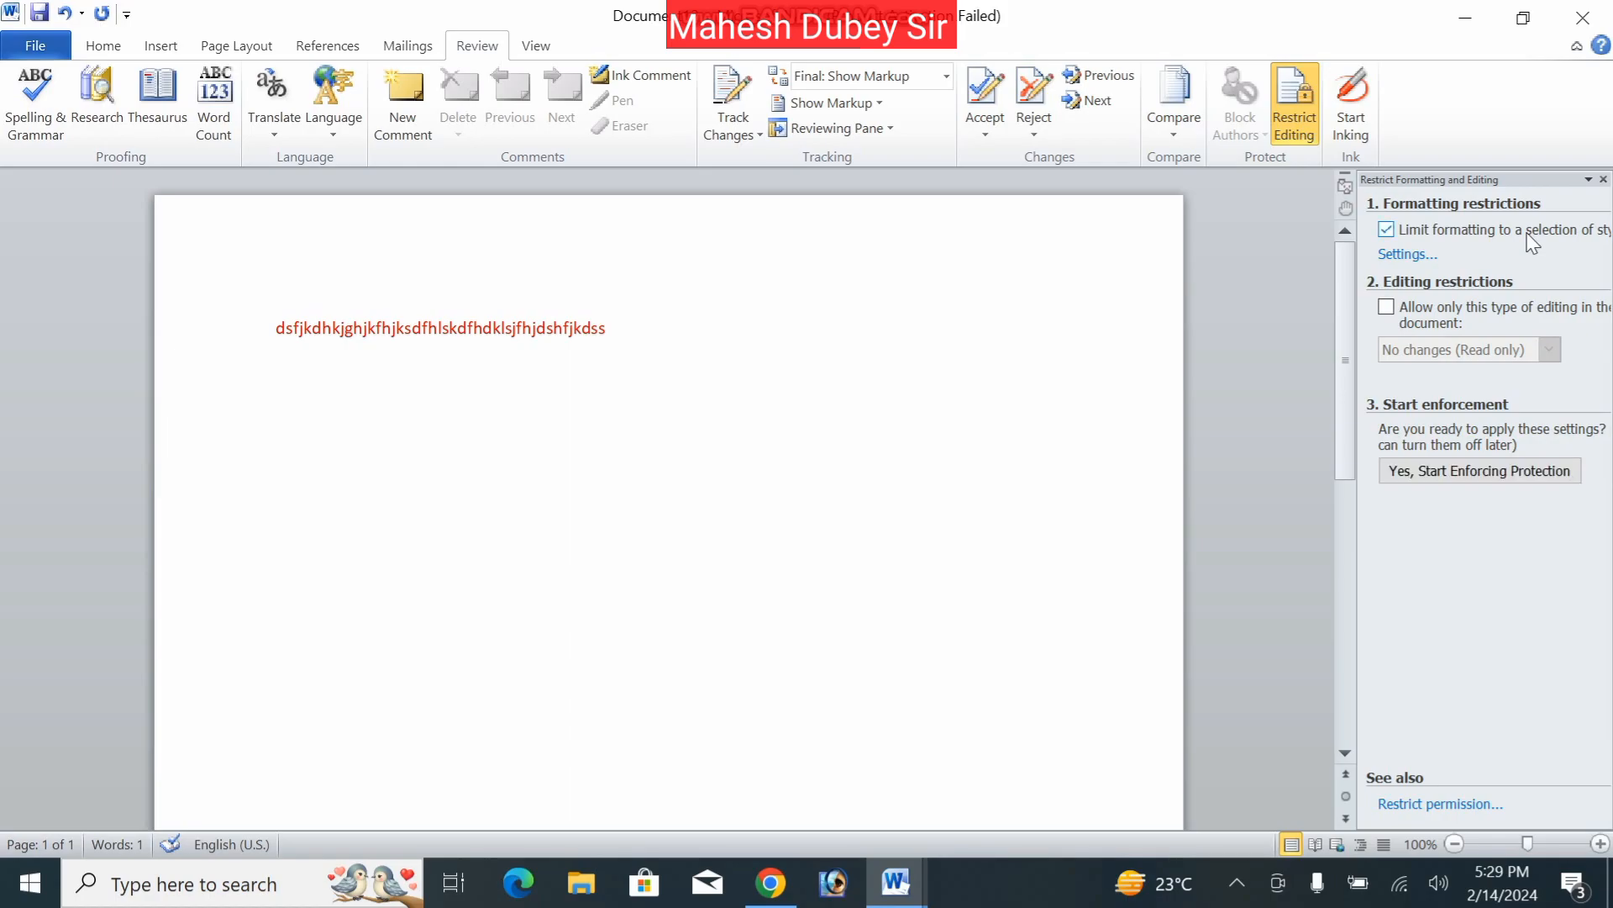
{"action": "left_click", "coordinate": [1438, 329]}
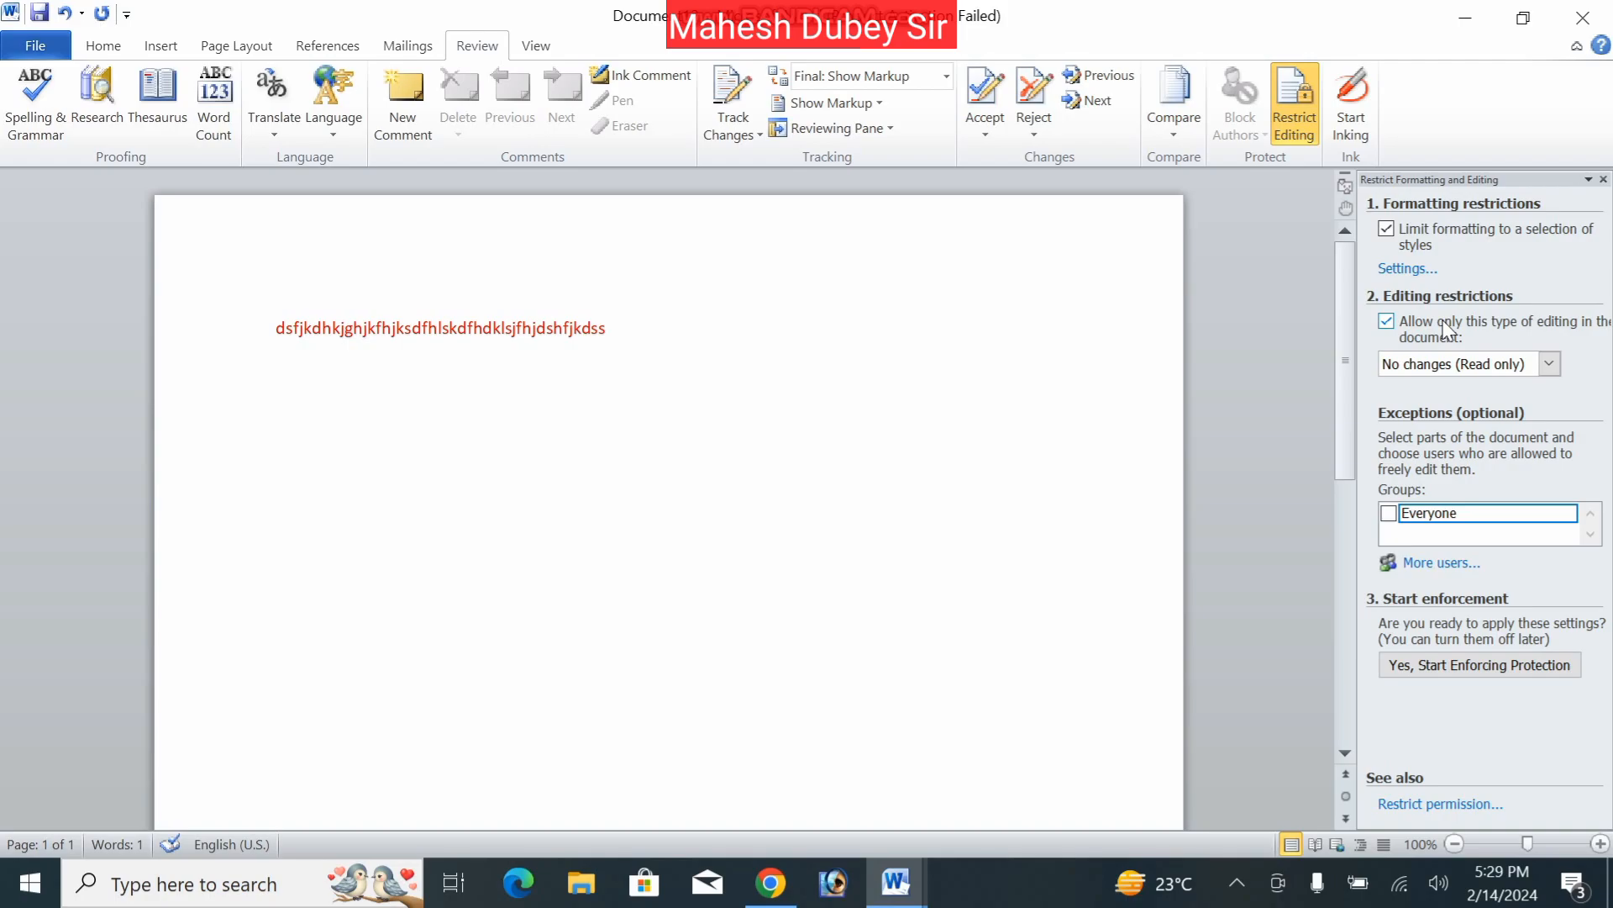
- Start enforcing protection on the document, entering and confirming a new protection password
{"action": "left_click", "coordinate": [1446, 672]}
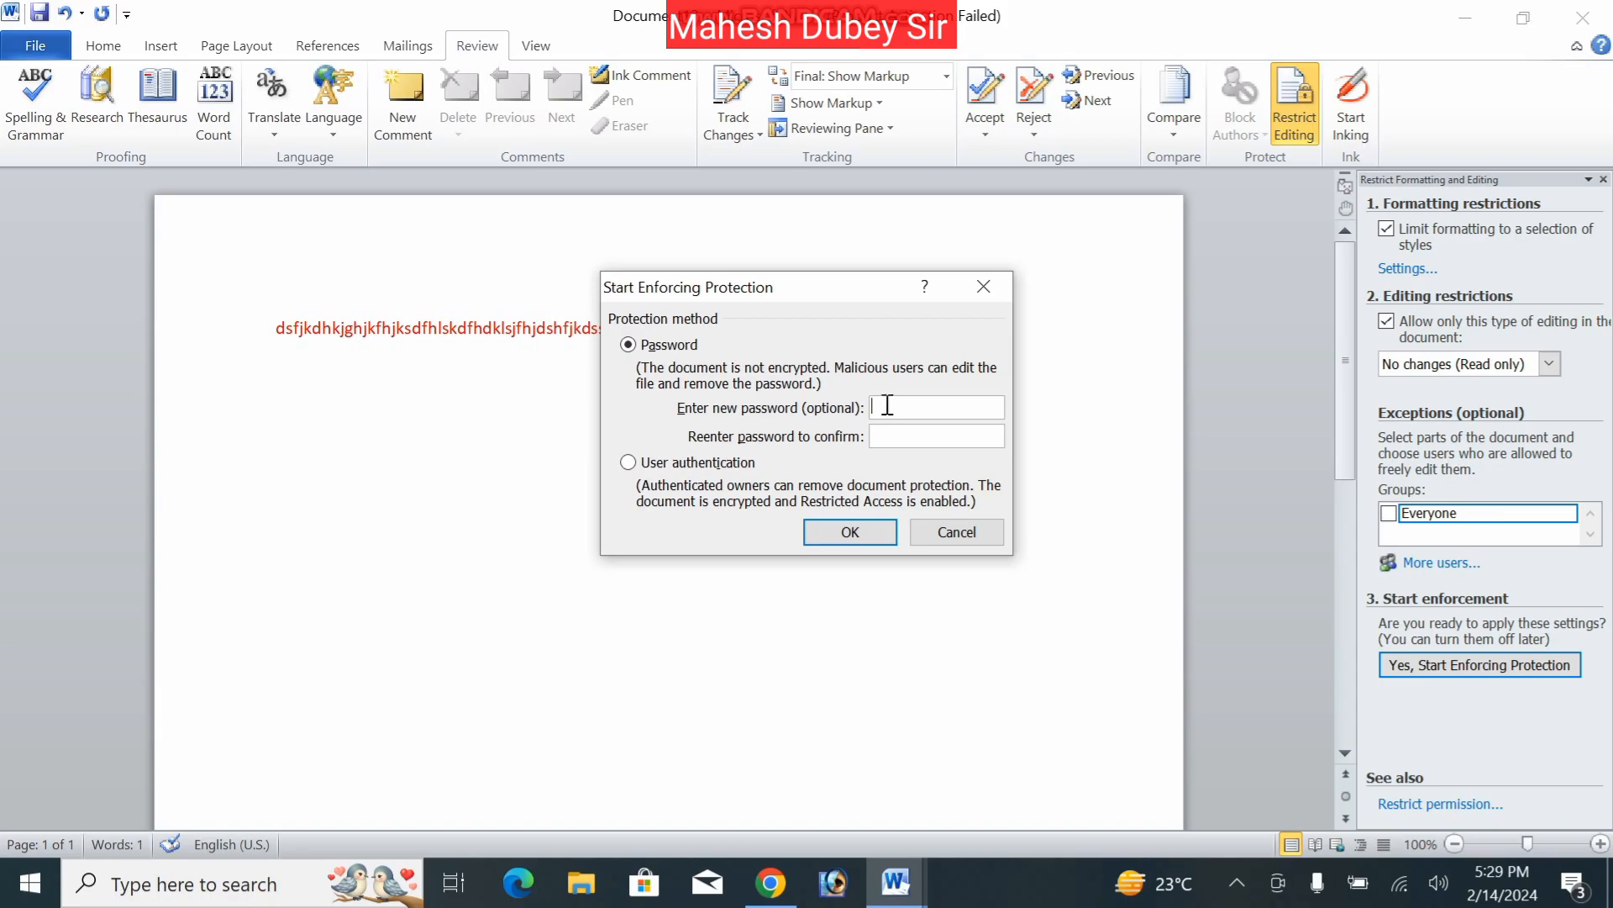
{"action": "type", "text": "1"}
{"action": "left_click", "coordinate": [921, 435]}
{"action": "type", "text": "1"}
{"action": "left_click", "coordinate": [849, 535]}
- Try to delete a character from the protected text, and reopen the document's editing restrictions
{"action": "key", "text": "BackSpace"}
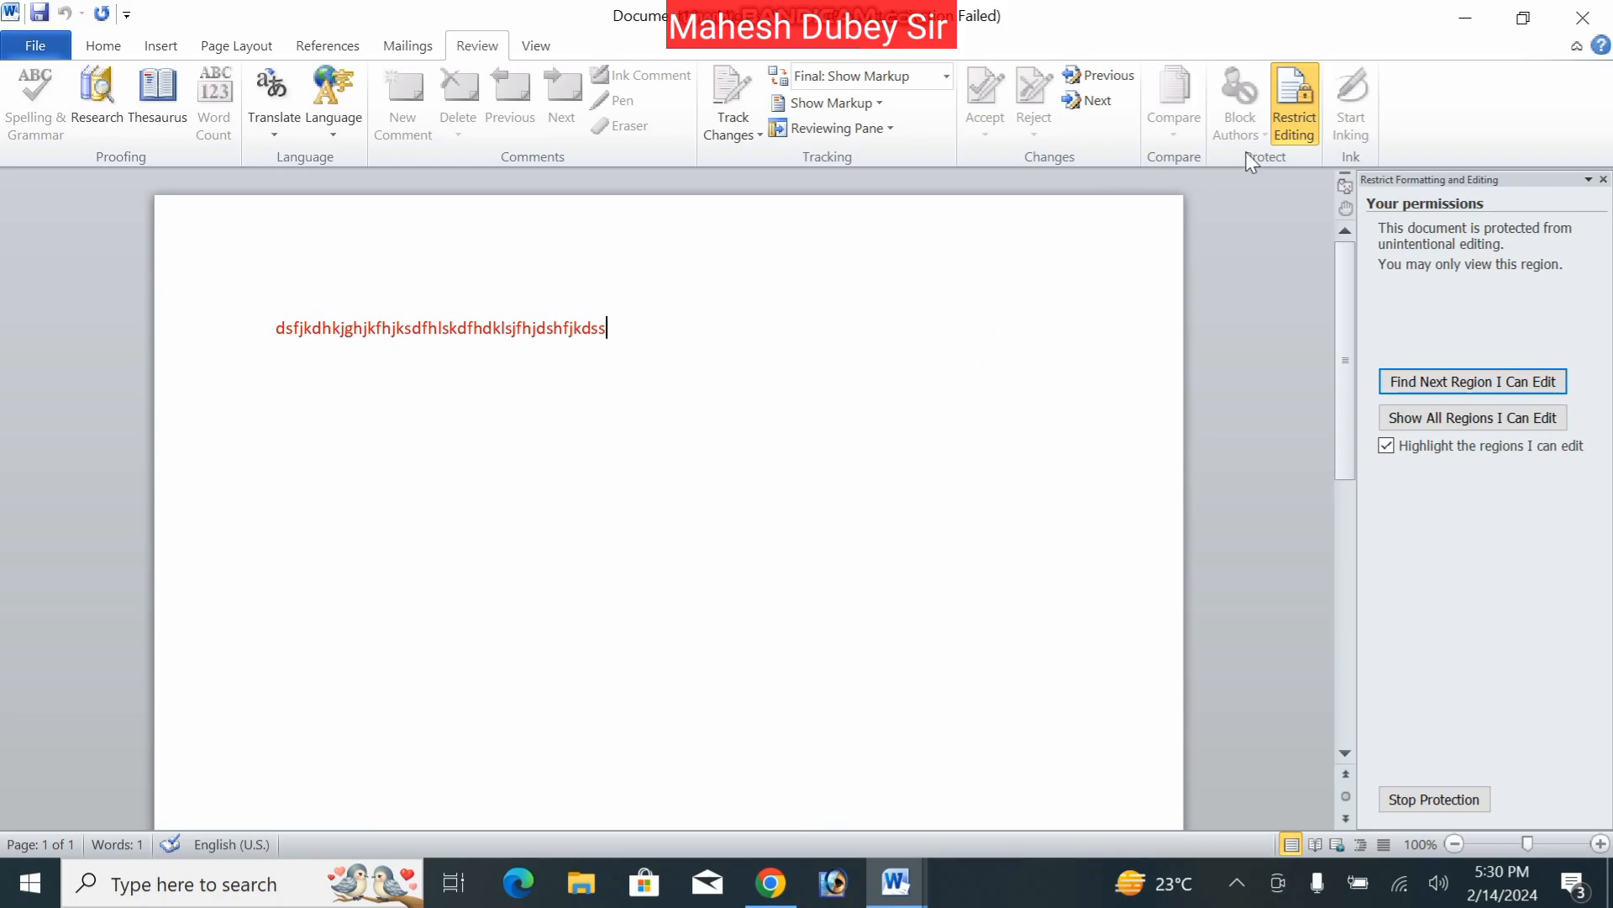
{"action": "left_click", "coordinate": [1305, 136]}
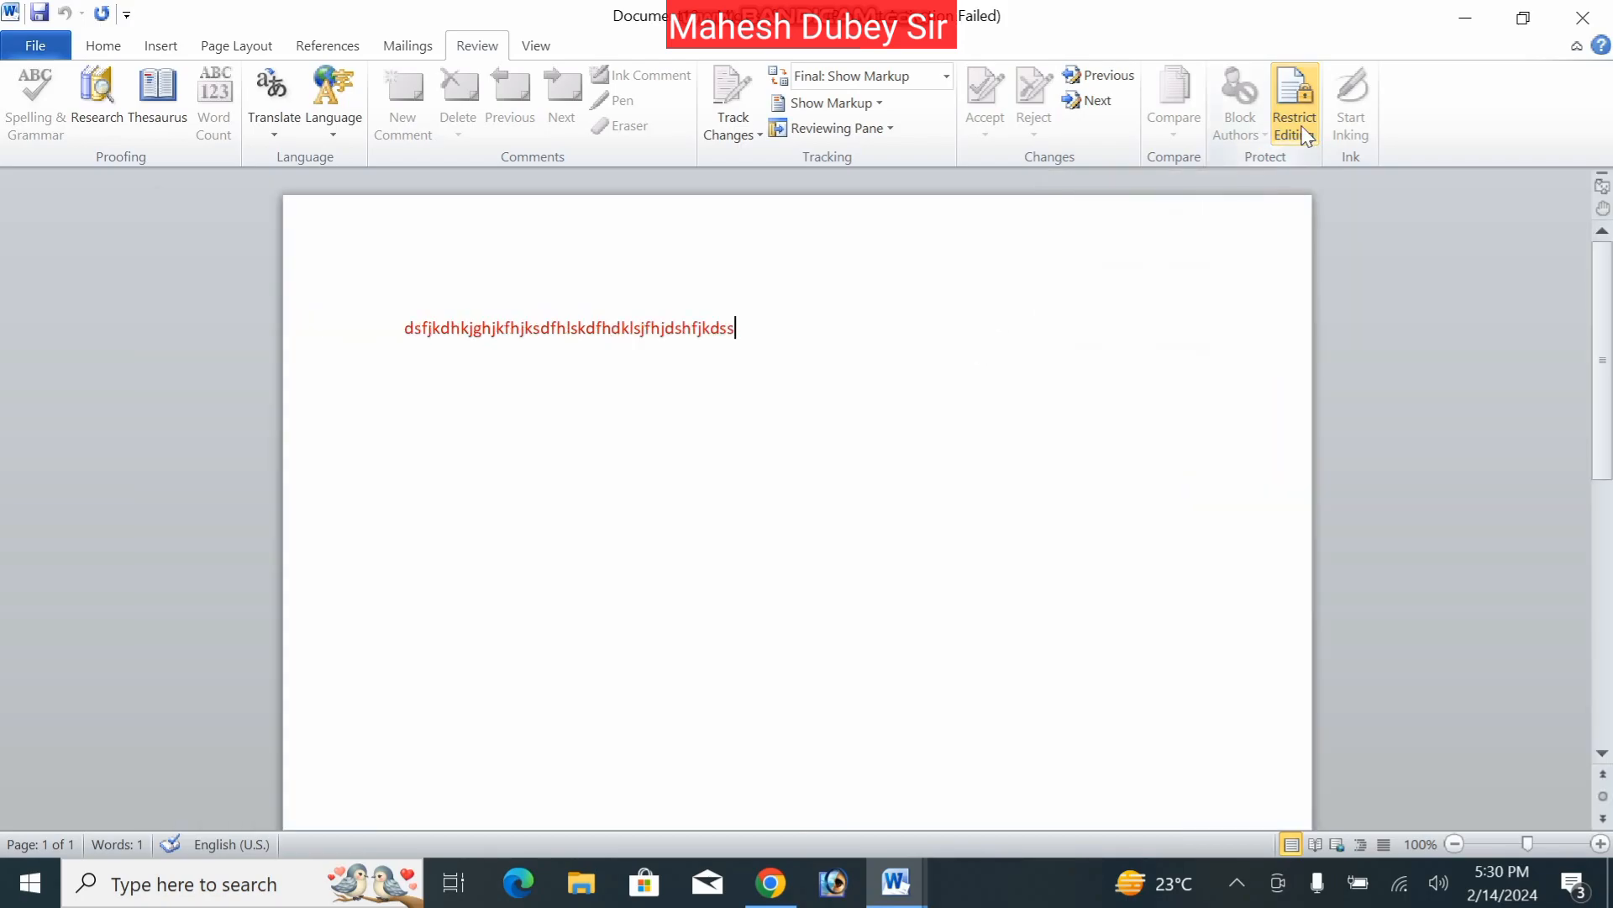
{"action": "left_click", "coordinate": [1302, 132]}
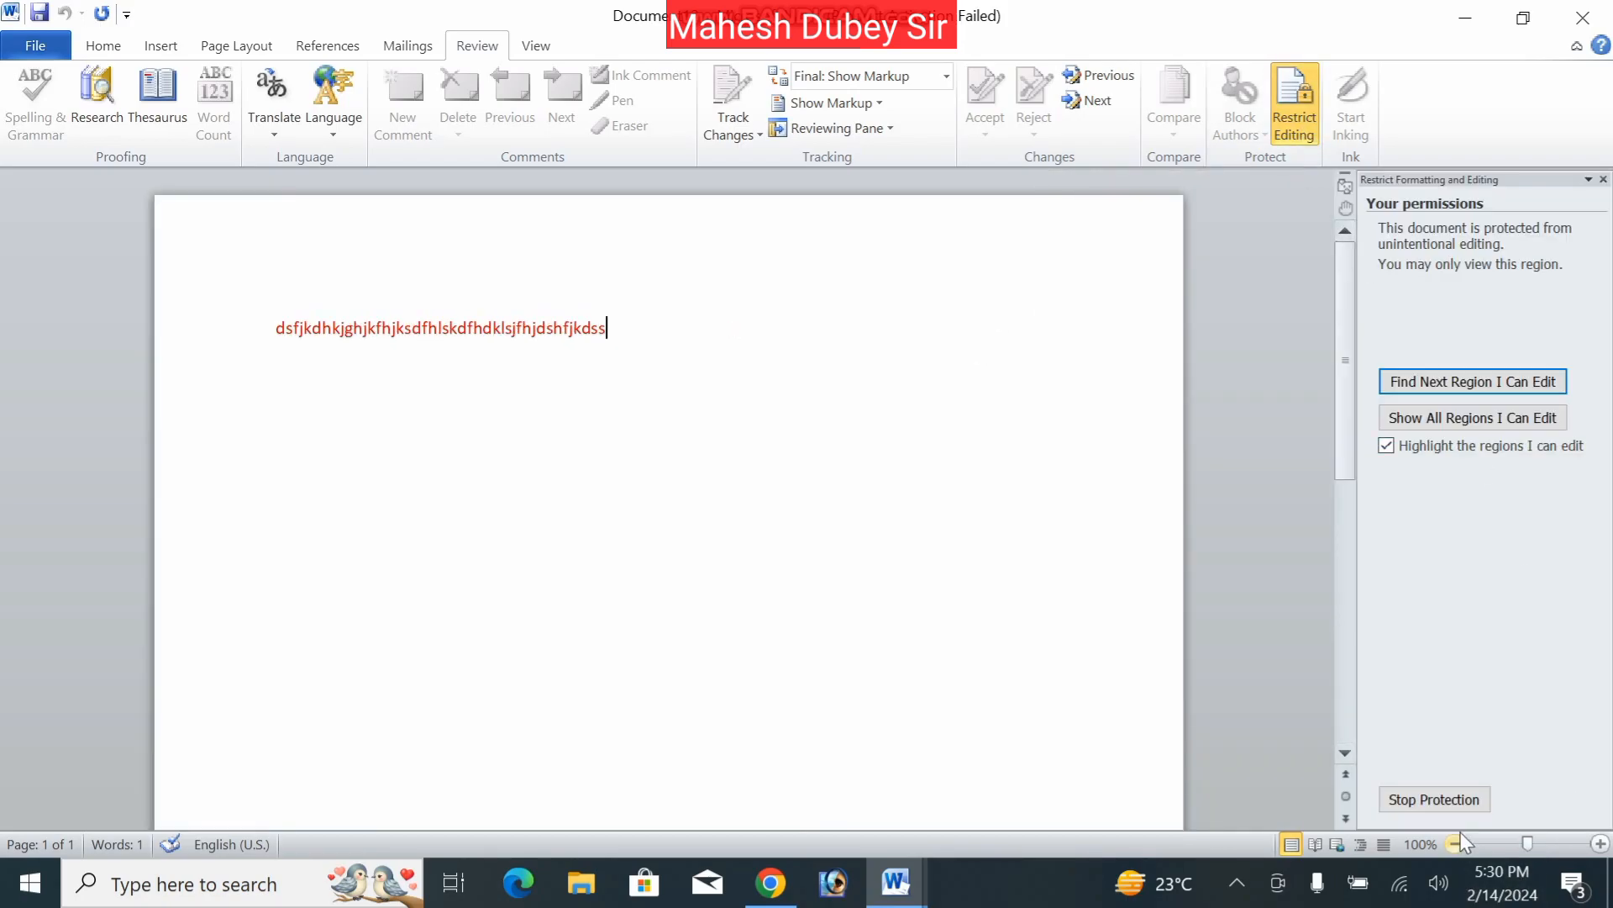
- Stop the protection with the document password, and append "kjghgkjhjfkdhgkjfdhkj" to the red line
{"action": "left_click", "coordinate": [1452, 803]}
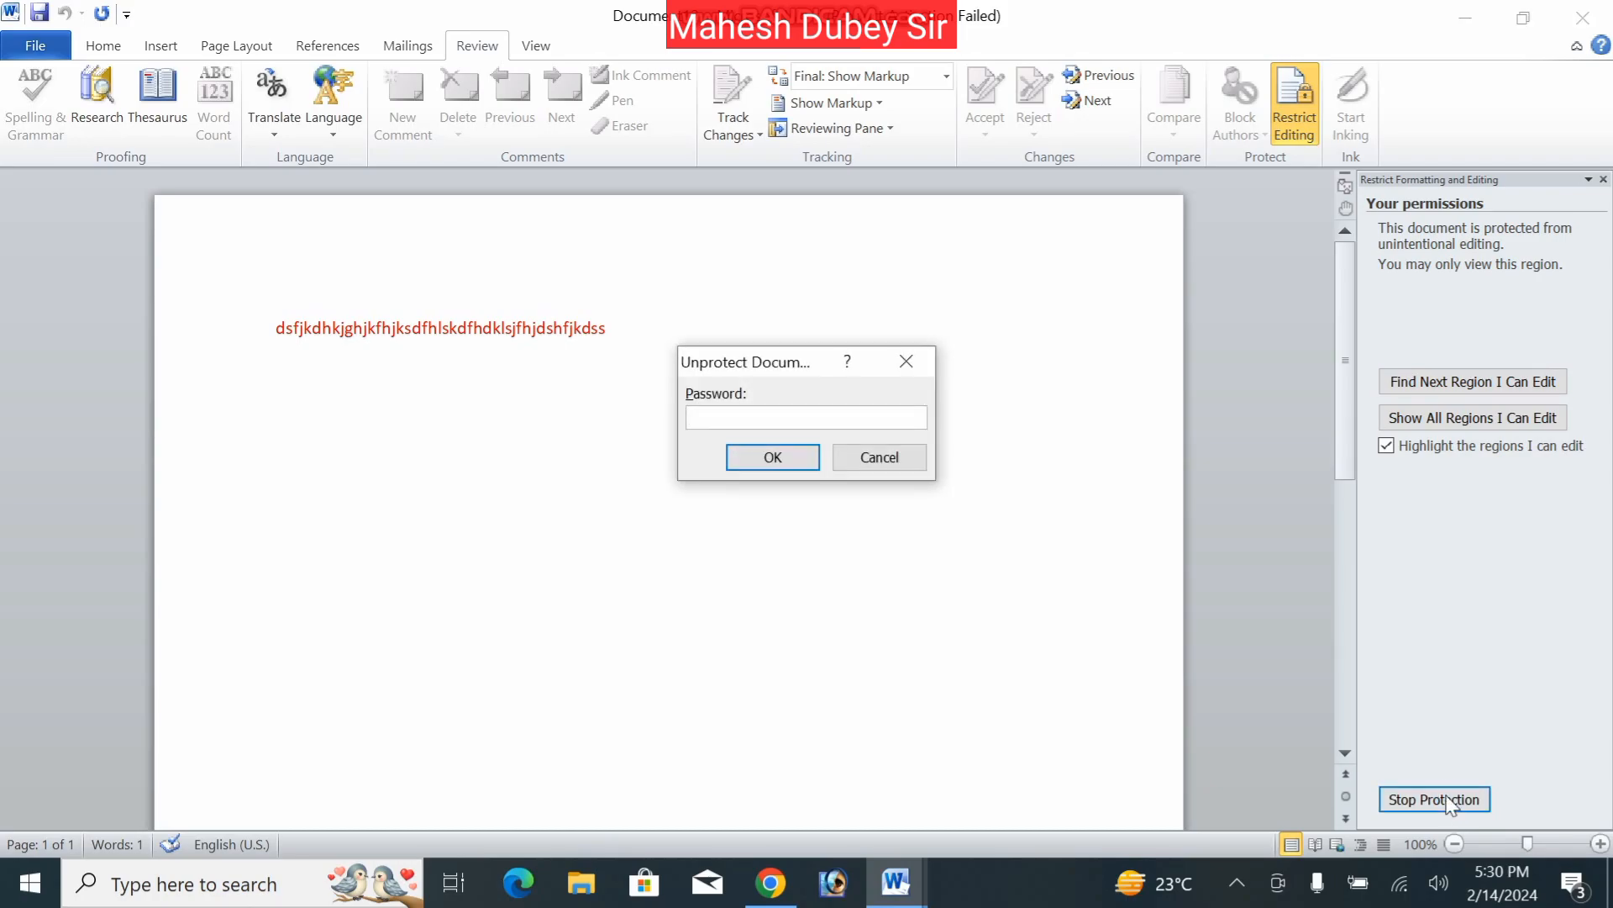
{"action": "key", "text": "Return"}
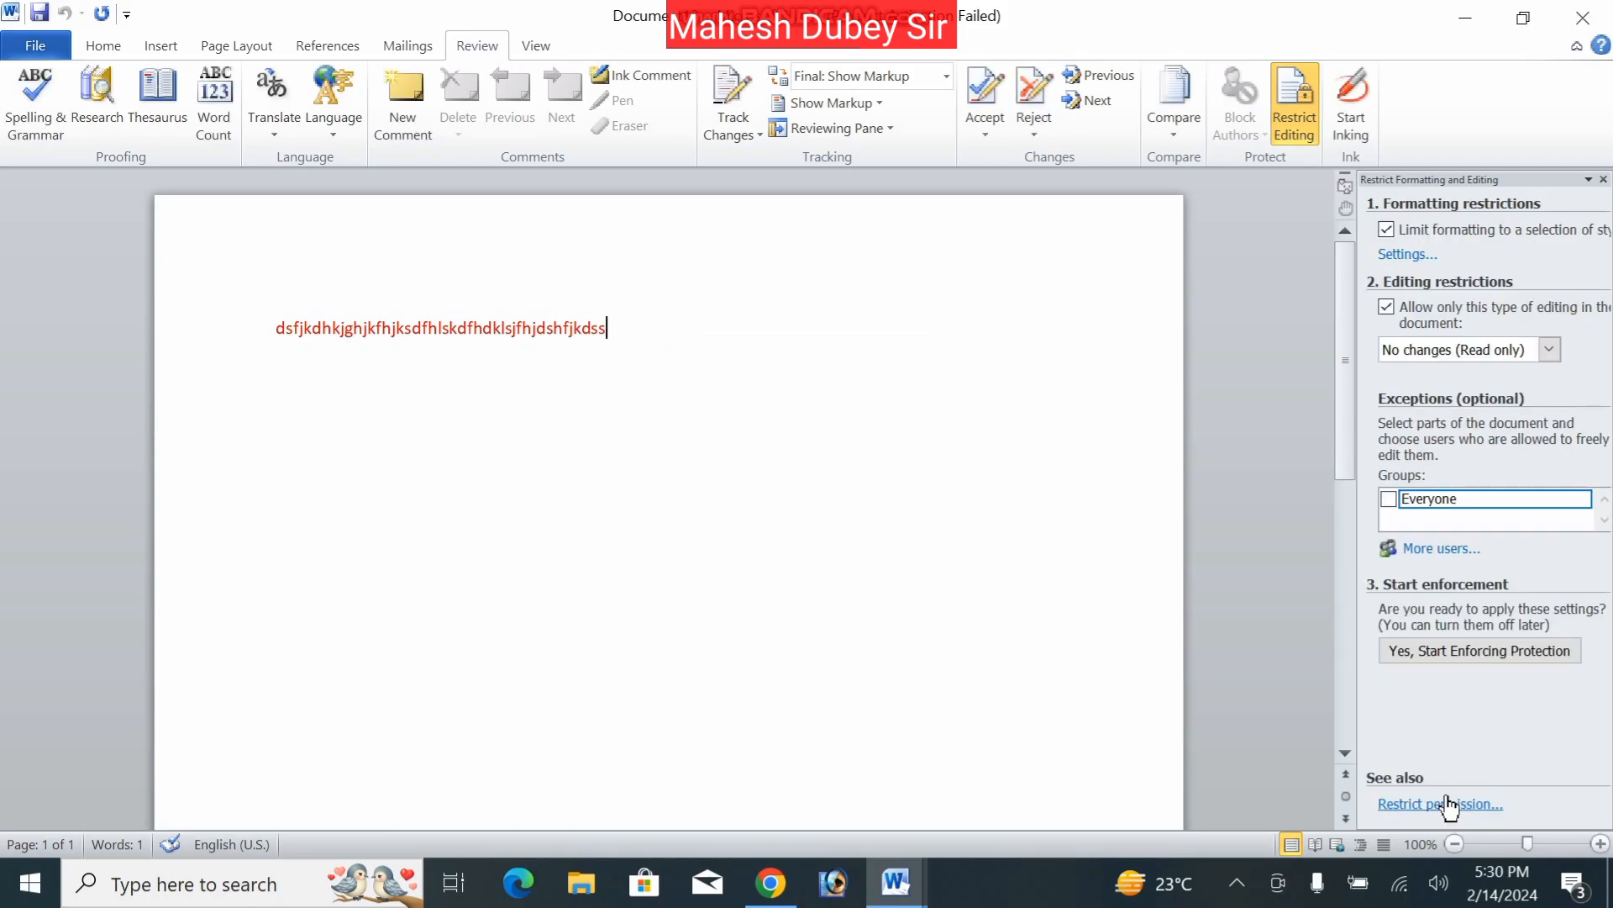
{"action": "type", "text": "kjghgkjhjfkdhgkjfdhkj"}
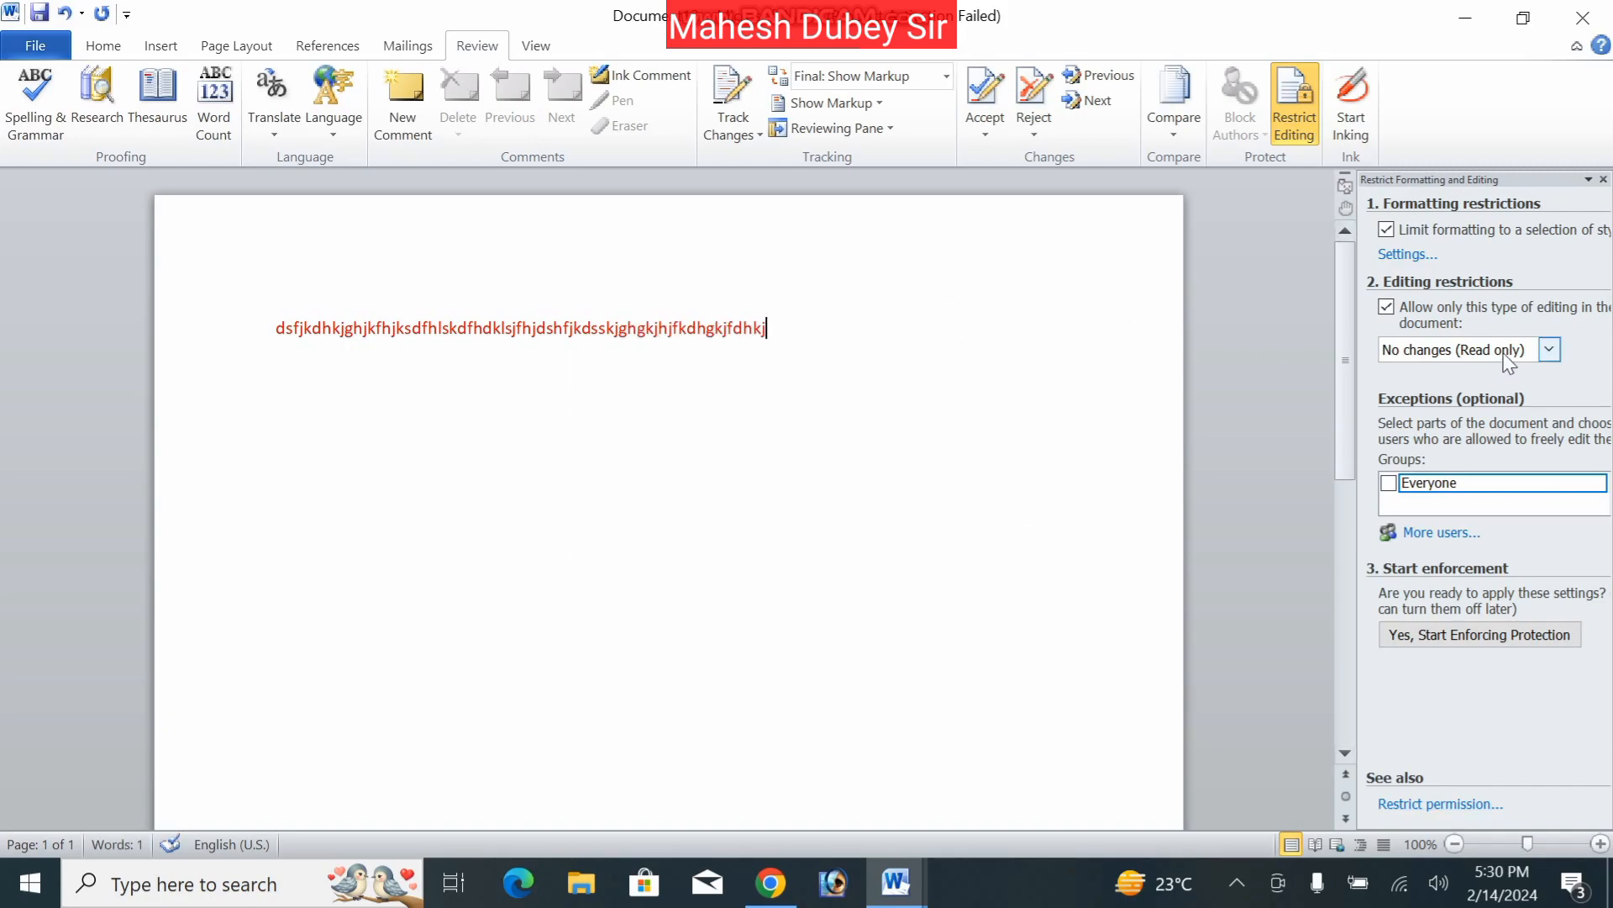
- Look through the permitted editing types, and make Everyone an exception to the read-only restriction
{"action": "left_click", "coordinate": [1549, 348]}
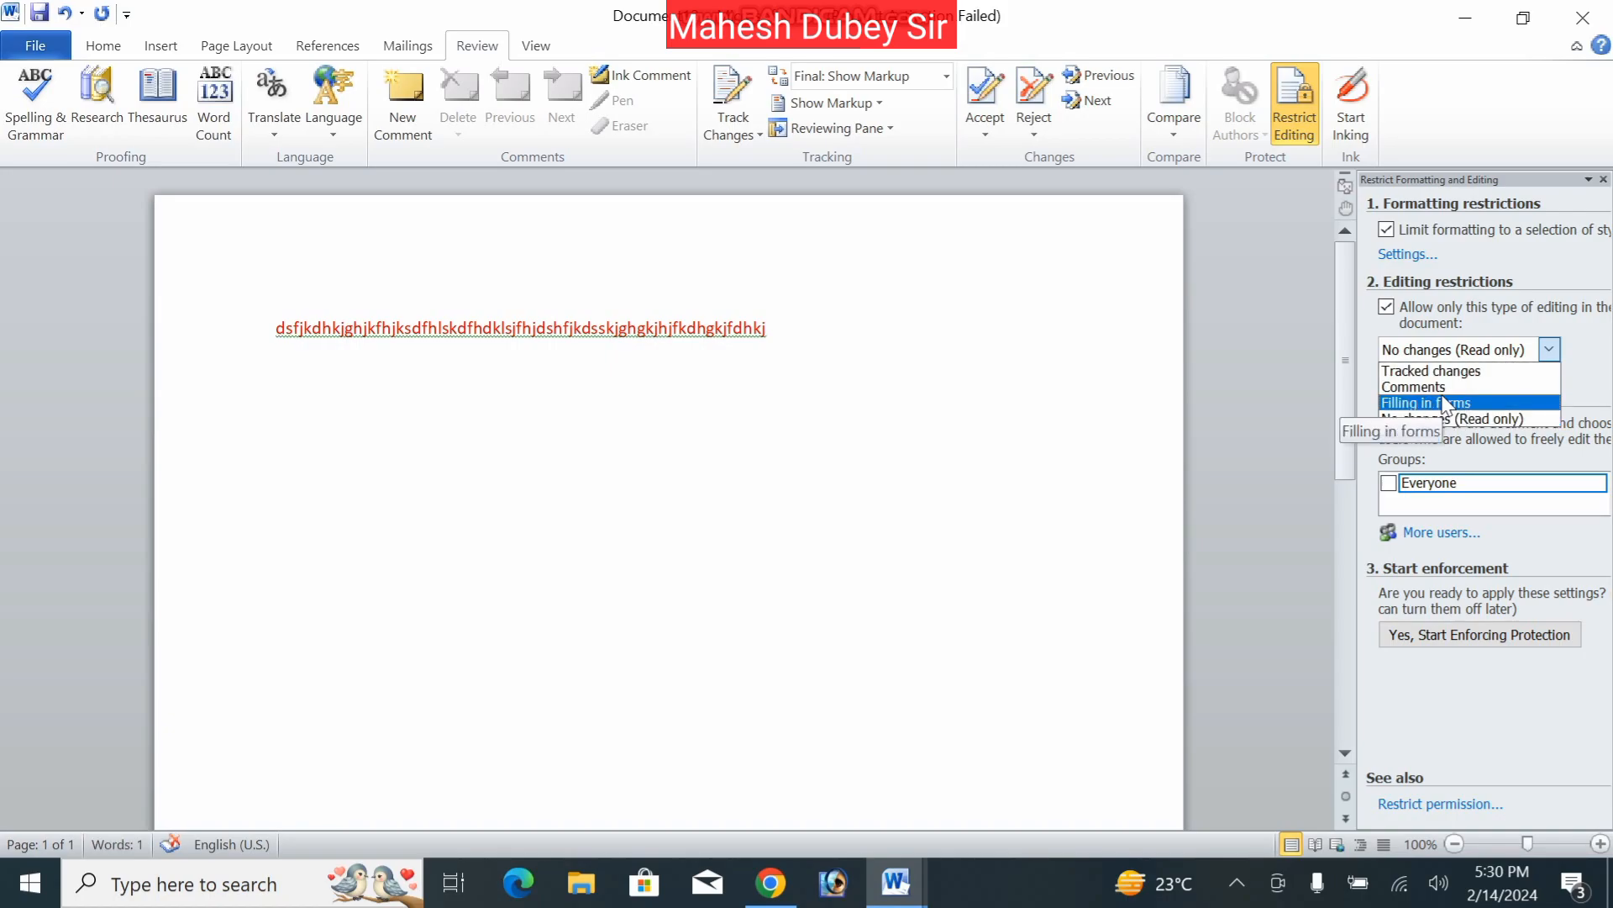
{"action": "left_click", "coordinate": [1456, 593]}
{"action": "left_click", "coordinate": [1513, 523]}
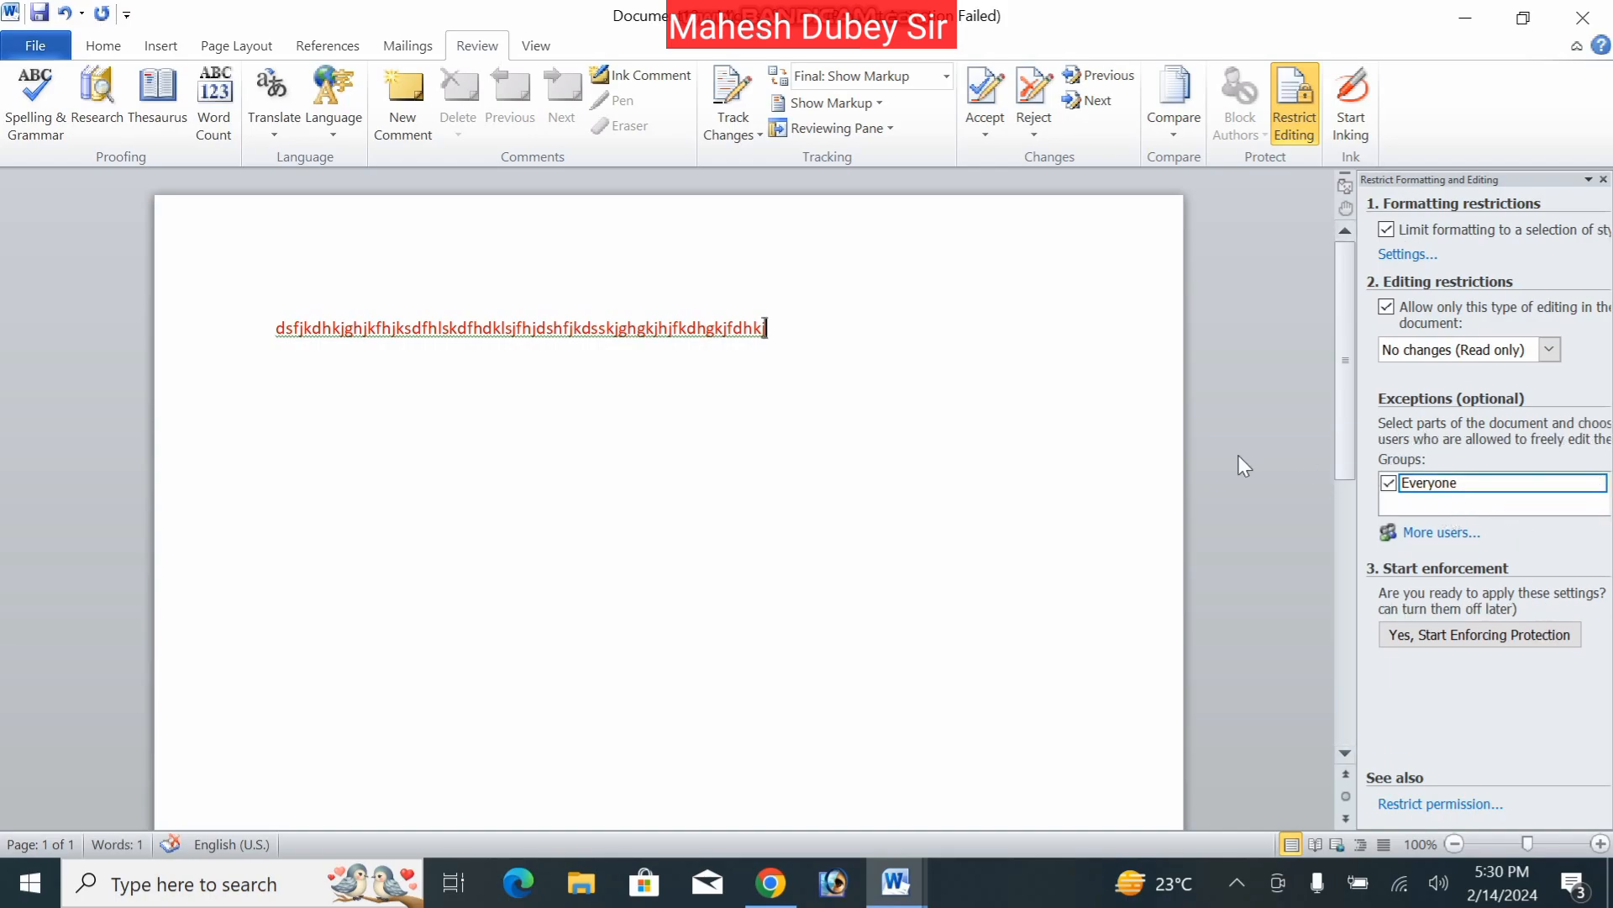
- Replace the entire red line of text with "jhk"
{"action": "left_click_drag", "start_coordinate": [676, 491], "coordinate": [266, 446]}
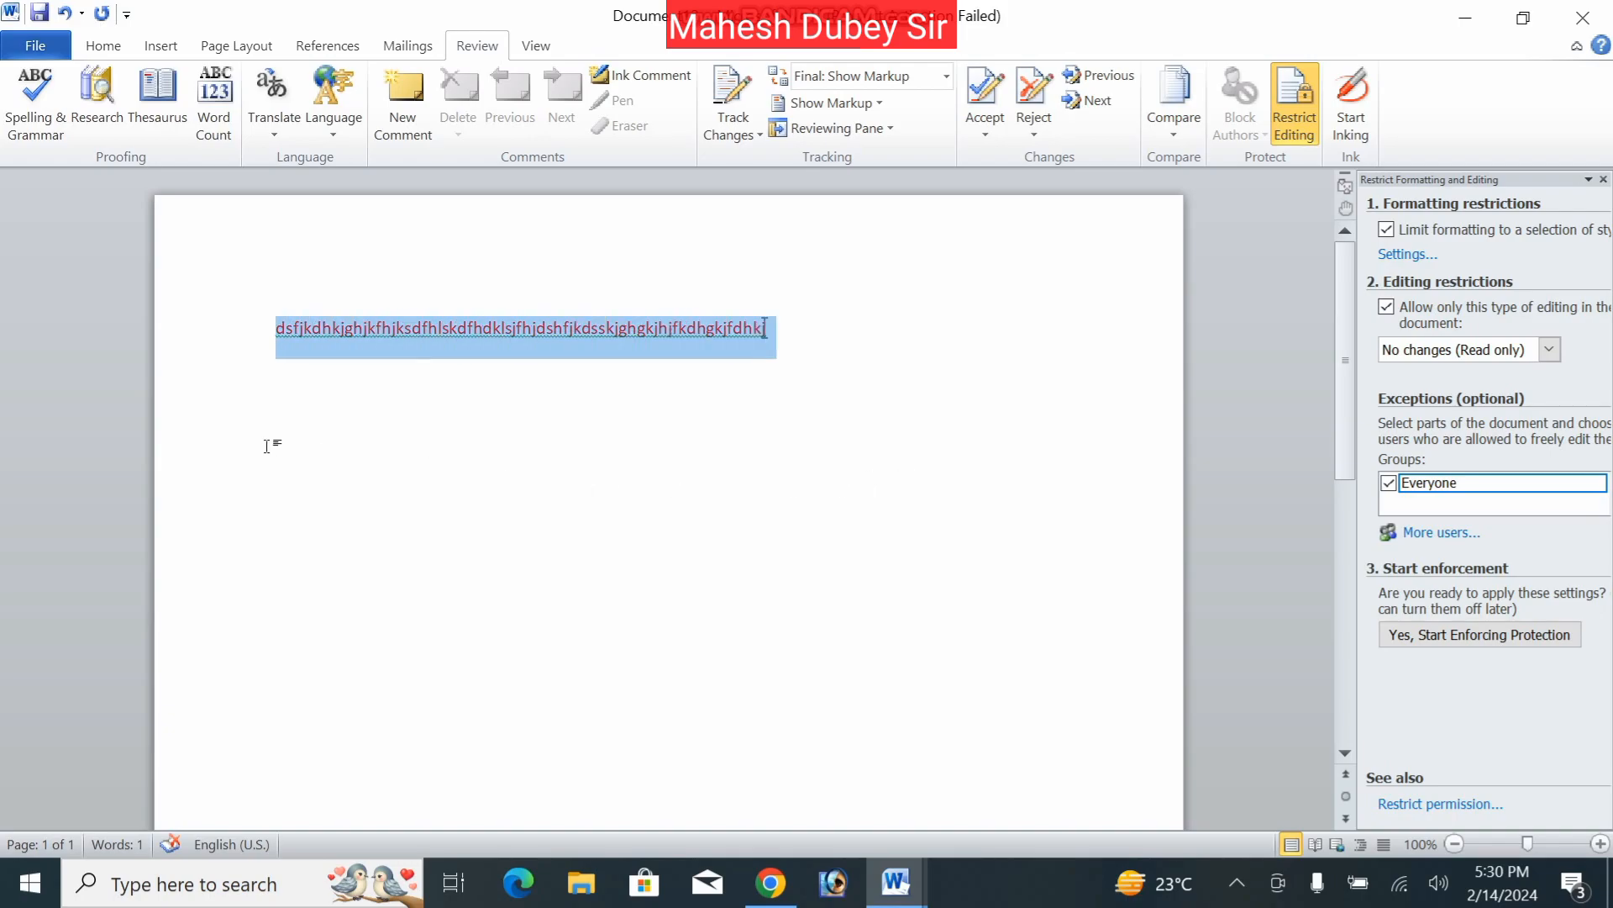
{"action": "type", "text": "jhk"}
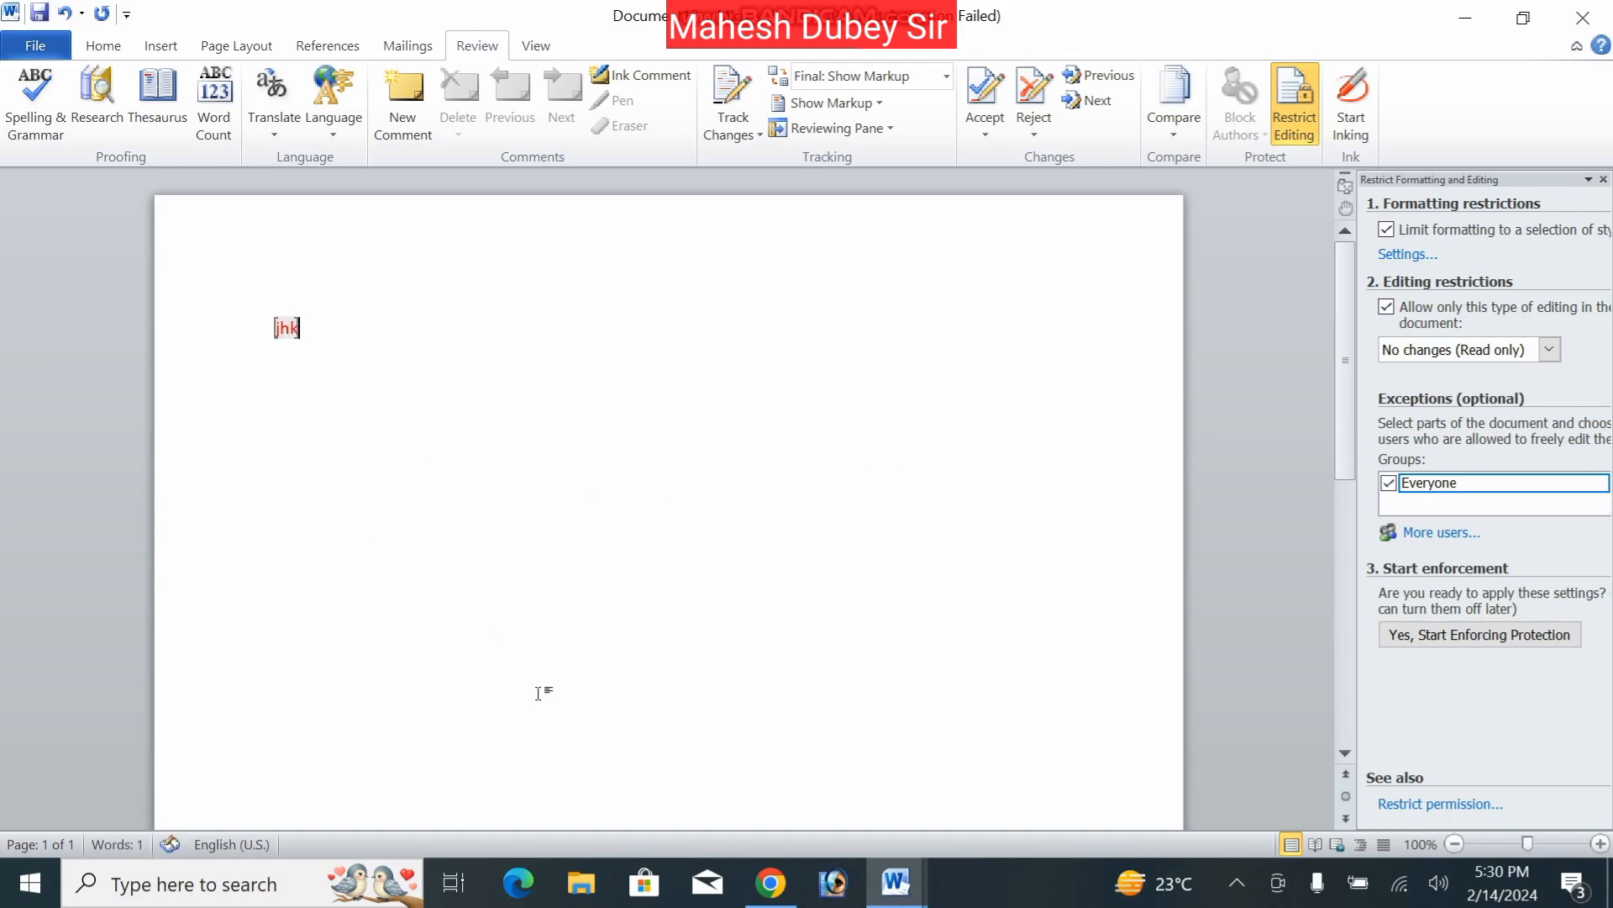
- Reselect No changes (Read only) as the permitted editing type, and append "jnbnb" to the red text
{"action": "left_click", "coordinate": [1556, 348]}
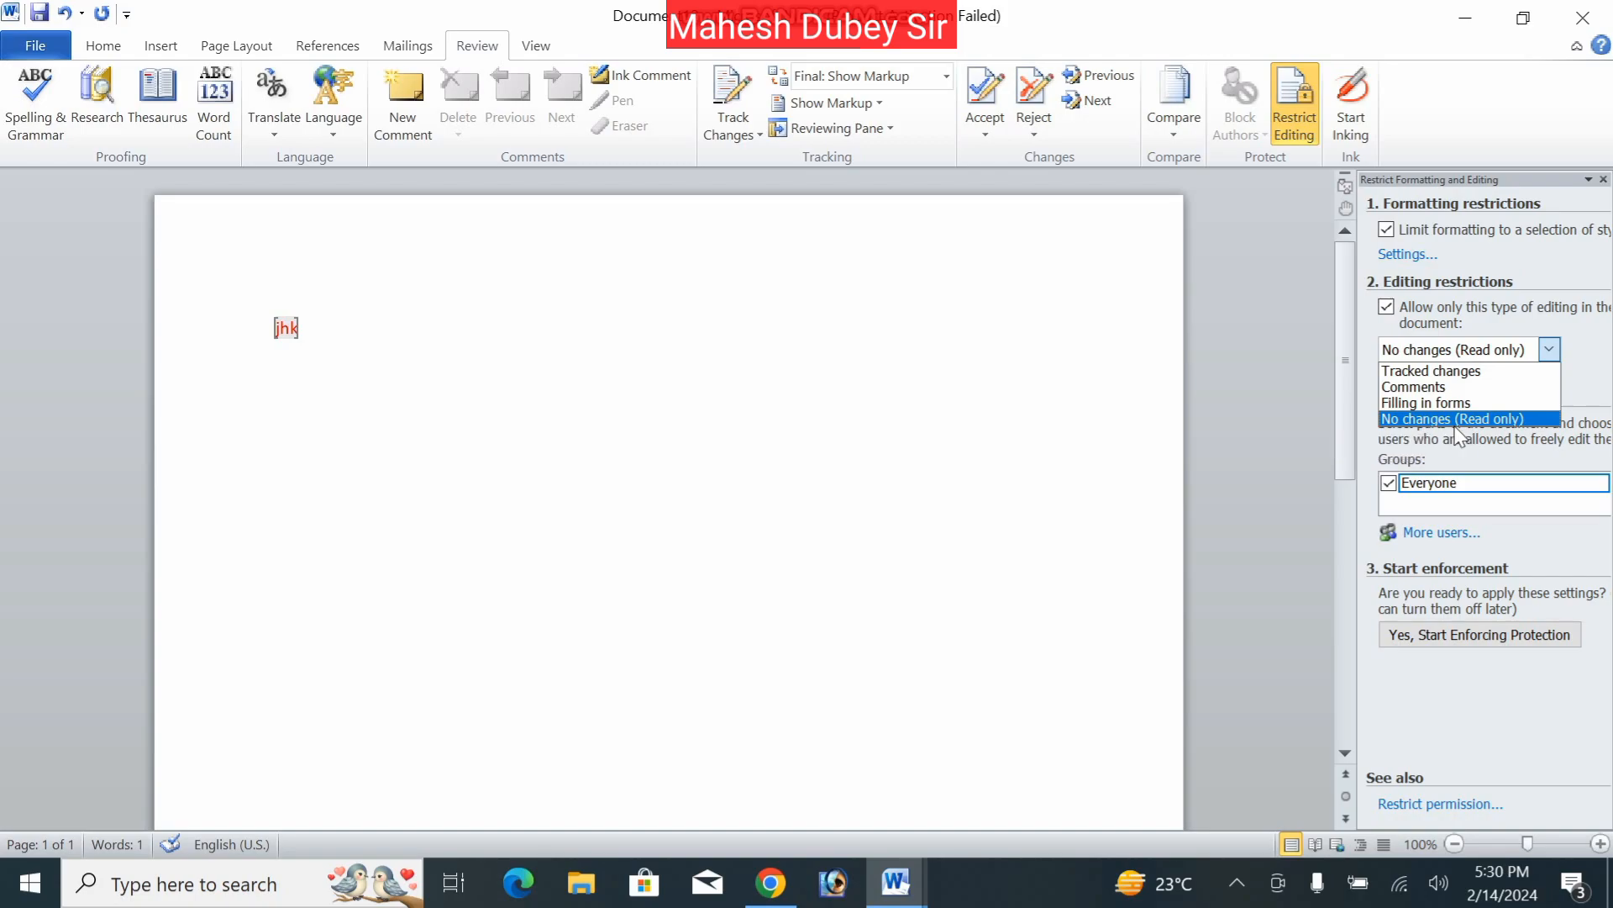
{"action": "left_click", "coordinate": [1454, 420]}
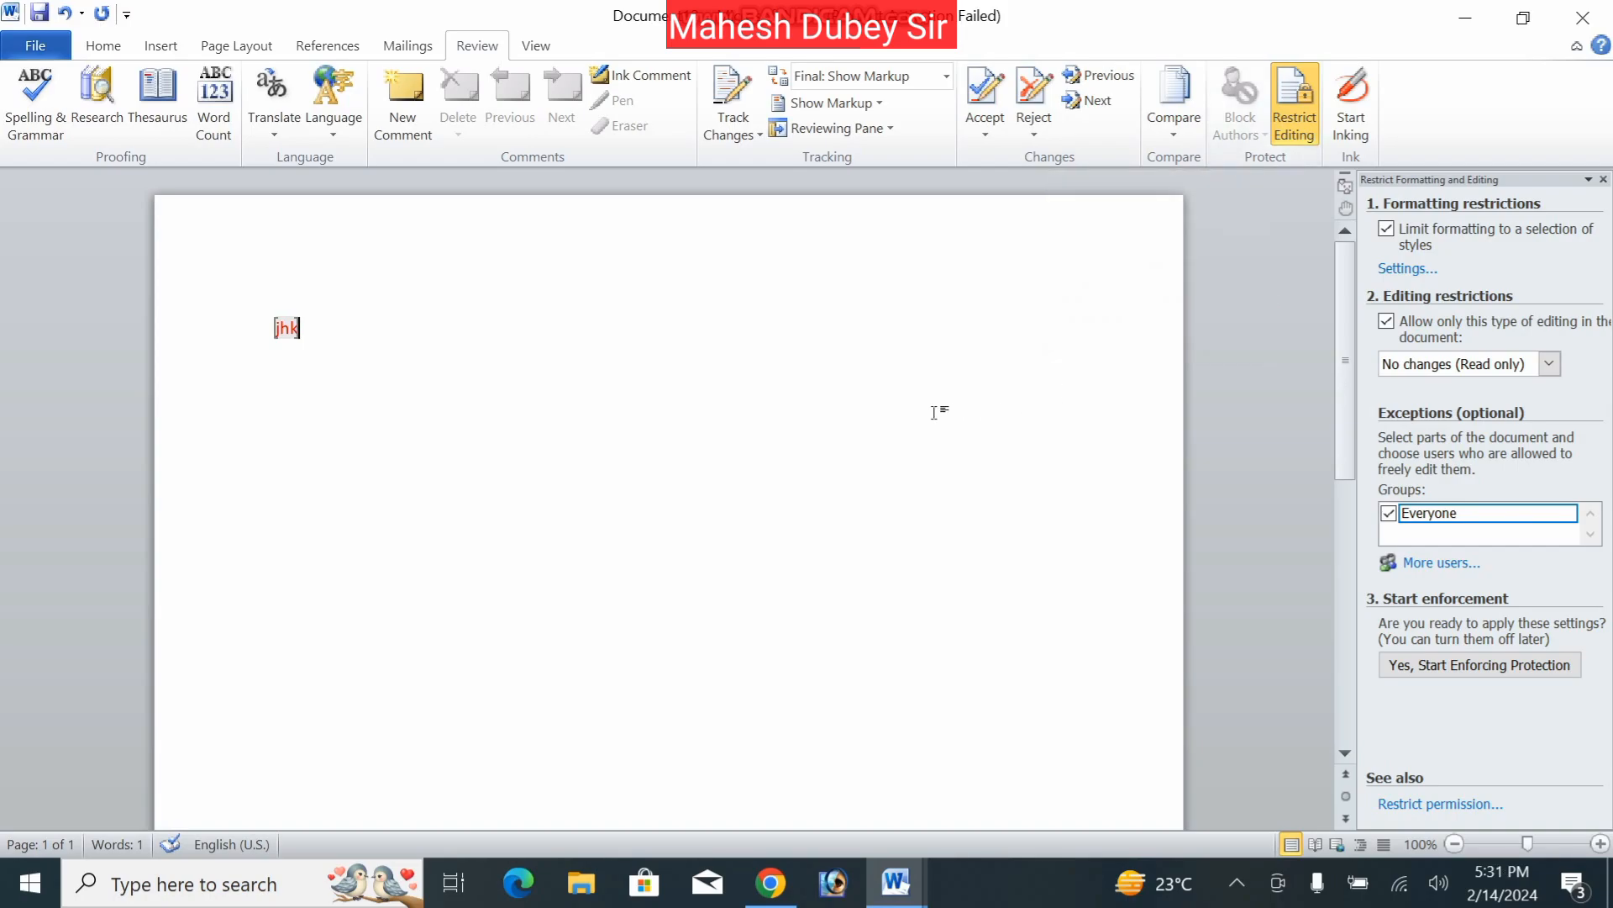
{"action": "type", "text": "jnbnb"}
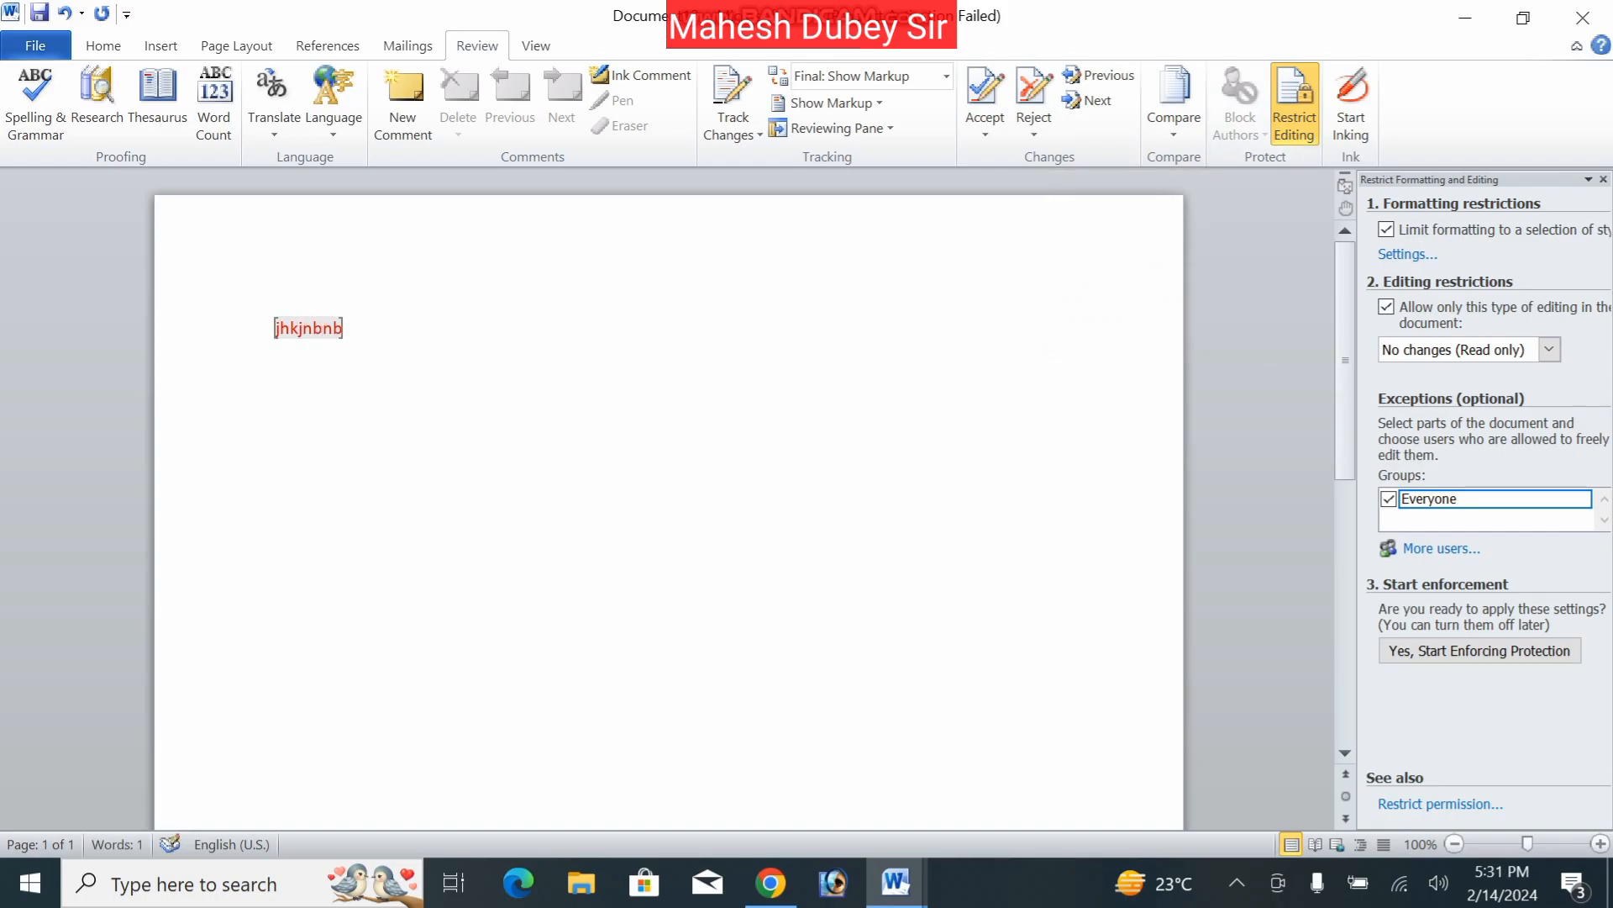
- Replace all of the document's text with "fdnngnkrjkgnjkd"
{"action": "key", "text": "ctrl+a"}
{"action": "key", "text": "BackSpace"}
{"action": "type", "text": "fdnng"}
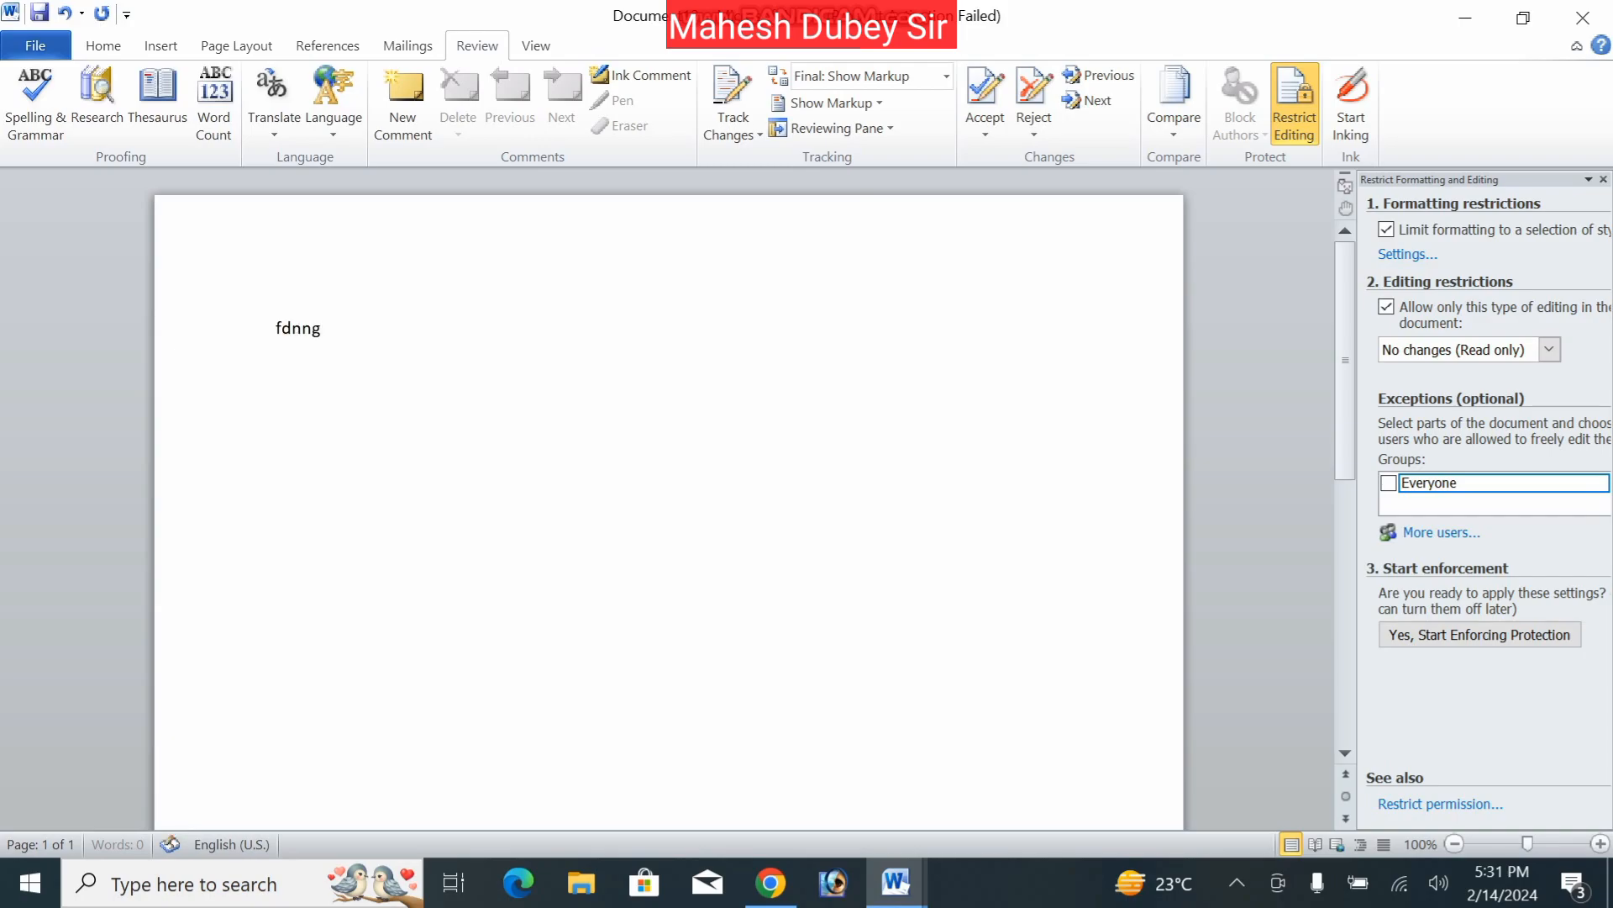
{"action": "type", "text": "nkrjkgnjkd"}
- Start inking and draw three diagonal highlighter strokes beside the text, one green, one pink and one red
{"action": "left_click", "coordinate": [1350, 105]}
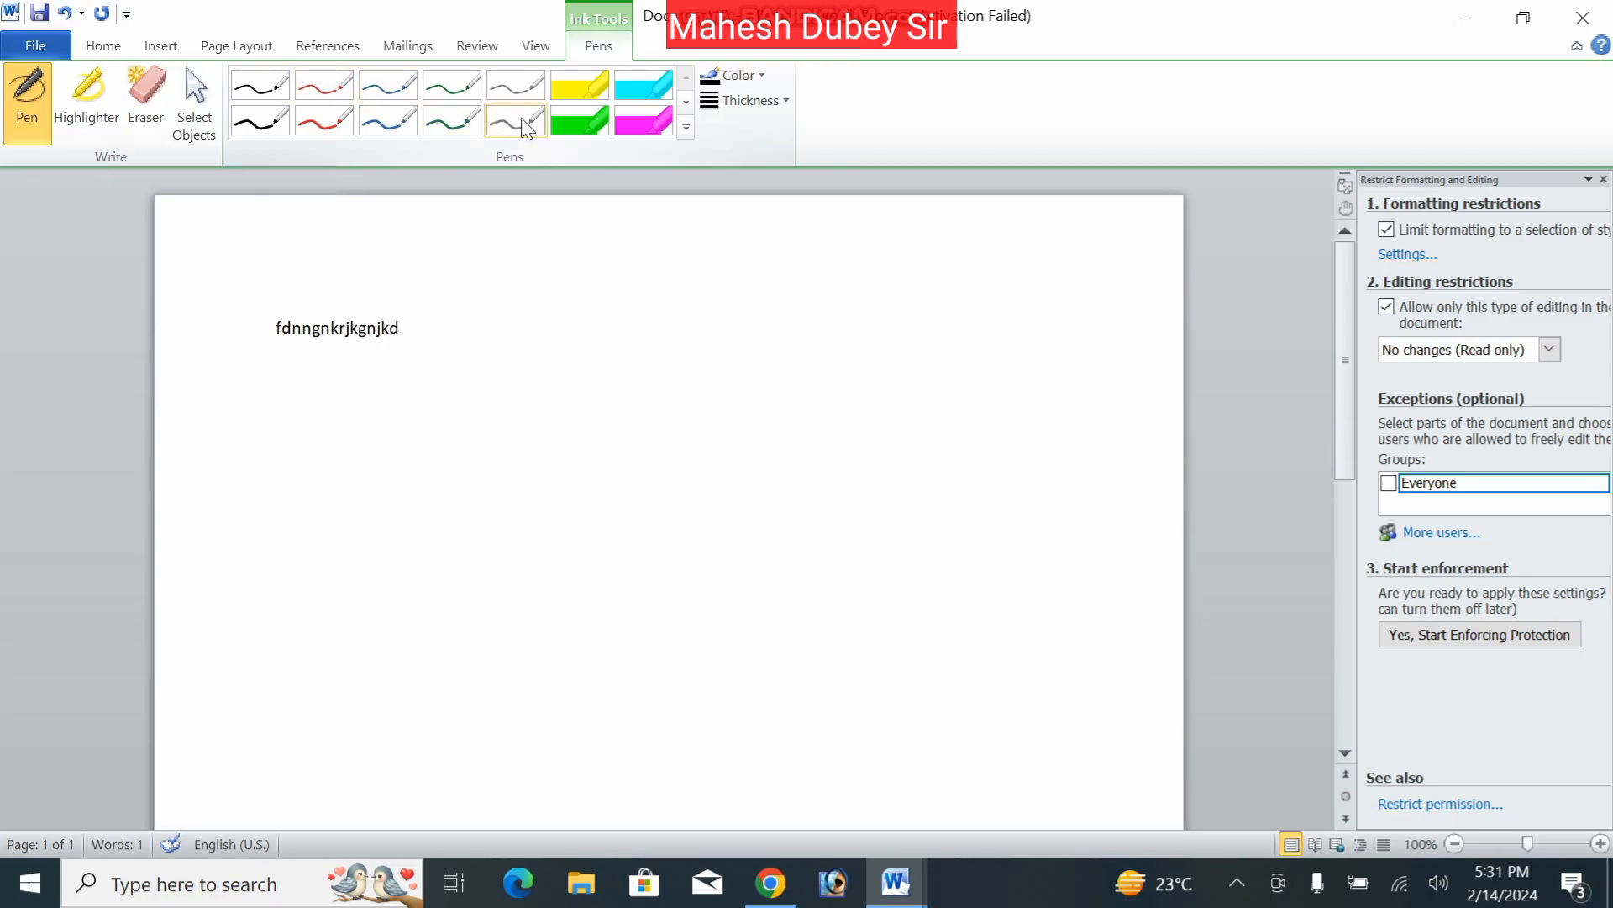
{"action": "left_click", "coordinate": [575, 128]}
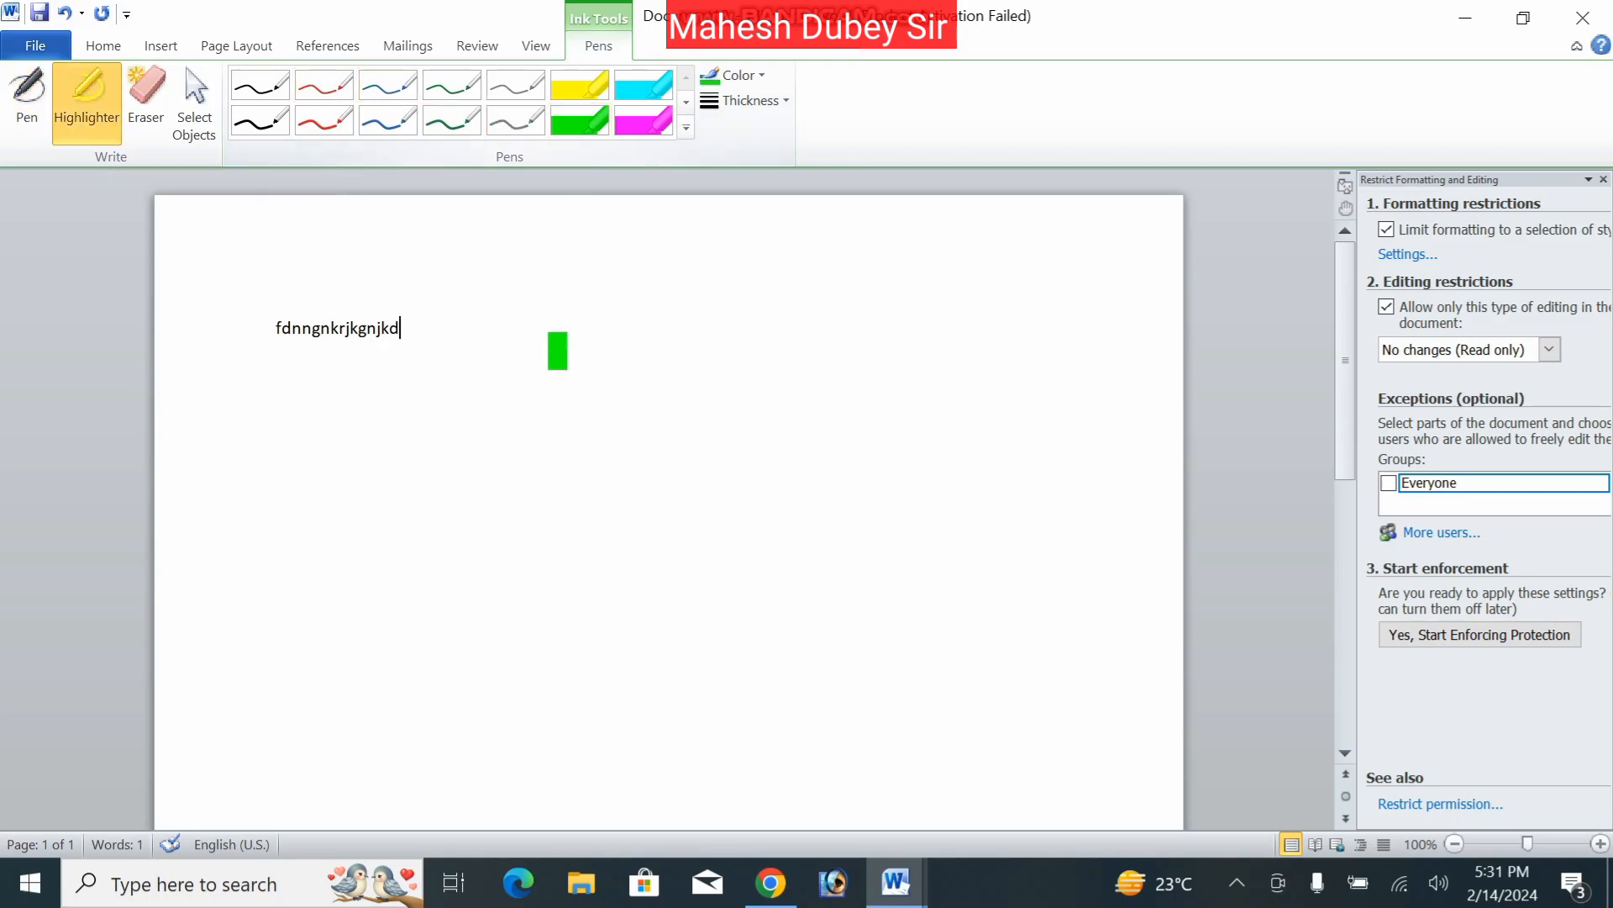
{"action": "mouse_move", "coordinate": [510, 359]}
{"action": "left_mouse_down"}
{"action": "mouse_move", "coordinate": [944, 521]}
{"action": "mouse_move", "coordinate": [1001, 562]}
{"action": "left_mouse_up"}
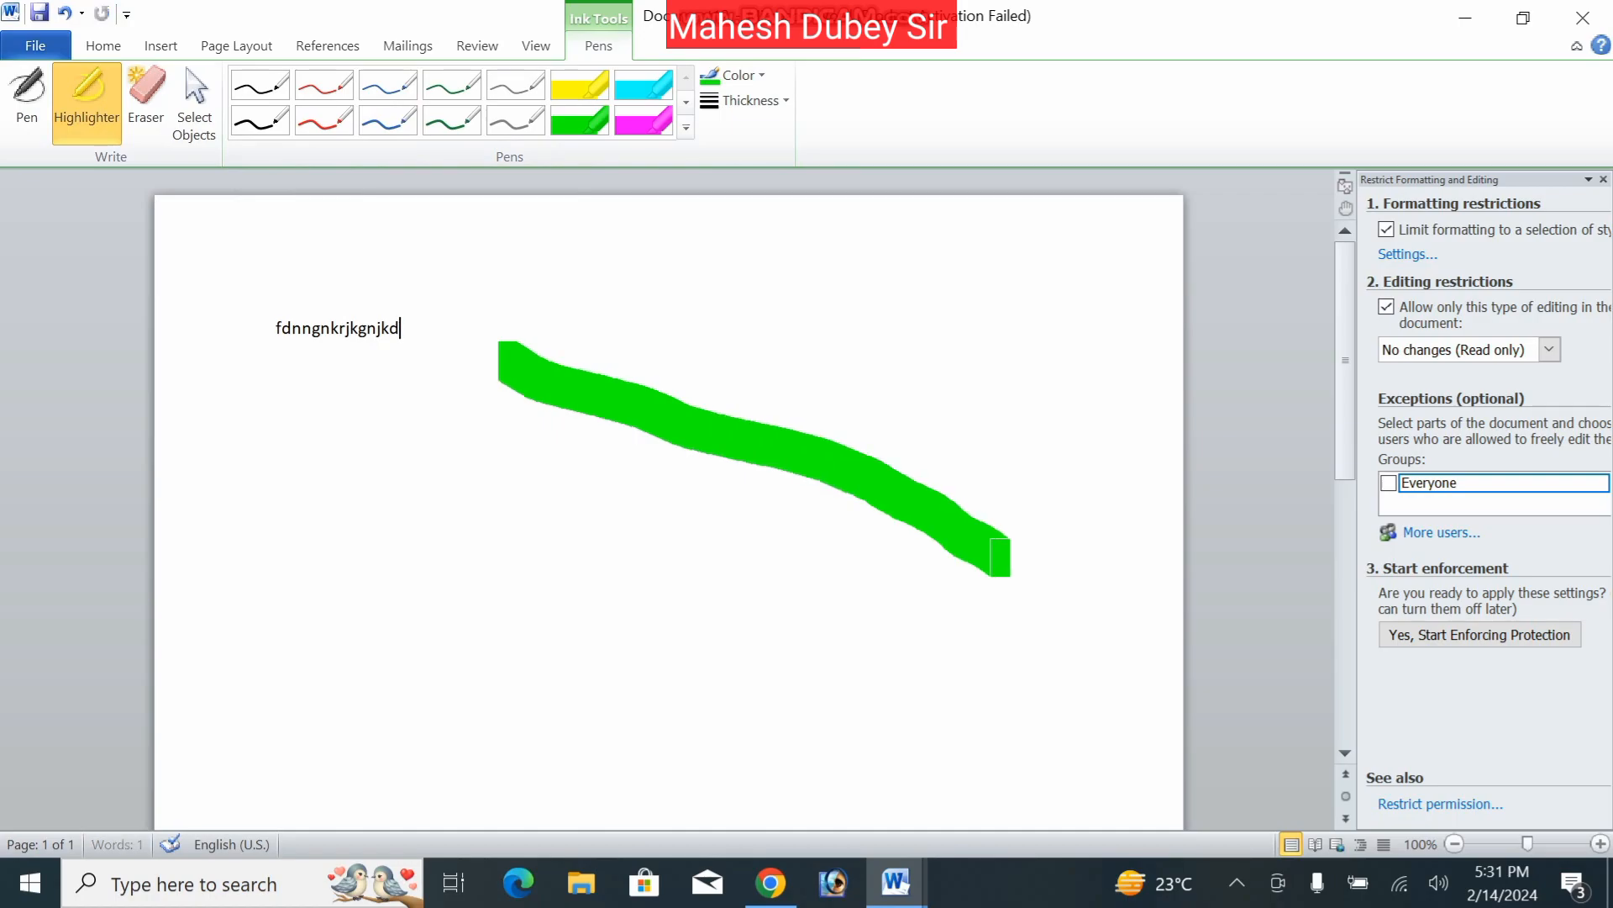
{"action": "left_click", "coordinate": [664, 128]}
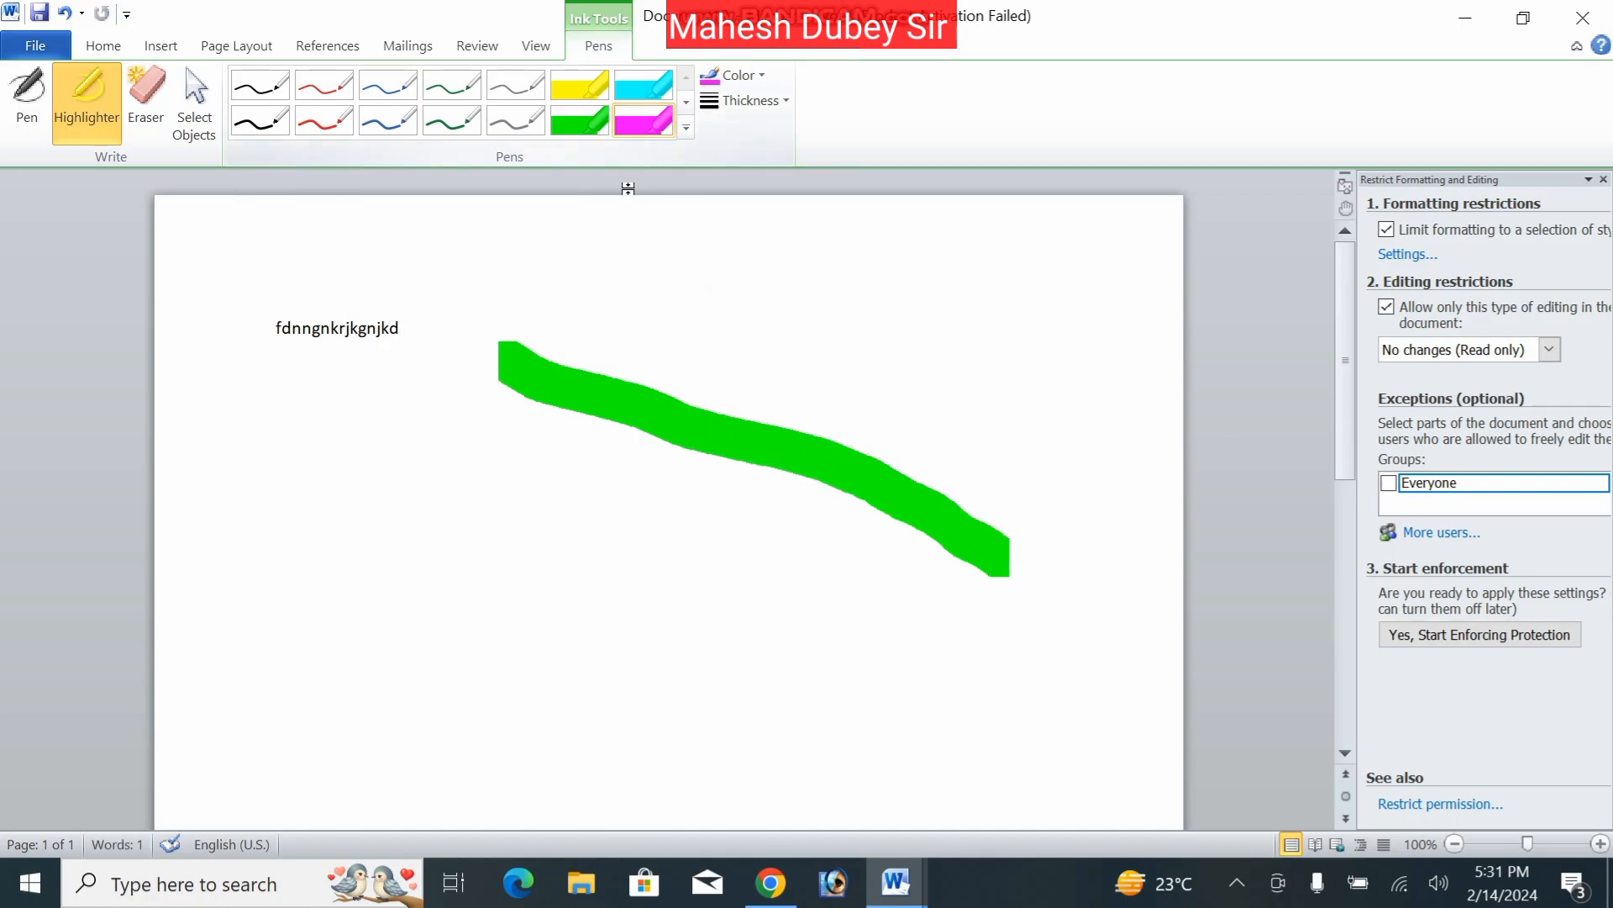
{"action": "mouse_move", "coordinate": [516, 299]}
{"action": "left_mouse_down"}
{"action": "mouse_move", "coordinate": [1022, 414]}
{"action": "mouse_move", "coordinate": [1084, 504]}
{"action": "left_mouse_up"}
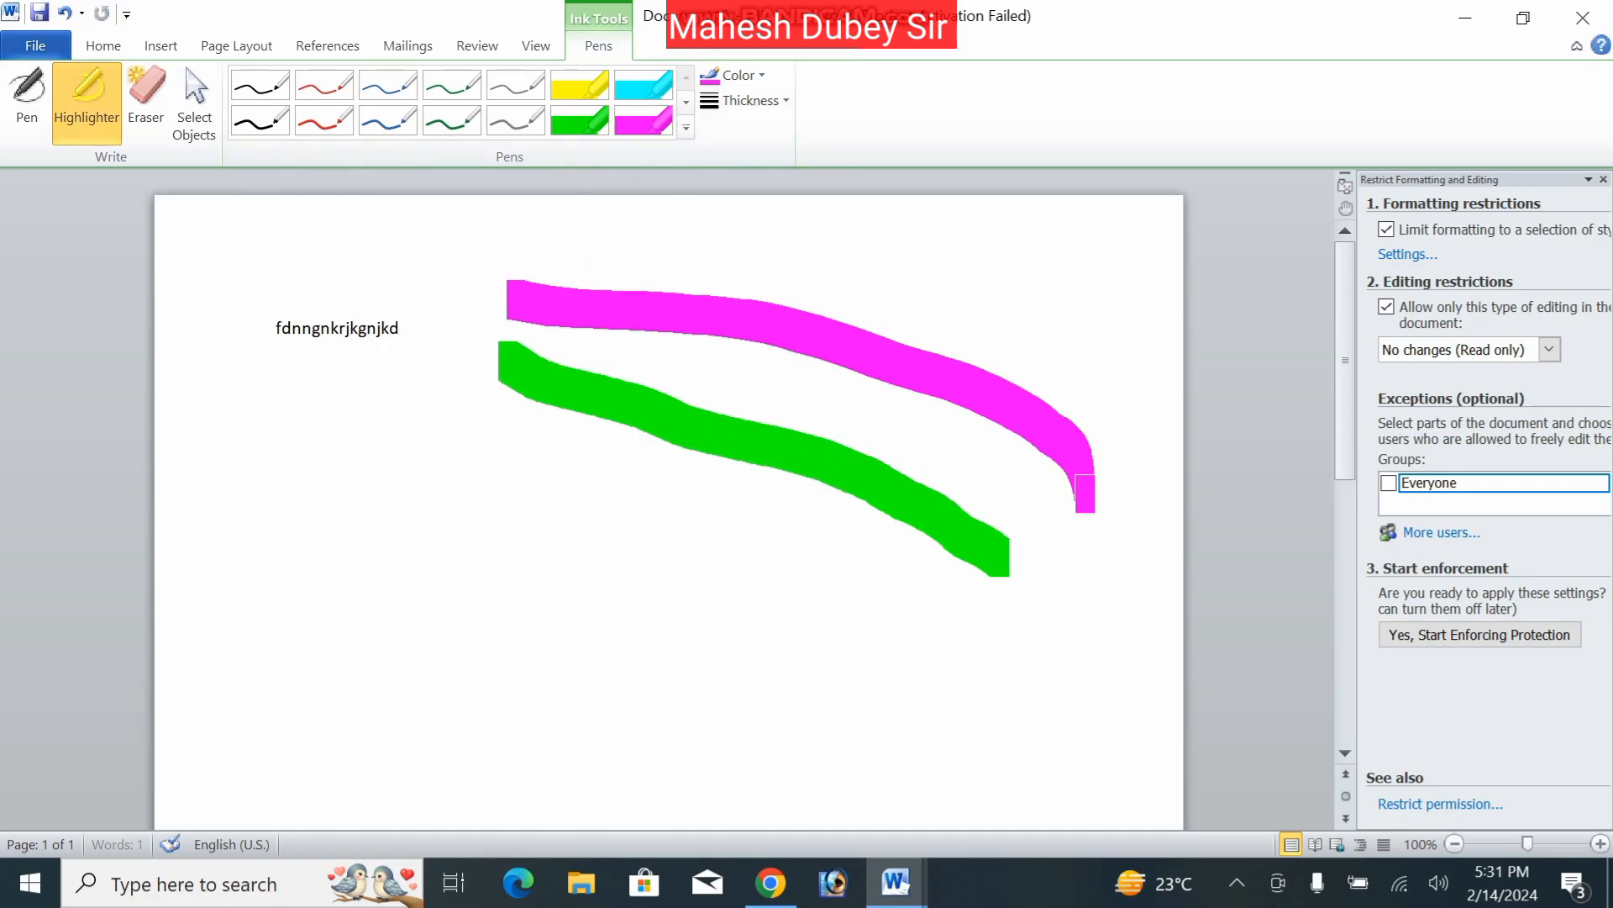
{"action": "left_click", "coordinate": [727, 77]}
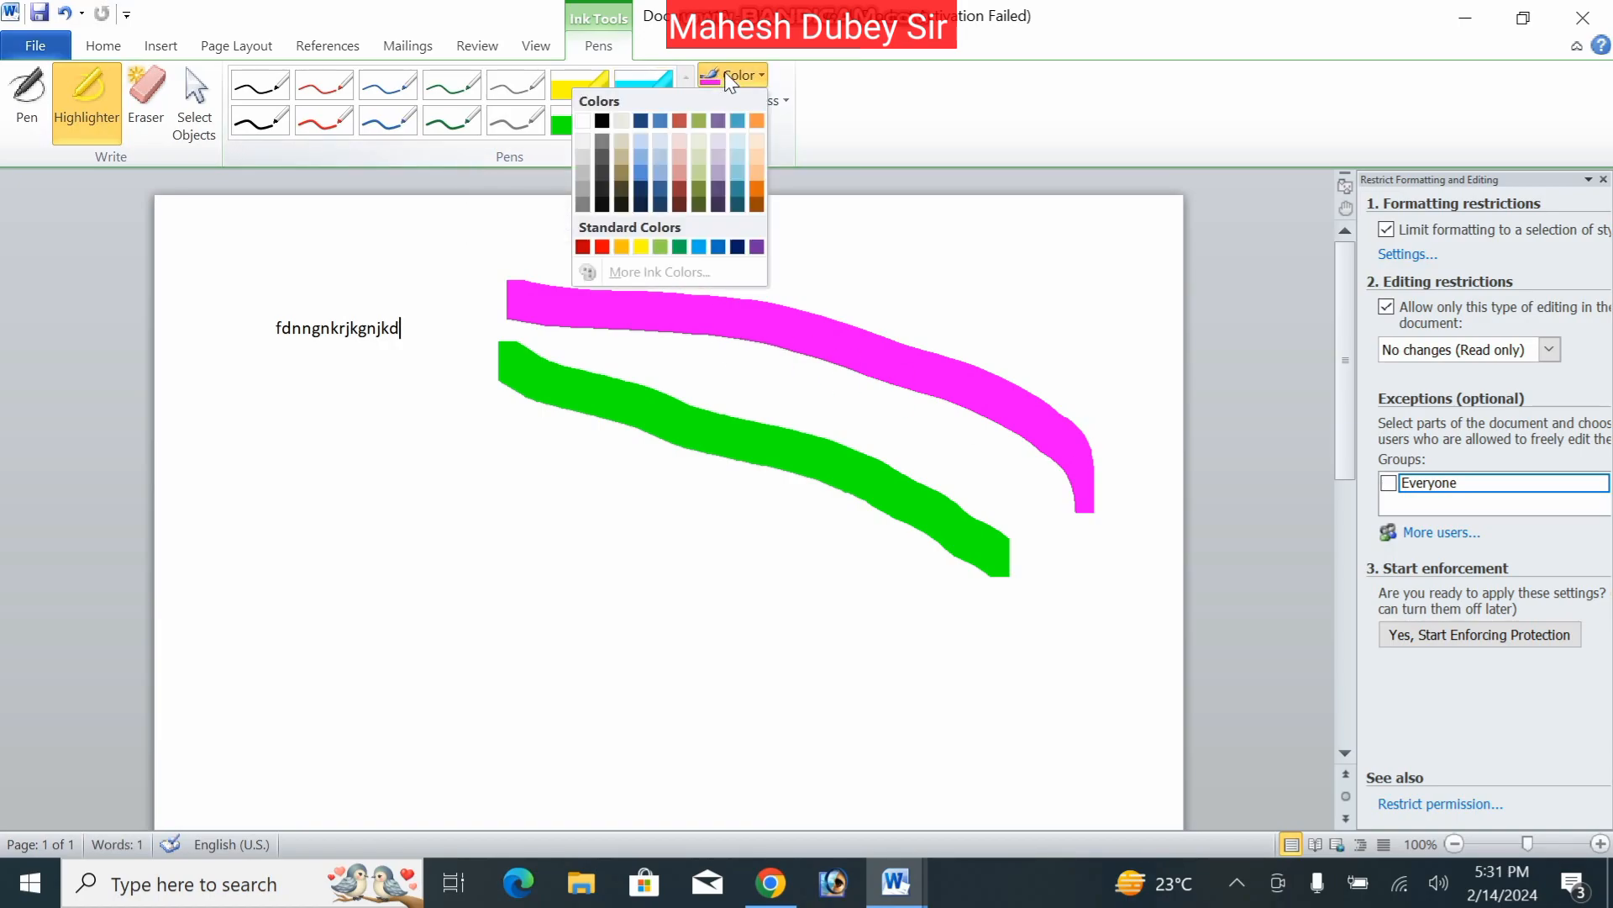
{"action": "left_click", "coordinate": [601, 246]}
{"action": "left_click_drag", "start_coordinate": [454, 447], "coordinate": [930, 672]}
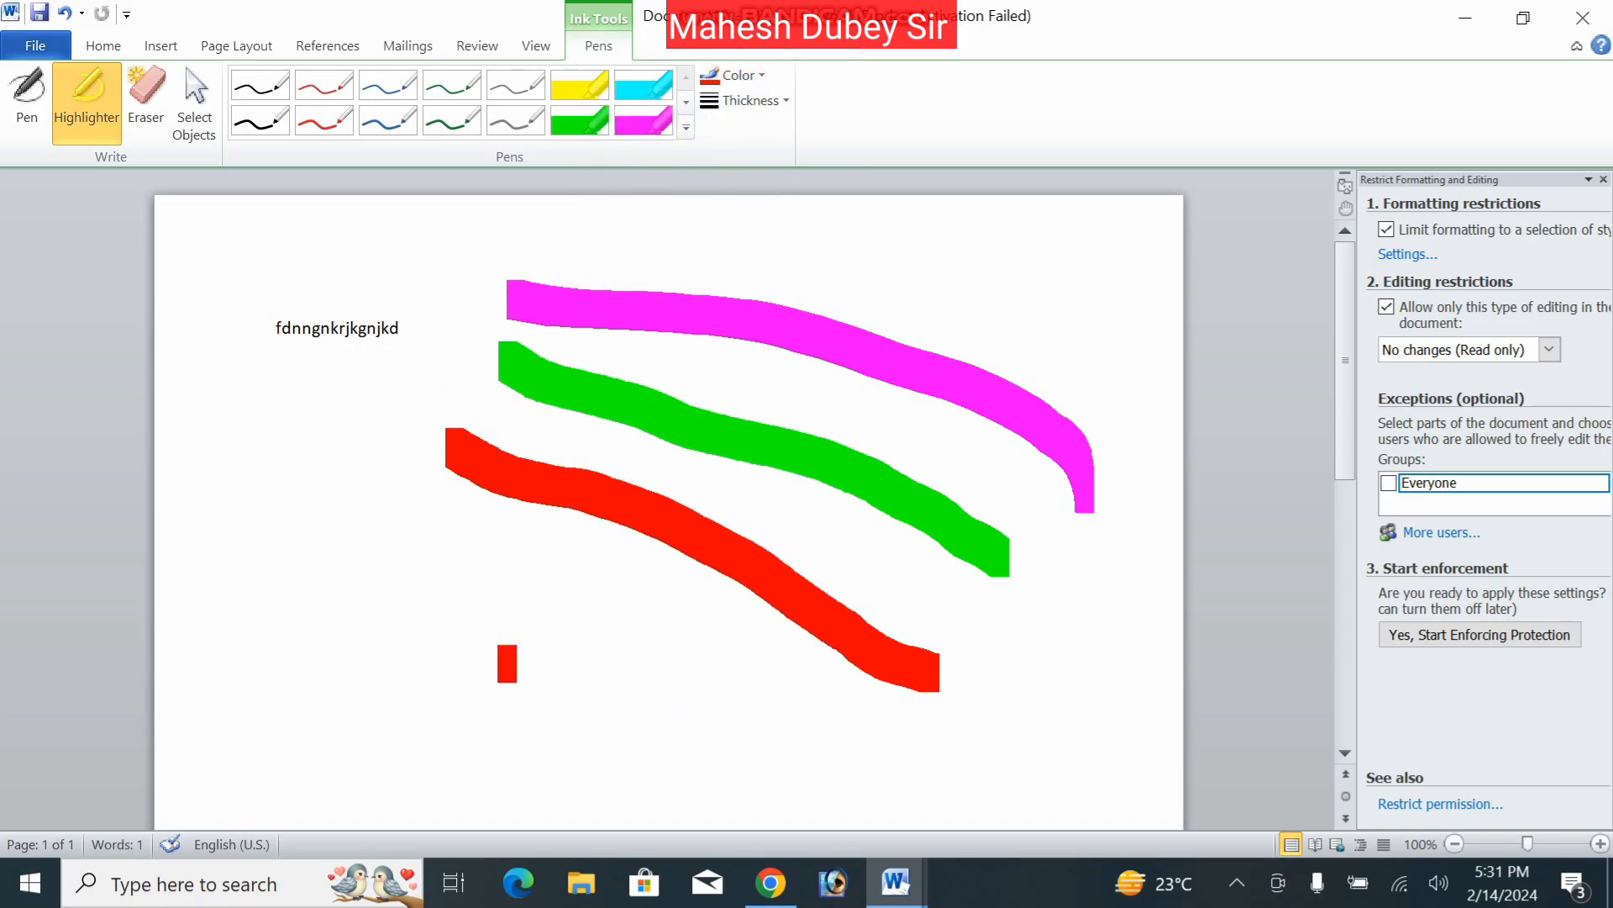
- Draw a long wavy black pen line below the text and a diagonal one across the ends of the highlighter strokes
{"action": "left_click", "coordinate": [28, 101]}
{"action": "mouse_move", "coordinate": [347, 561]}
{"action": "left_mouse_down"}
{"action": "mouse_move", "coordinate": [370, 399]}
{"action": "mouse_move", "coordinate": [426, 557]}
{"action": "mouse_move", "coordinate": [512, 680]}
{"action": "mouse_move", "coordinate": [632, 645]}
{"action": "mouse_move", "coordinate": [718, 674]}
{"action": "mouse_move", "coordinate": [784, 668]}
{"action": "mouse_move", "coordinate": [849, 622]}
{"action": "left_mouse_up"}
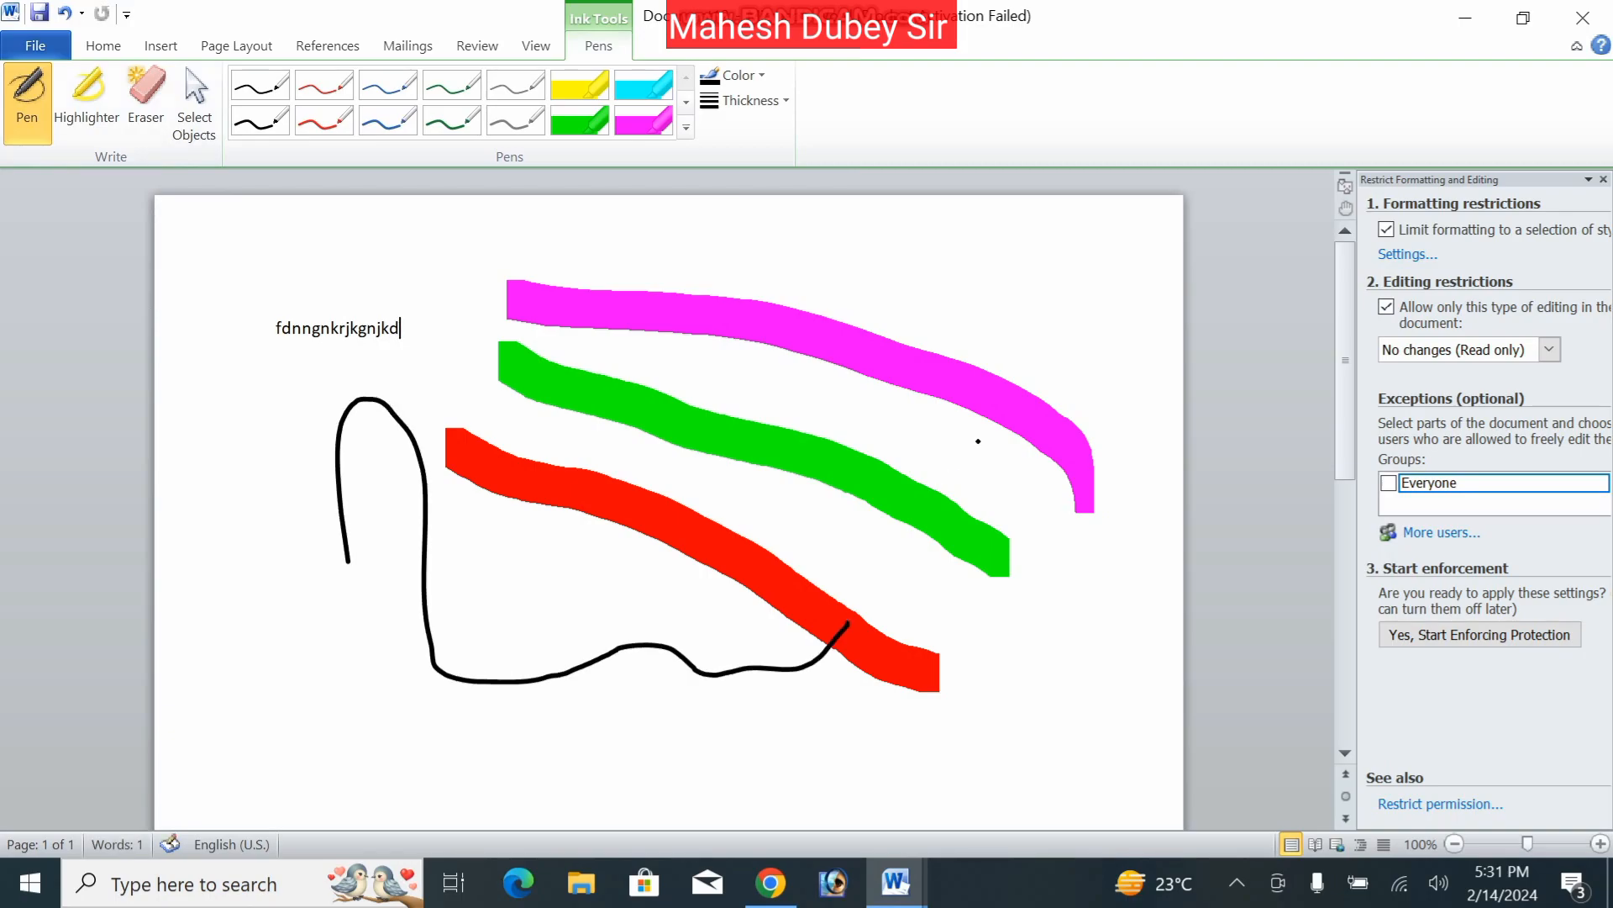
{"action": "mouse_move", "coordinate": [1108, 342]}
{"action": "left_mouse_down"}
{"action": "mouse_move", "coordinate": [1090, 411]}
{"action": "mouse_move", "coordinate": [896, 725]}
{"action": "left_mouse_up"}
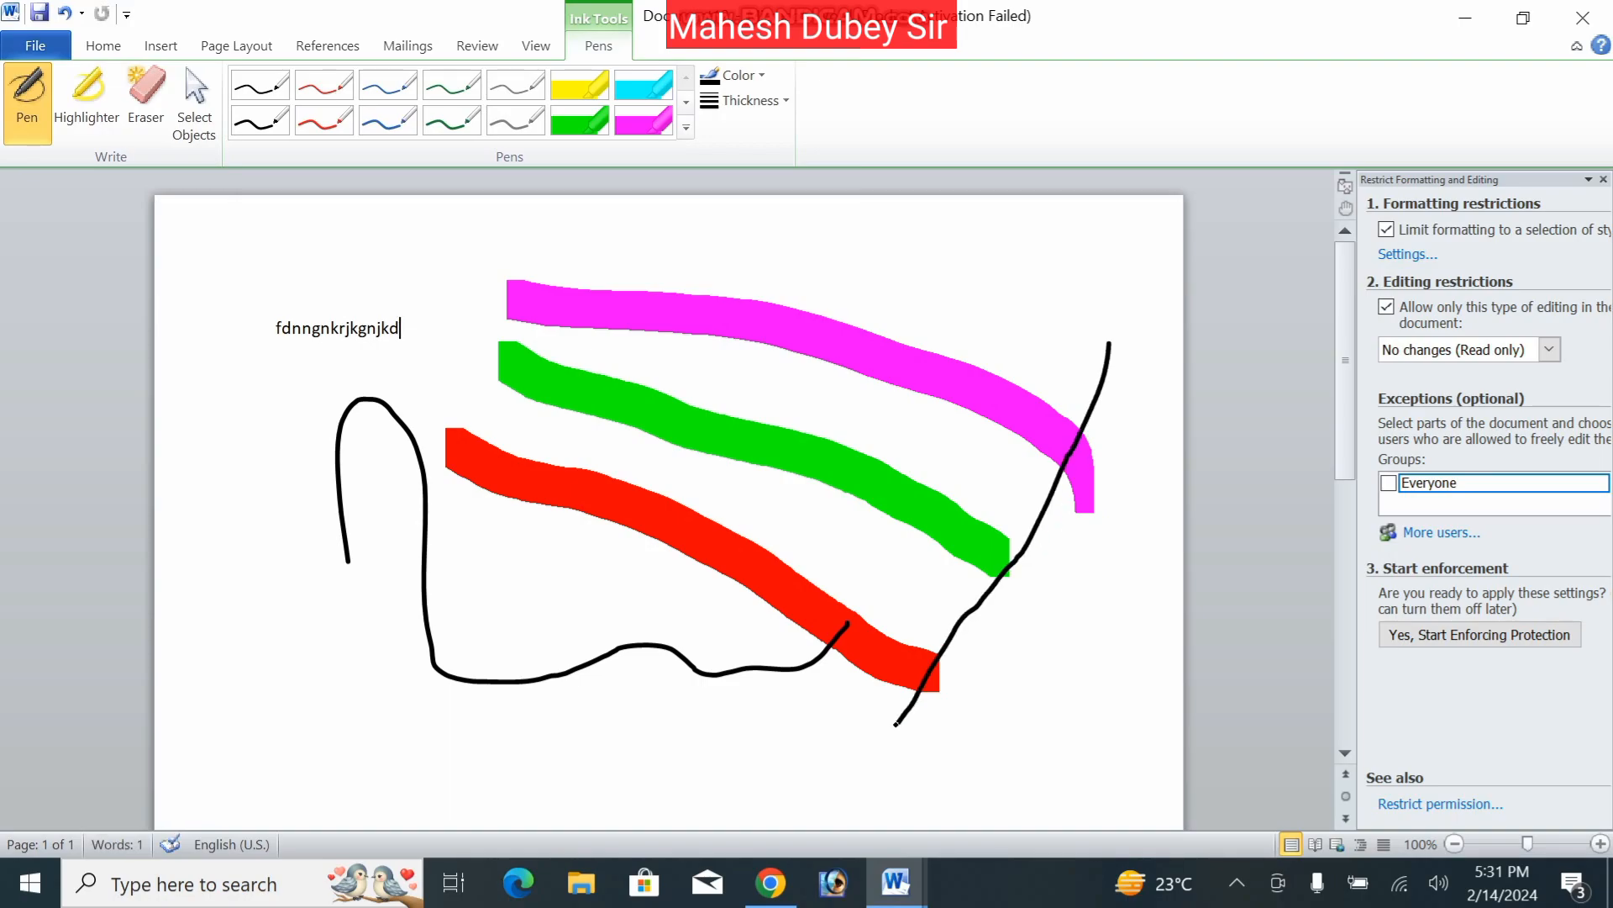
- Erase all the black pen lines and the green, red and pink highlighter strokes from the page
{"action": "left_click", "coordinate": [154, 107]}
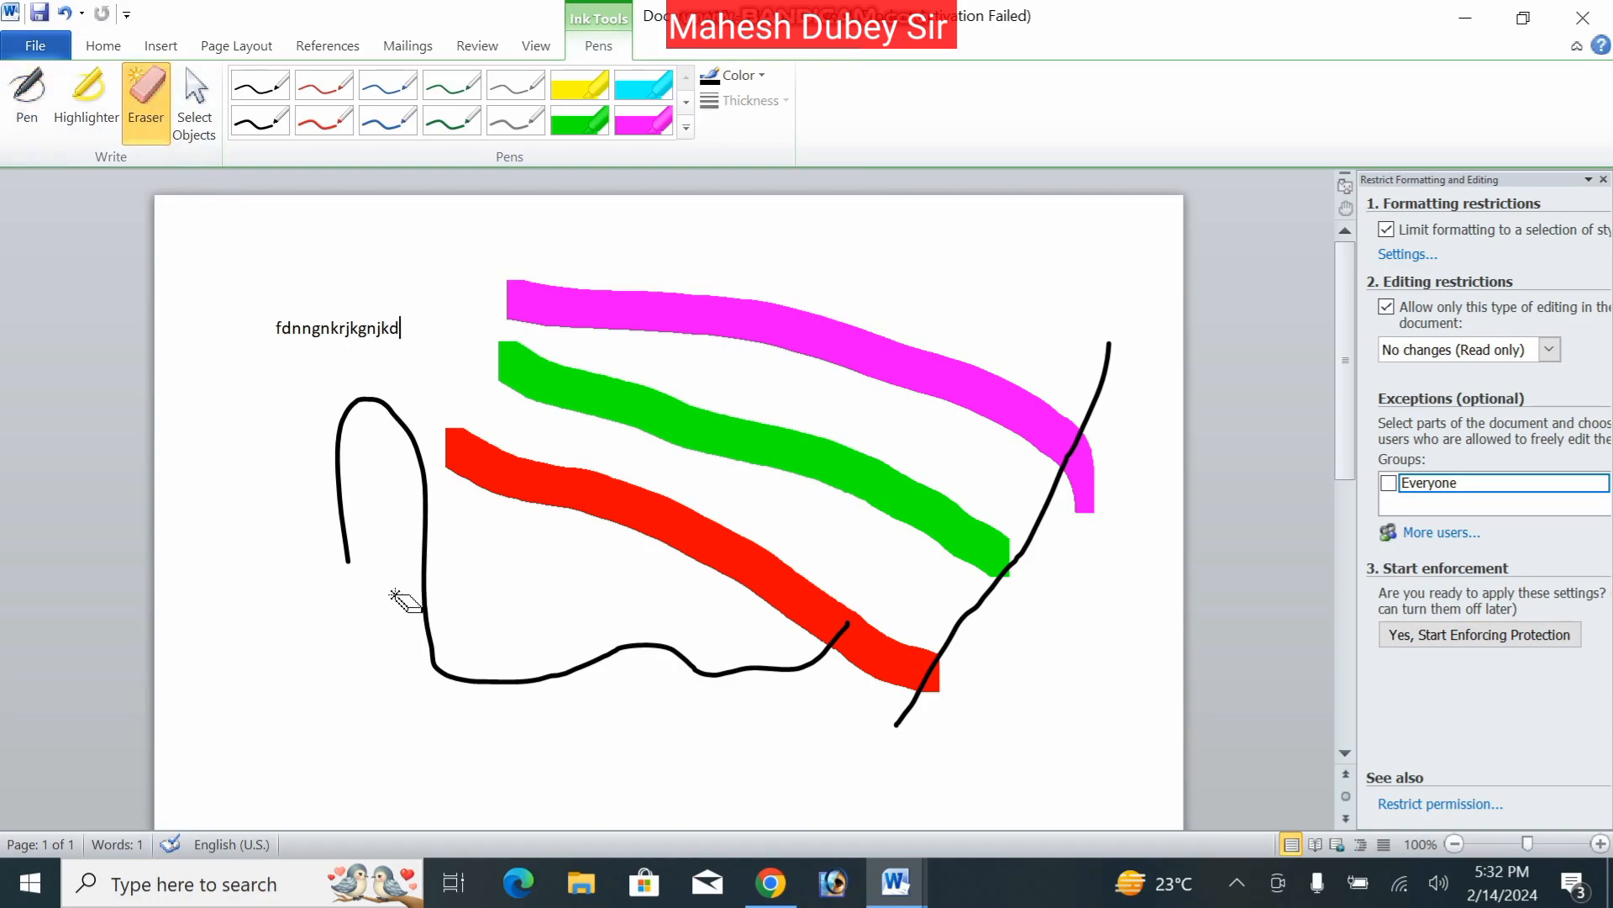
{"action": "left_click", "coordinate": [343, 547]}
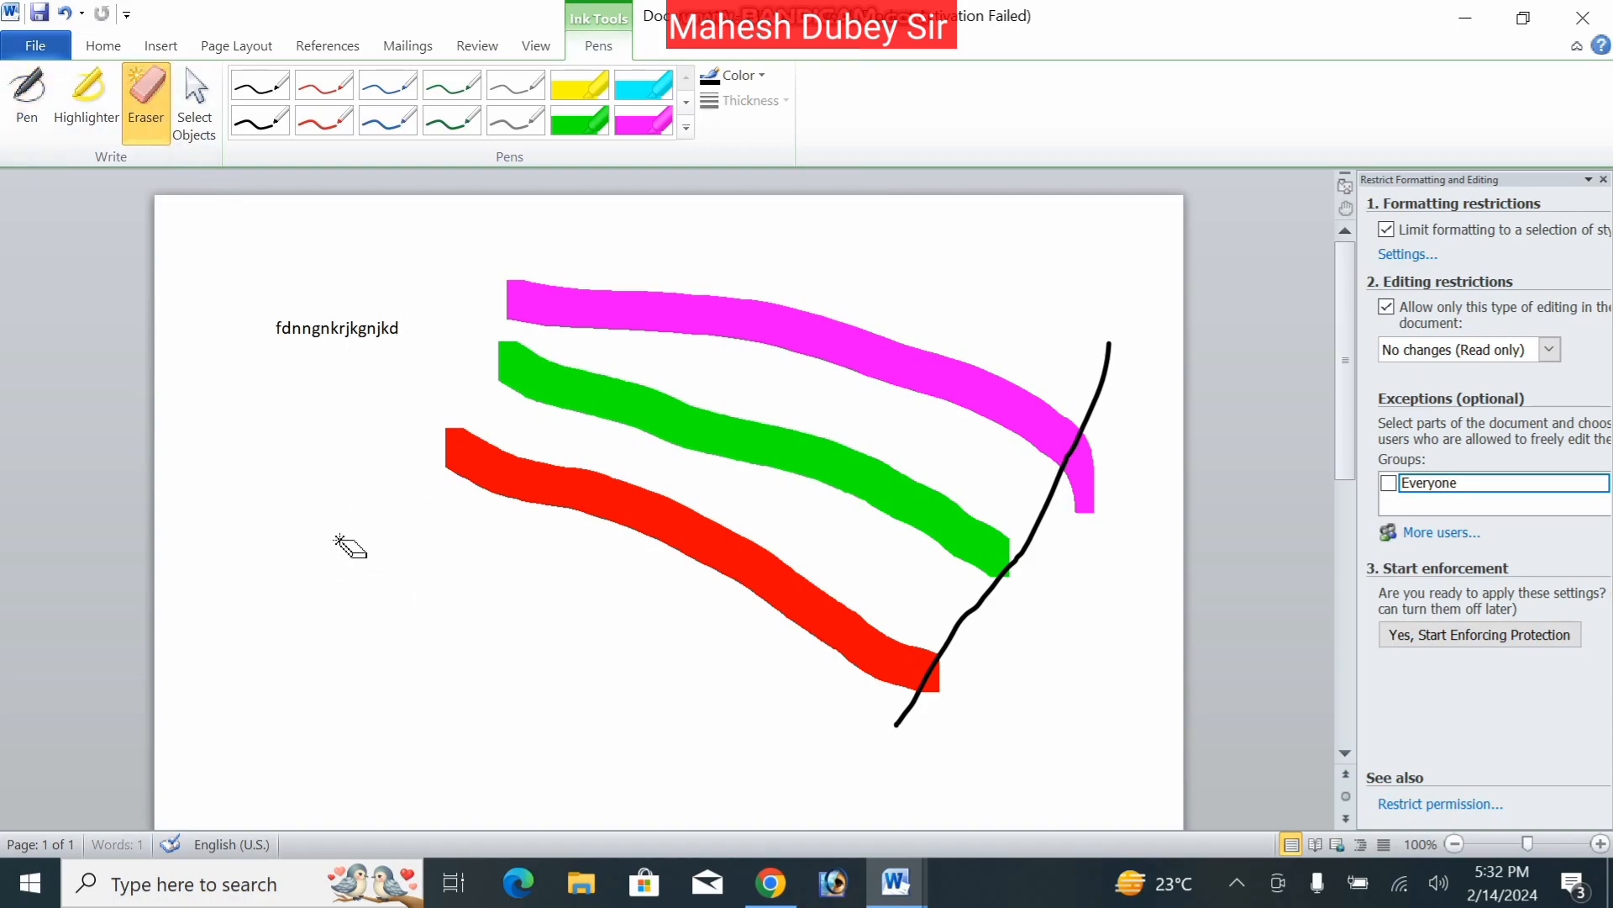
{"action": "left_click", "coordinate": [1004, 586]}
{"action": "left_click", "coordinate": [975, 538]}
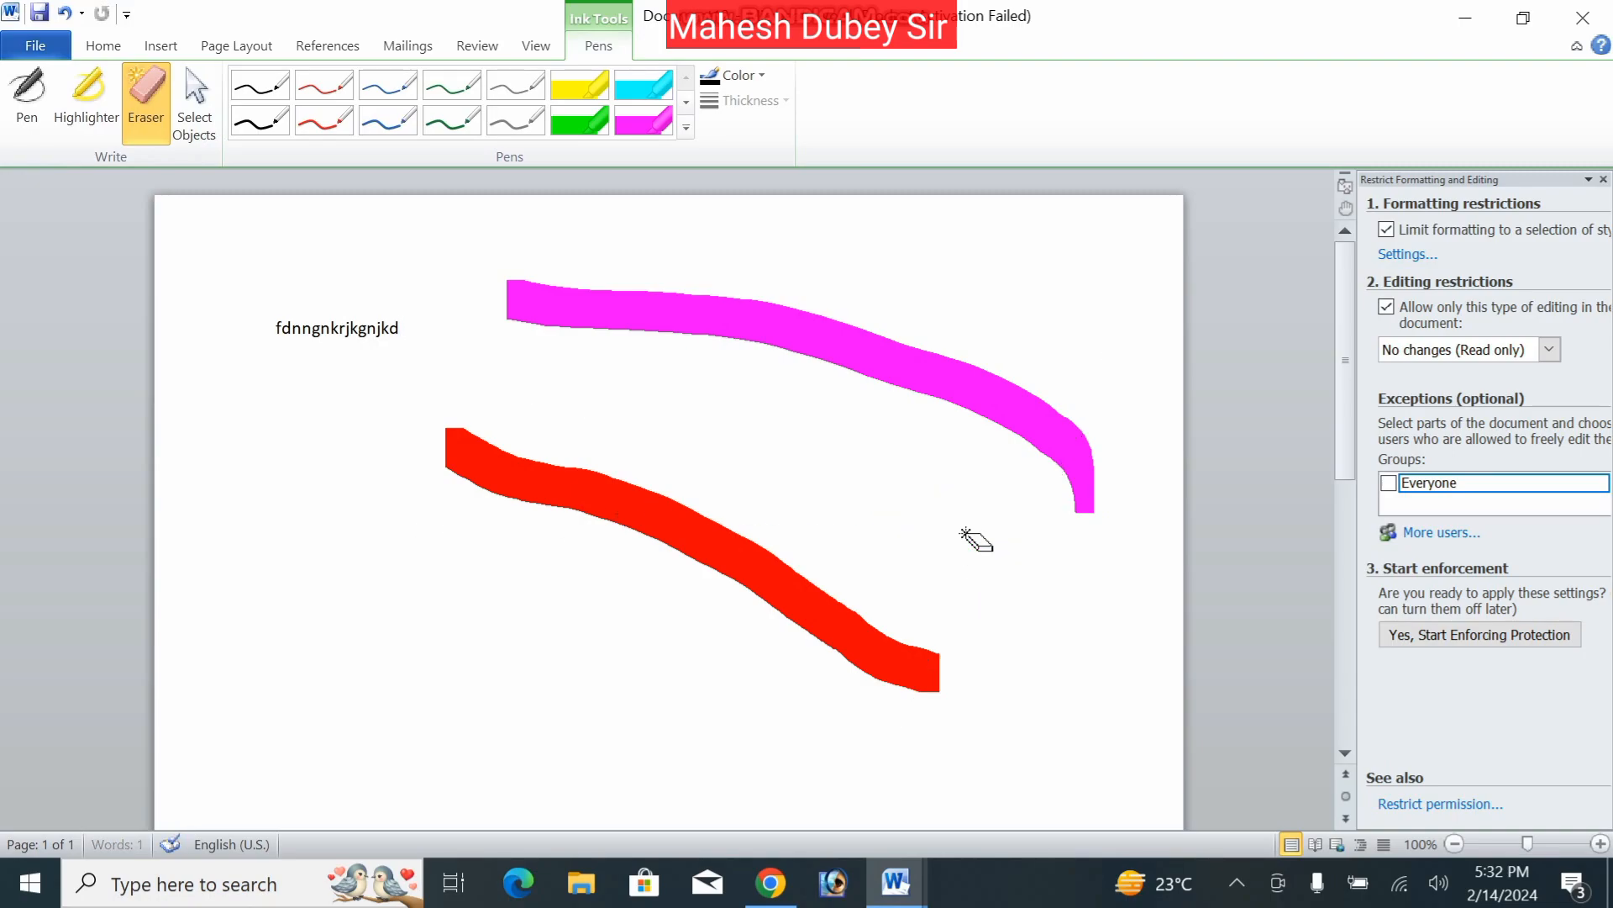
{"action": "left_click", "coordinate": [811, 607]}
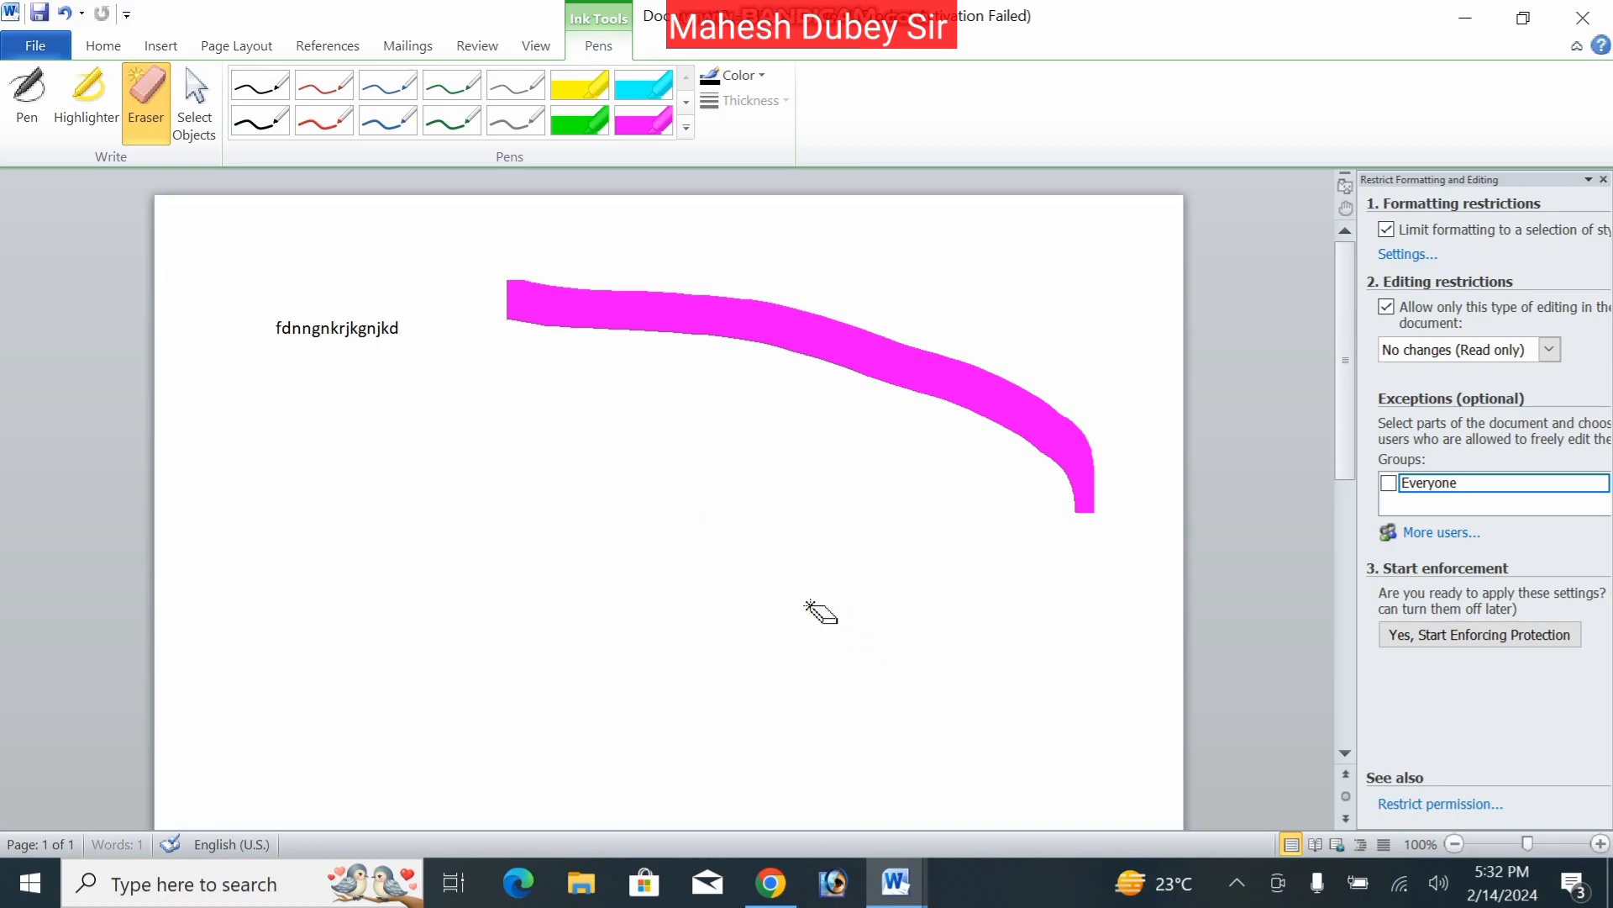
{"action": "left_click", "coordinate": [926, 370]}
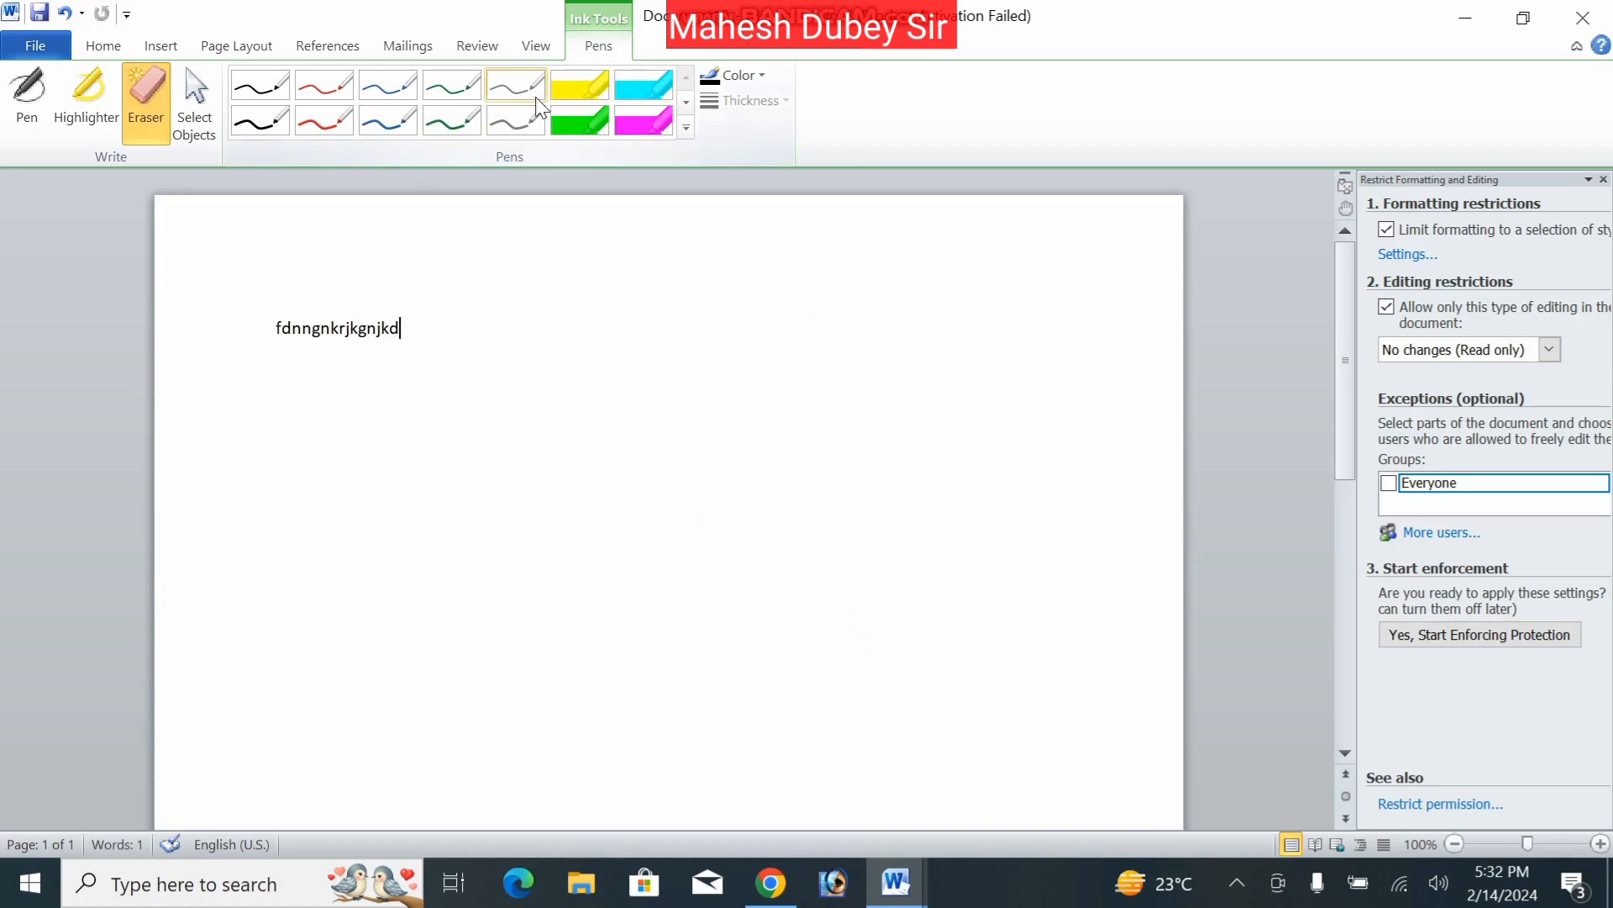
- Draw a freehand curve with a thick red pen, and a looping one in yellow across it
{"action": "left_click", "coordinate": [688, 103]}
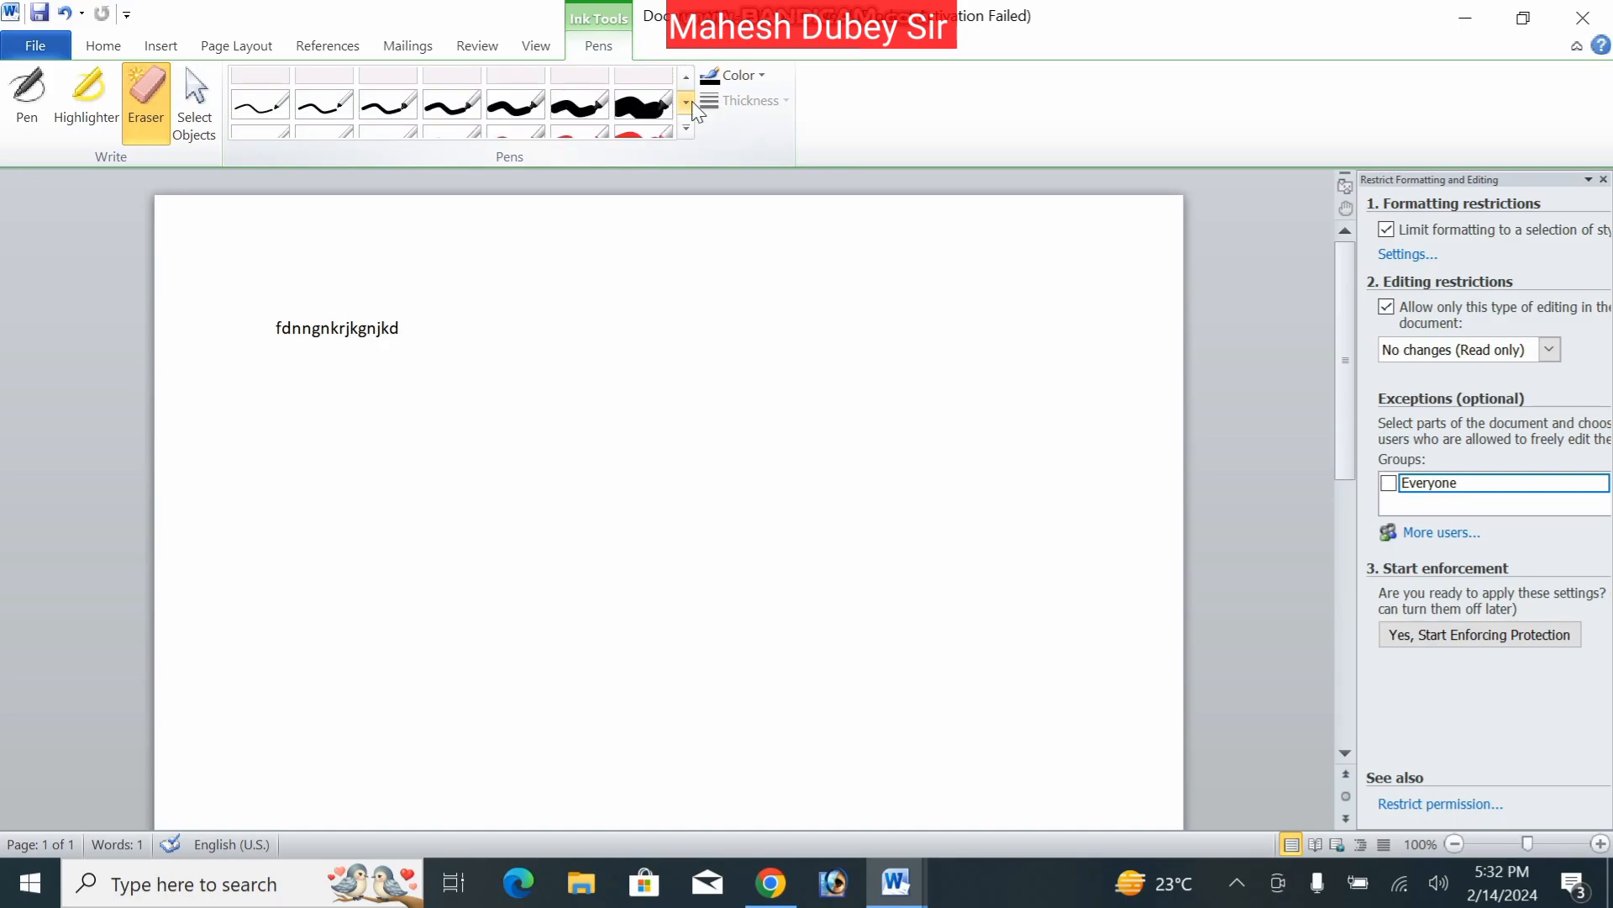
{"action": "left_click", "coordinate": [585, 97]}
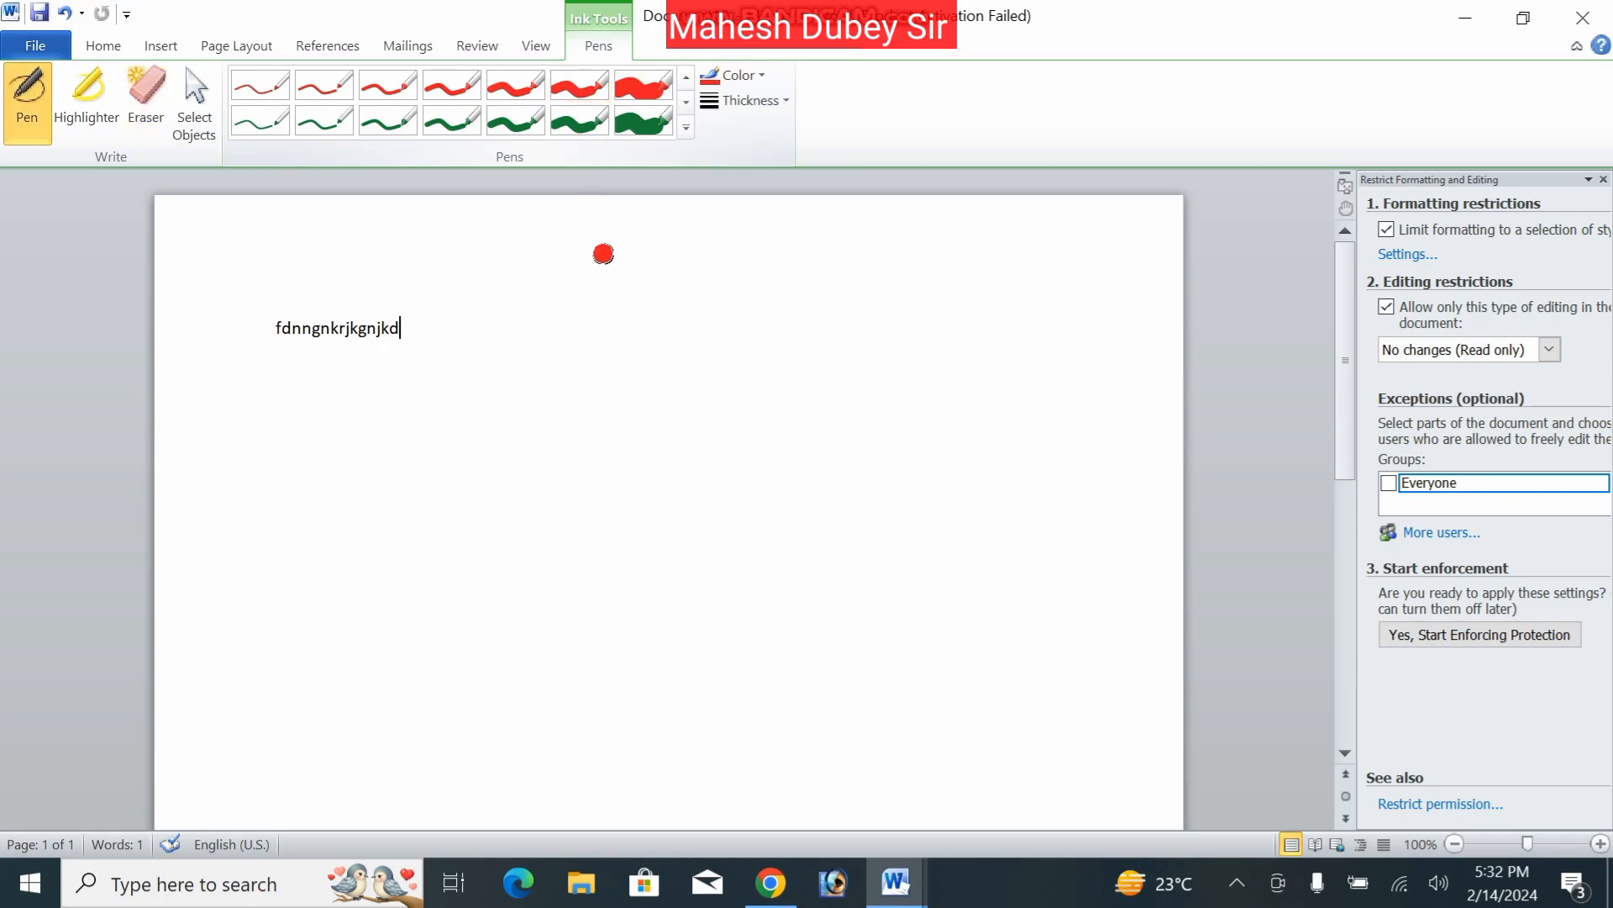
{"action": "mouse_move", "coordinate": [508, 459]}
{"action": "left_mouse_down"}
{"action": "mouse_move", "coordinate": [695, 334]}
{"action": "mouse_move", "coordinate": [838, 677]}
{"action": "mouse_move", "coordinate": [736, 719]}
{"action": "mouse_move", "coordinate": [851, 433]}
{"action": "mouse_move", "coordinate": [992, 281]}
{"action": "mouse_move", "coordinate": [986, 496]}
{"action": "left_mouse_up"}
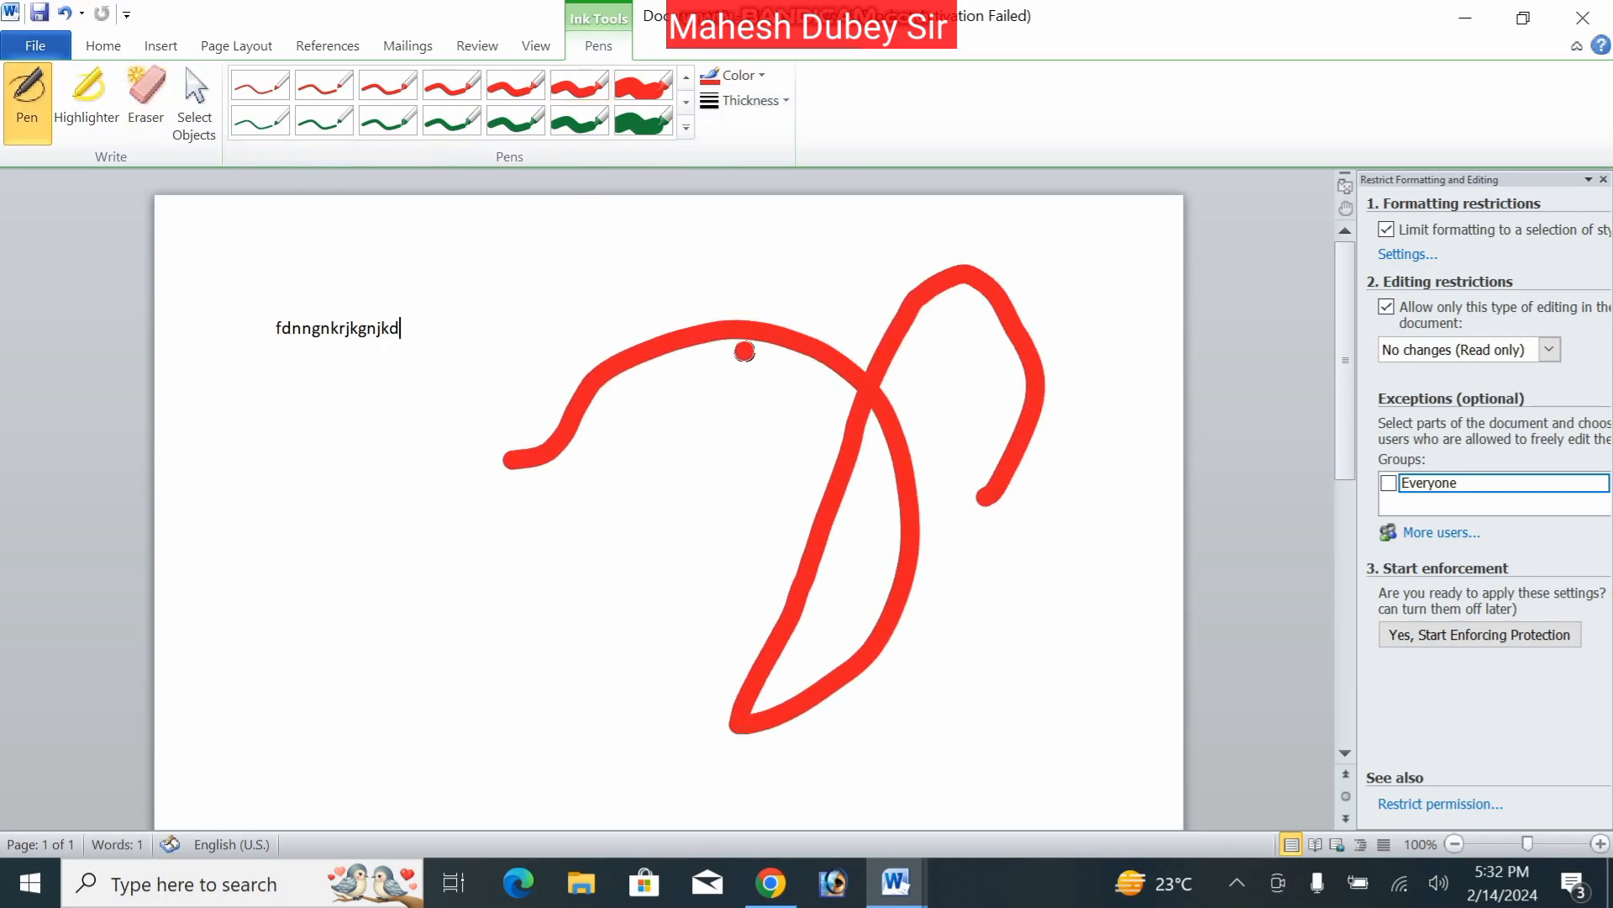
{"action": "left_click", "coordinate": [753, 77]}
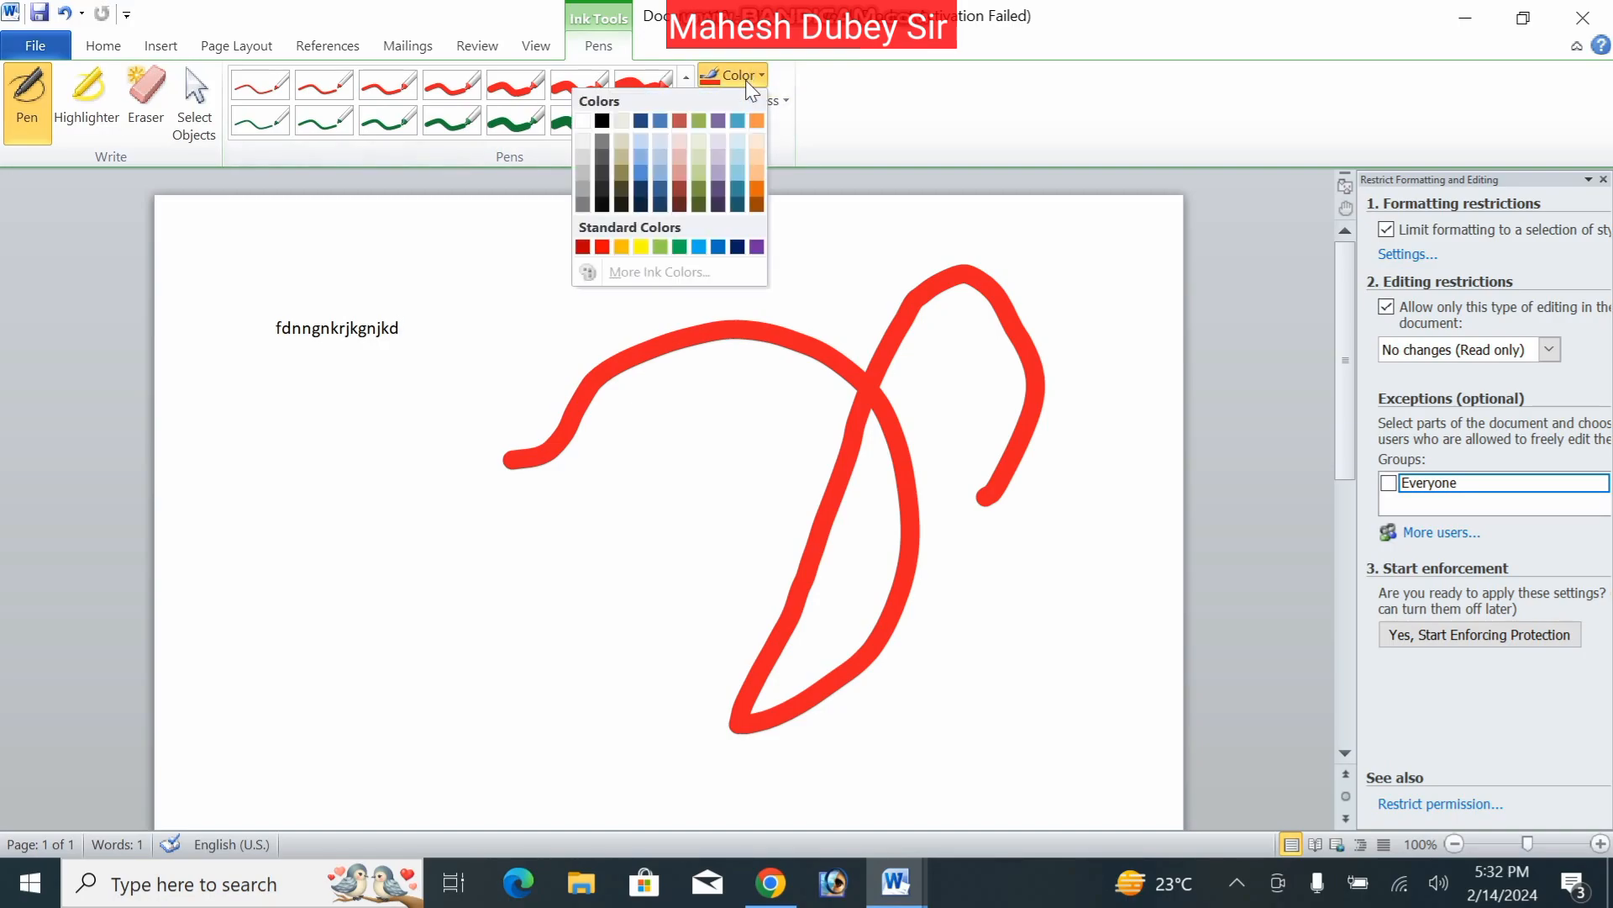
{"action": "left_click", "coordinate": [641, 247]}
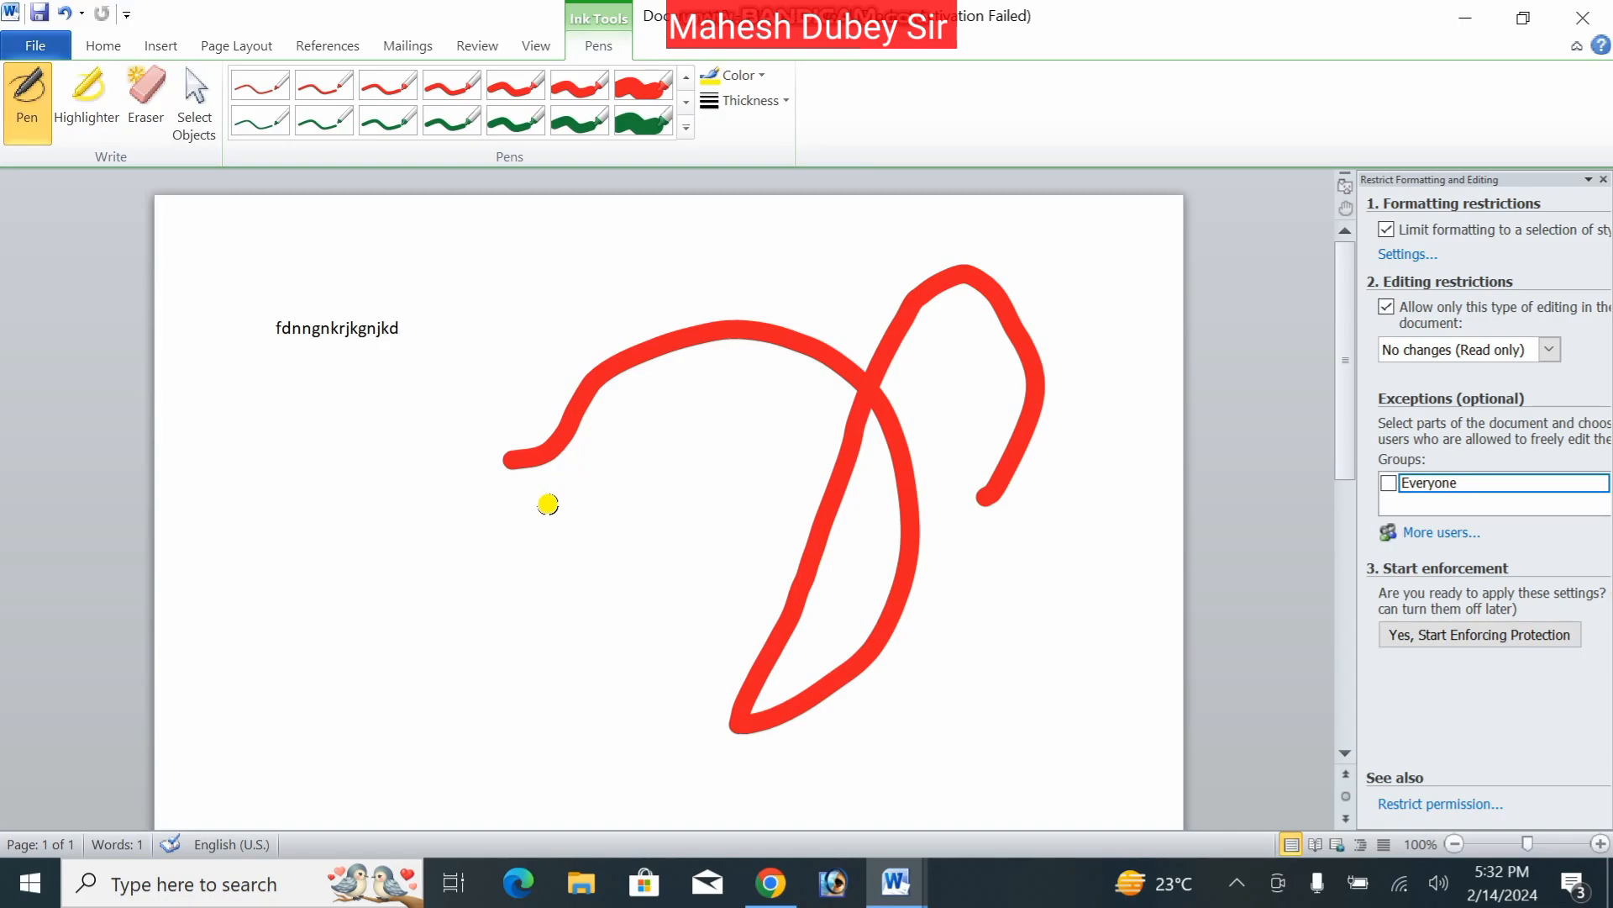
{"action": "mouse_move", "coordinate": [516, 610]}
{"action": "left_mouse_down"}
{"action": "mouse_move", "coordinate": [819, 421]}
{"action": "mouse_move", "coordinate": [897, 774]}
{"action": "mouse_move", "coordinate": [780, 790]}
{"action": "mouse_move", "coordinate": [628, 565]}
{"action": "mouse_move", "coordinate": [662, 549]}
{"action": "left_mouse_up"}
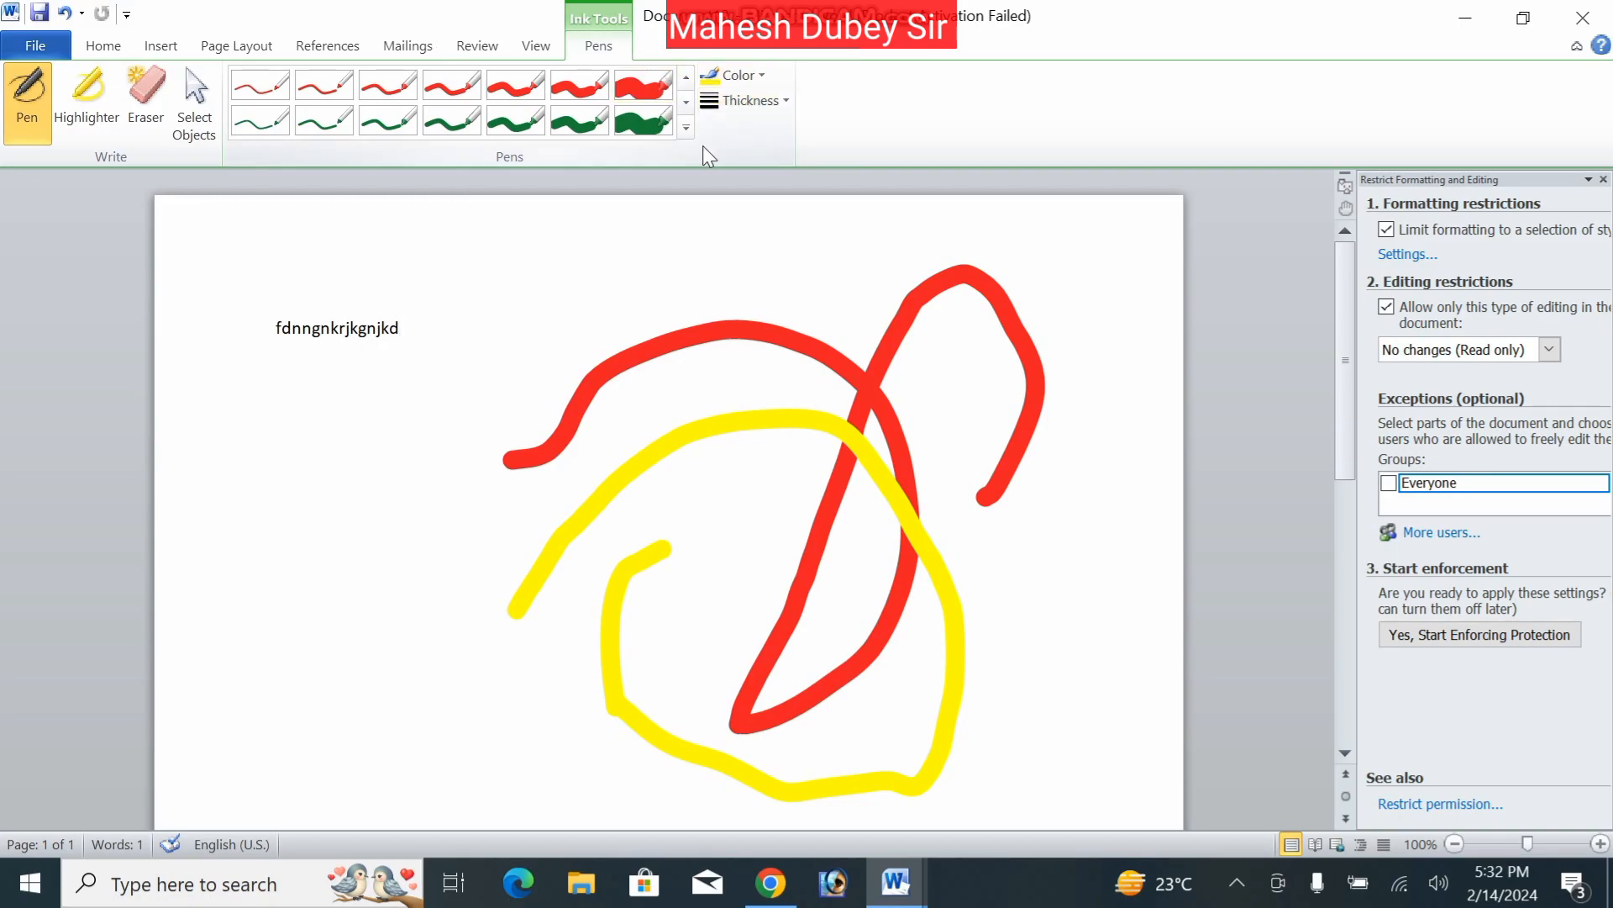
- Set the yellow pen's thickness to 3 pt and draw overlapping loops across the existing curves
{"action": "left_click", "coordinate": [687, 128]}
{"action": "left_click", "coordinate": [772, 102]}
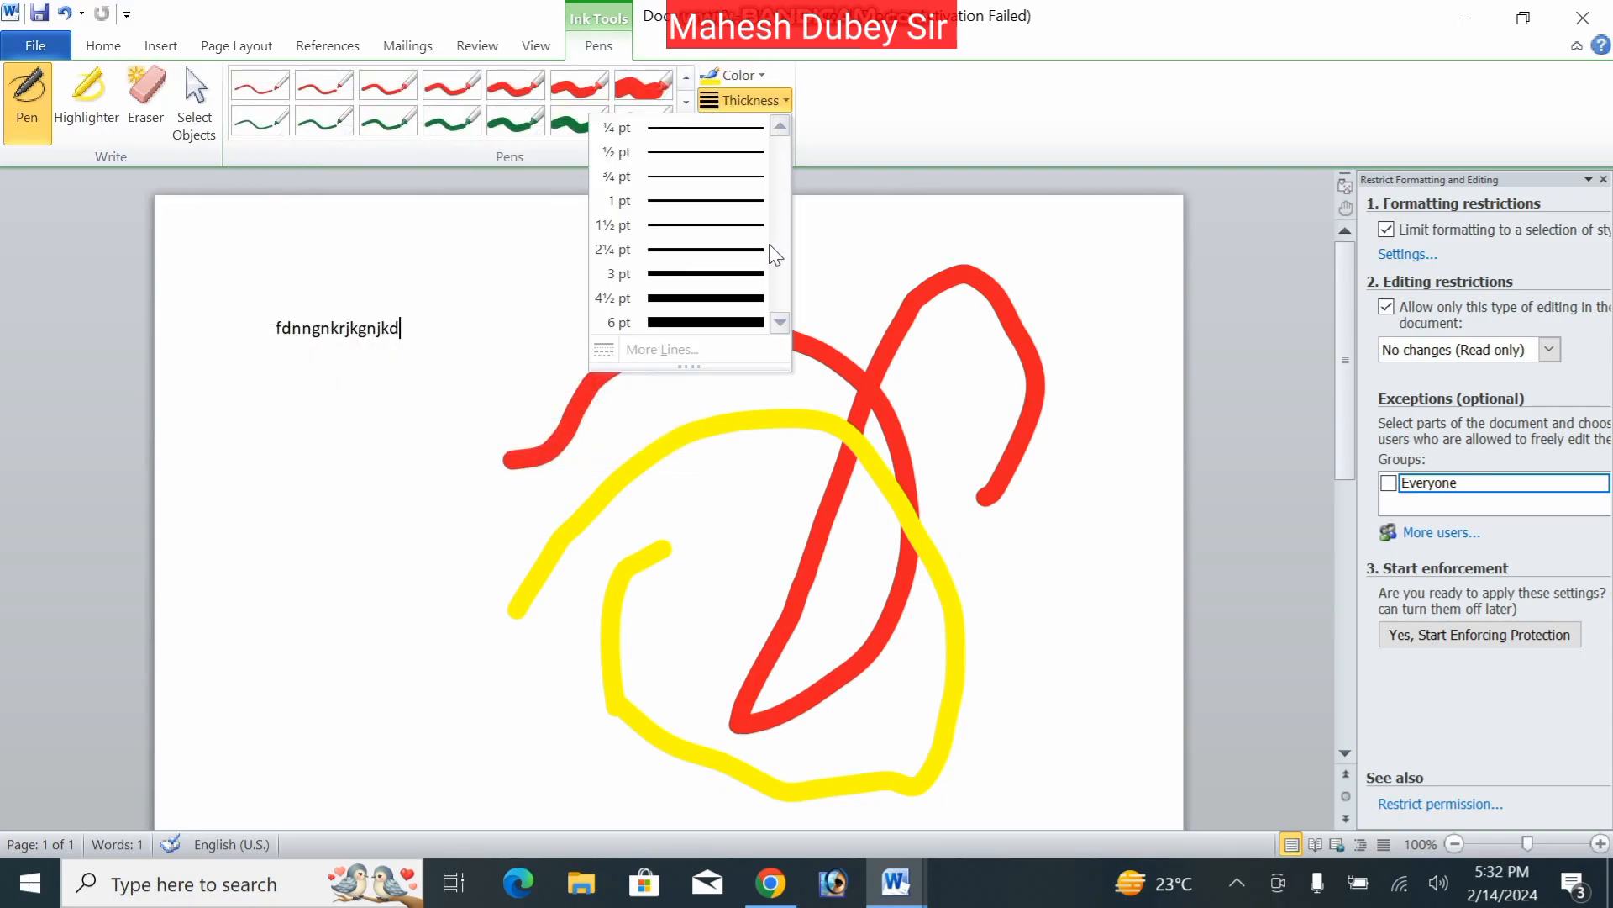
{"action": "left_click", "coordinate": [740, 276]}
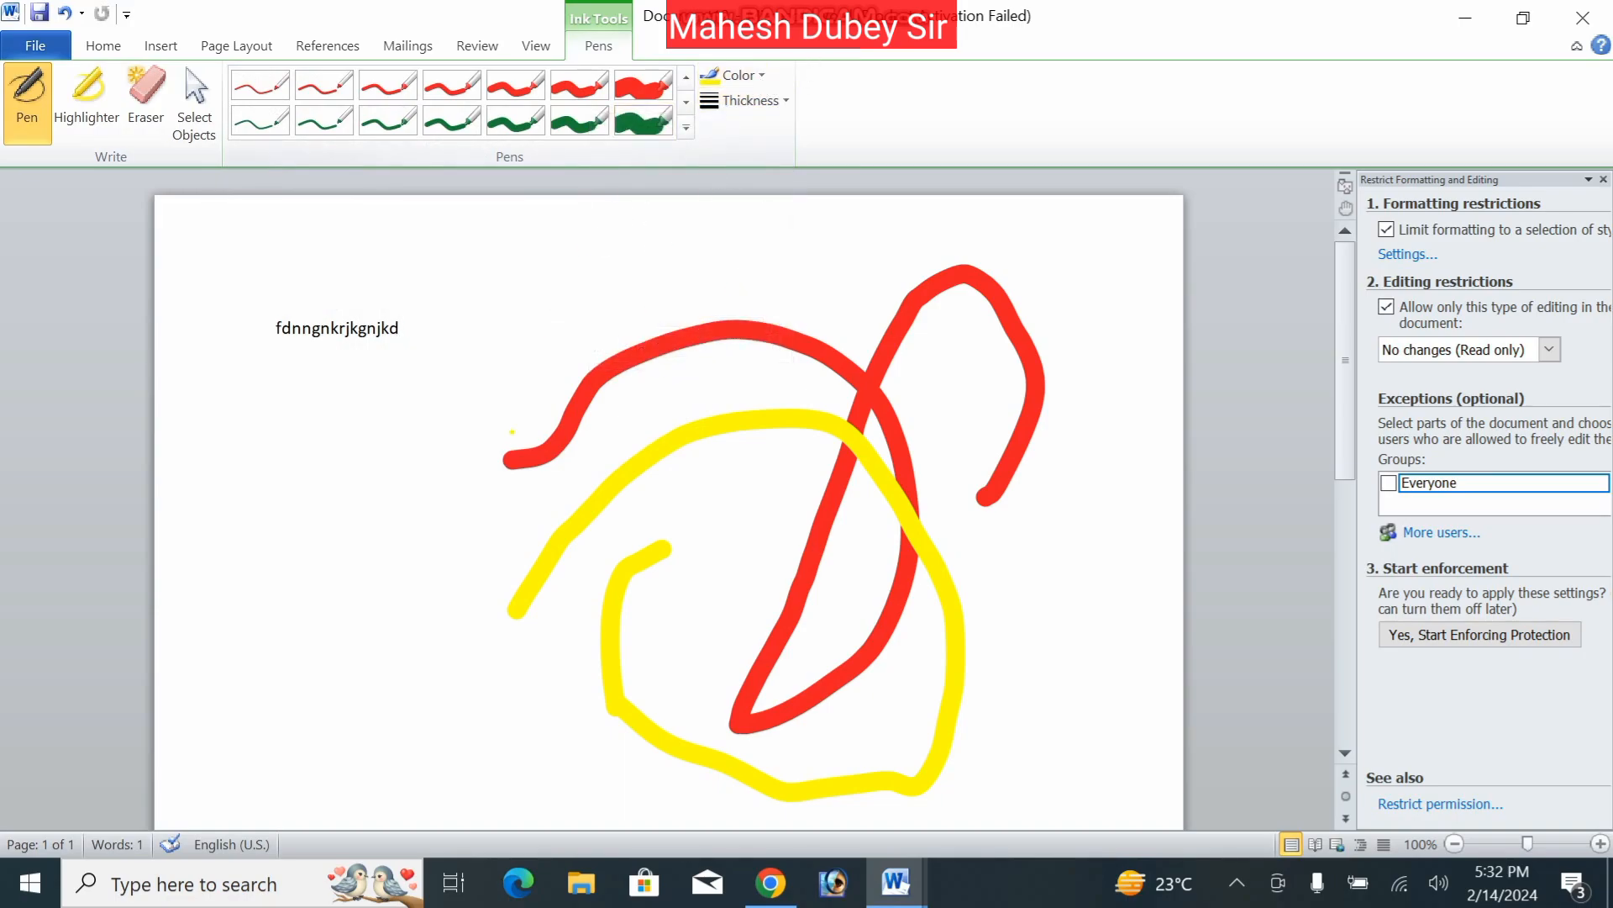
{"action": "mouse_move", "coordinate": [502, 497]}
{"action": "left_mouse_down"}
{"action": "mouse_move", "coordinate": [577, 434]}
{"action": "mouse_move", "coordinate": [688, 419]}
{"action": "mouse_move", "coordinate": [691, 504]}
{"action": "mouse_move", "coordinate": [534, 623]}
{"action": "mouse_move", "coordinate": [552, 410]}
{"action": "mouse_move", "coordinate": [464, 706]}
{"action": "mouse_move", "coordinate": [845, 420]}
{"action": "mouse_move", "coordinate": [506, 349]}
{"action": "mouse_move", "coordinate": [836, 726]}
{"action": "left_mouse_up"}
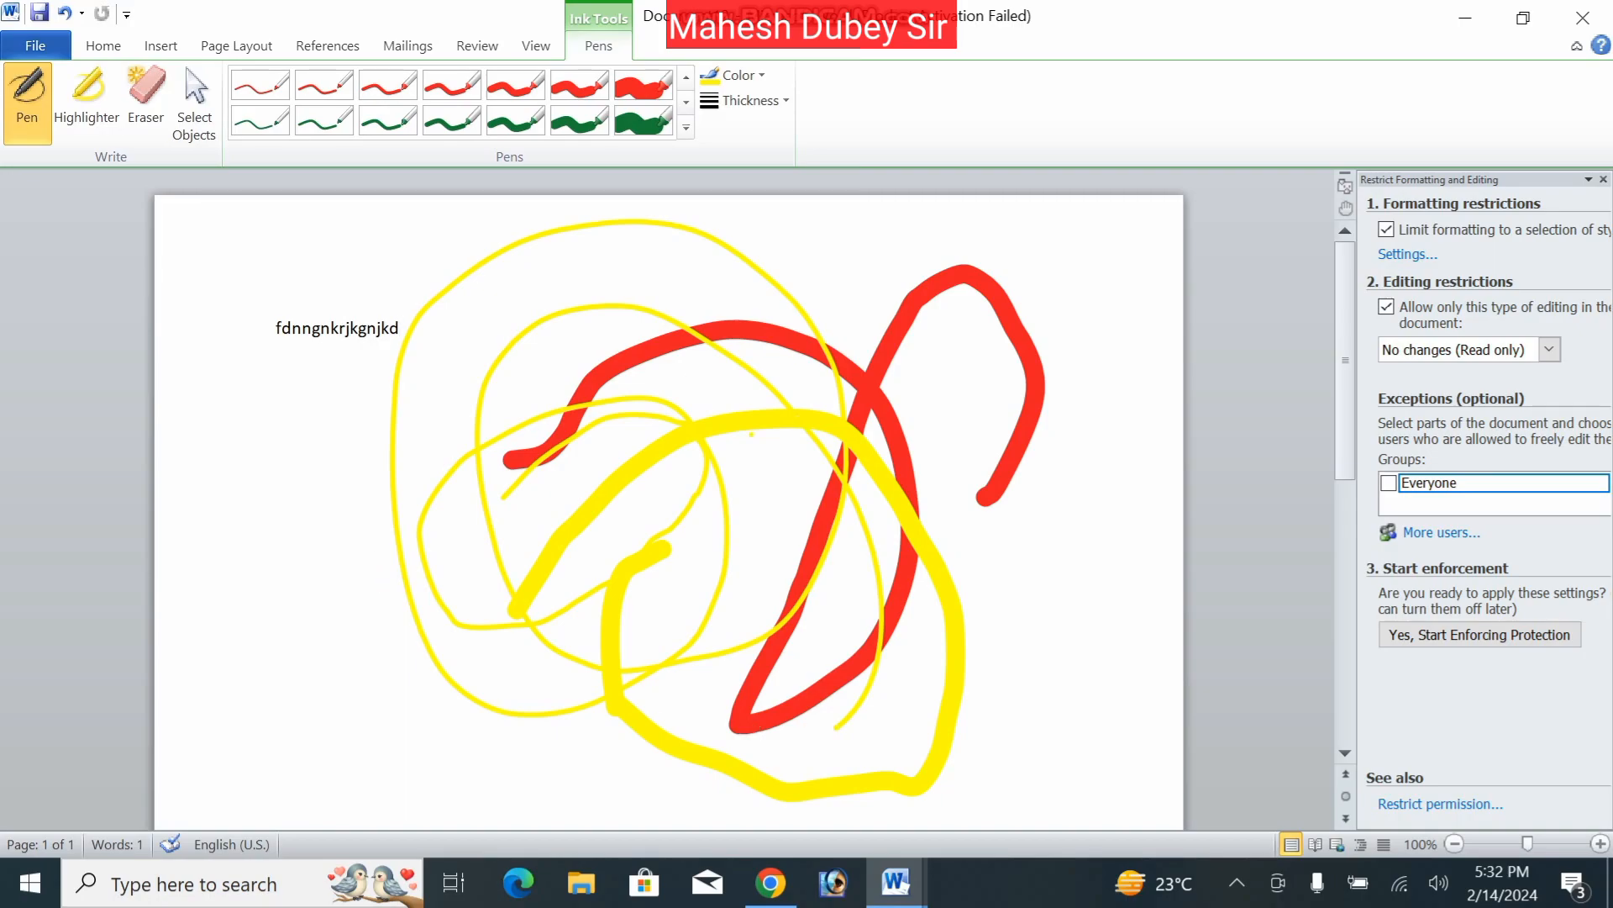
- Set the yellow pen's thickness to 6 pt and scribble more loops across the page
{"action": "left_click", "coordinate": [761, 100]}
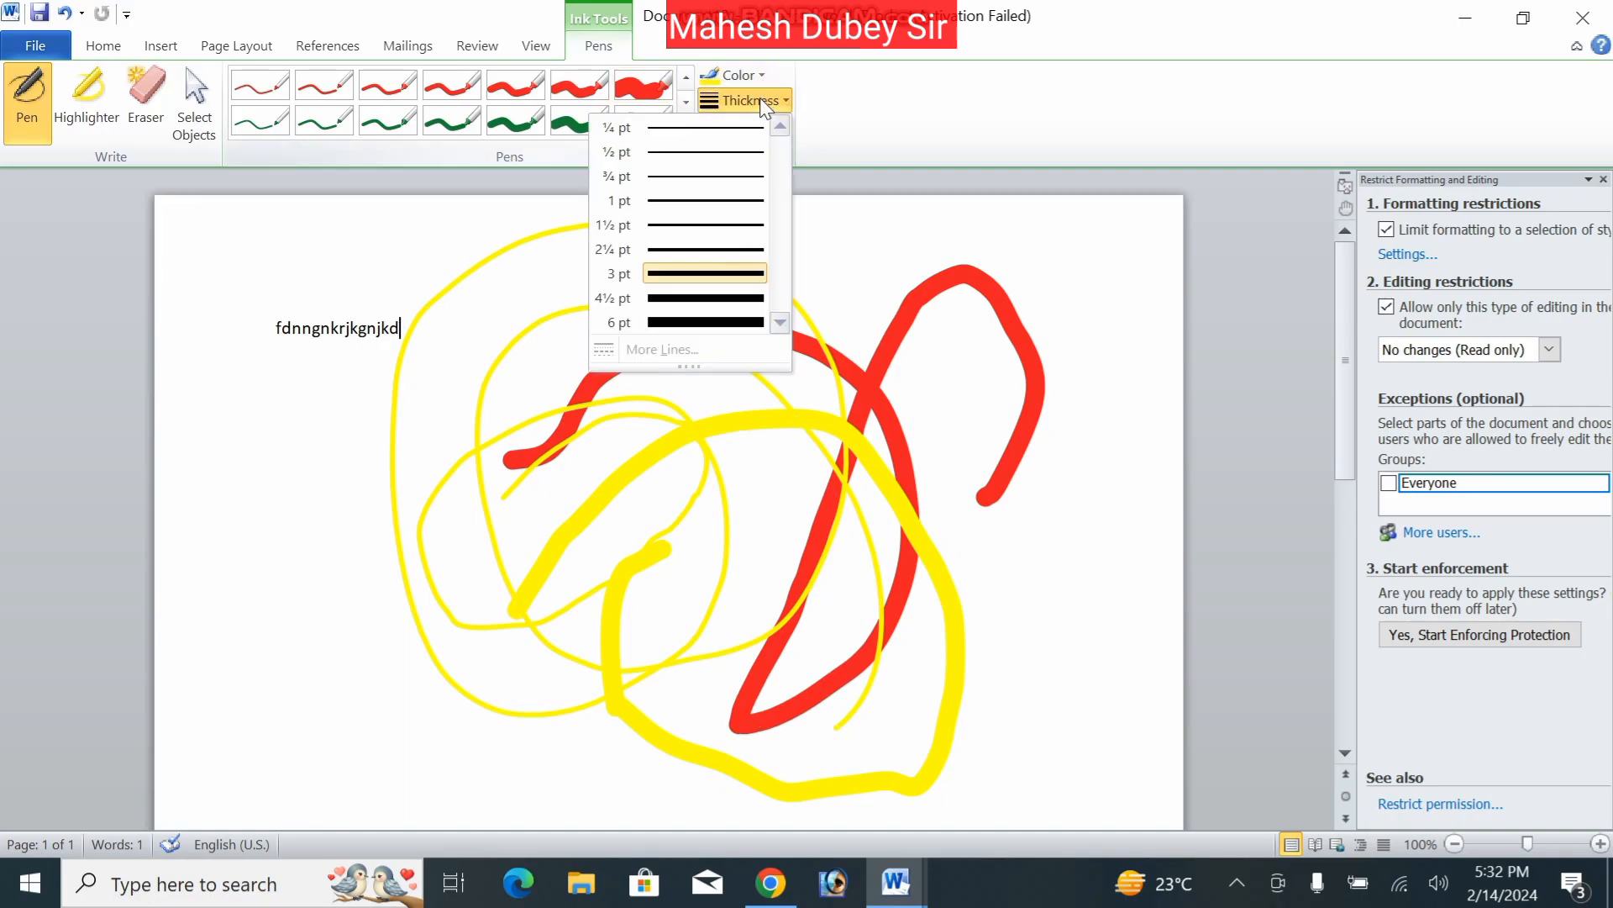
{"action": "left_click", "coordinate": [709, 323]}
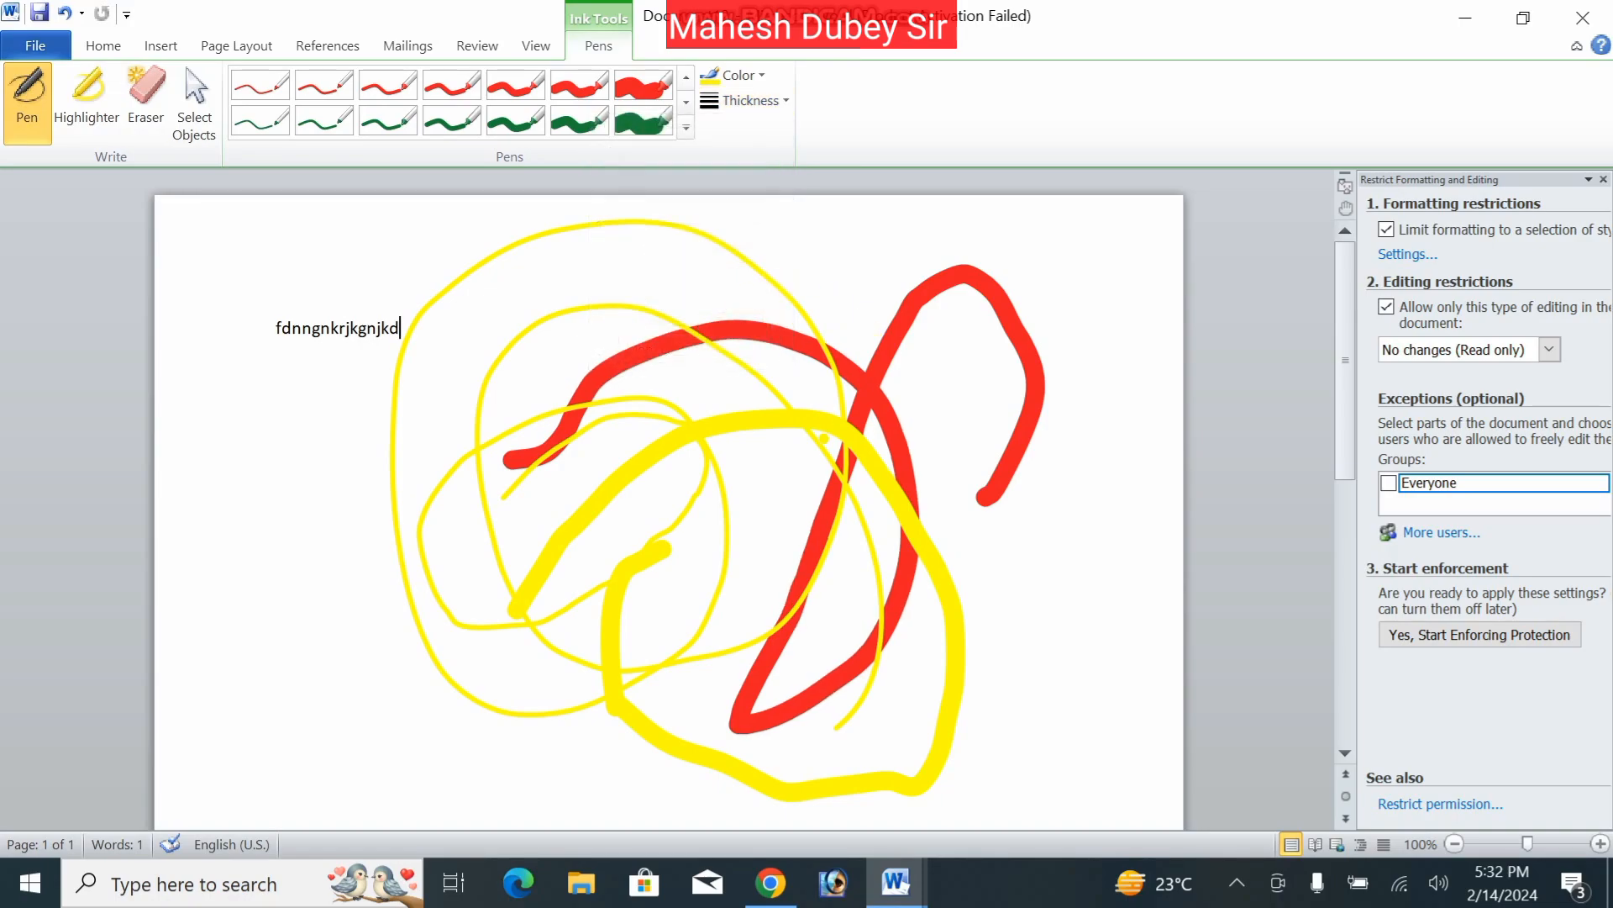
{"action": "mouse_move", "coordinate": [846, 287]}
{"action": "left_mouse_down"}
{"action": "mouse_move", "coordinate": [977, 382]}
{"action": "mouse_move", "coordinate": [1093, 579]}
{"action": "mouse_move", "coordinate": [963, 673]}
{"action": "mouse_move", "coordinate": [425, 691]}
{"action": "mouse_move", "coordinate": [265, 504]}
{"action": "mouse_move", "coordinate": [382, 593]}
{"action": "mouse_move", "coordinate": [638, 735]}
{"action": "mouse_move", "coordinate": [924, 433]}
{"action": "mouse_move", "coordinate": [861, 395]}
{"action": "mouse_move", "coordinate": [886, 261]}
{"action": "mouse_move", "coordinate": [1012, 269]}
{"action": "mouse_move", "coordinate": [1070, 545]}
{"action": "mouse_move", "coordinate": [1065, 719]}
{"action": "mouse_move", "coordinate": [991, 583]}
{"action": "left_mouse_up"}
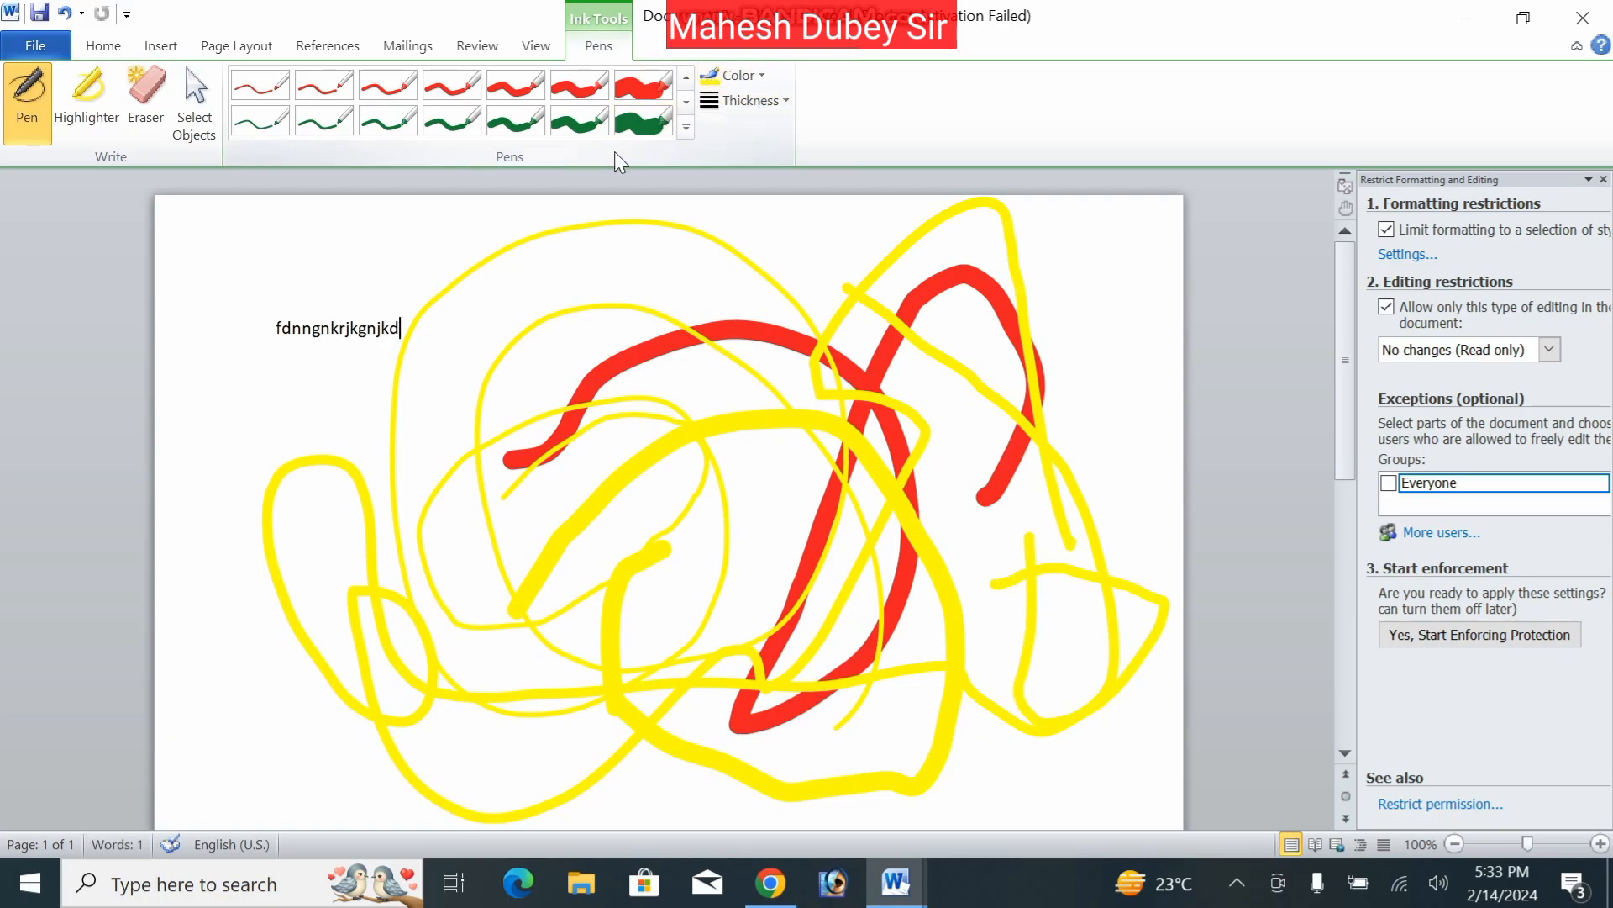
- Select the thickest yellow curve as an object, move it over the line of text, and erase it
{"action": "left_click", "coordinate": [150, 111]}
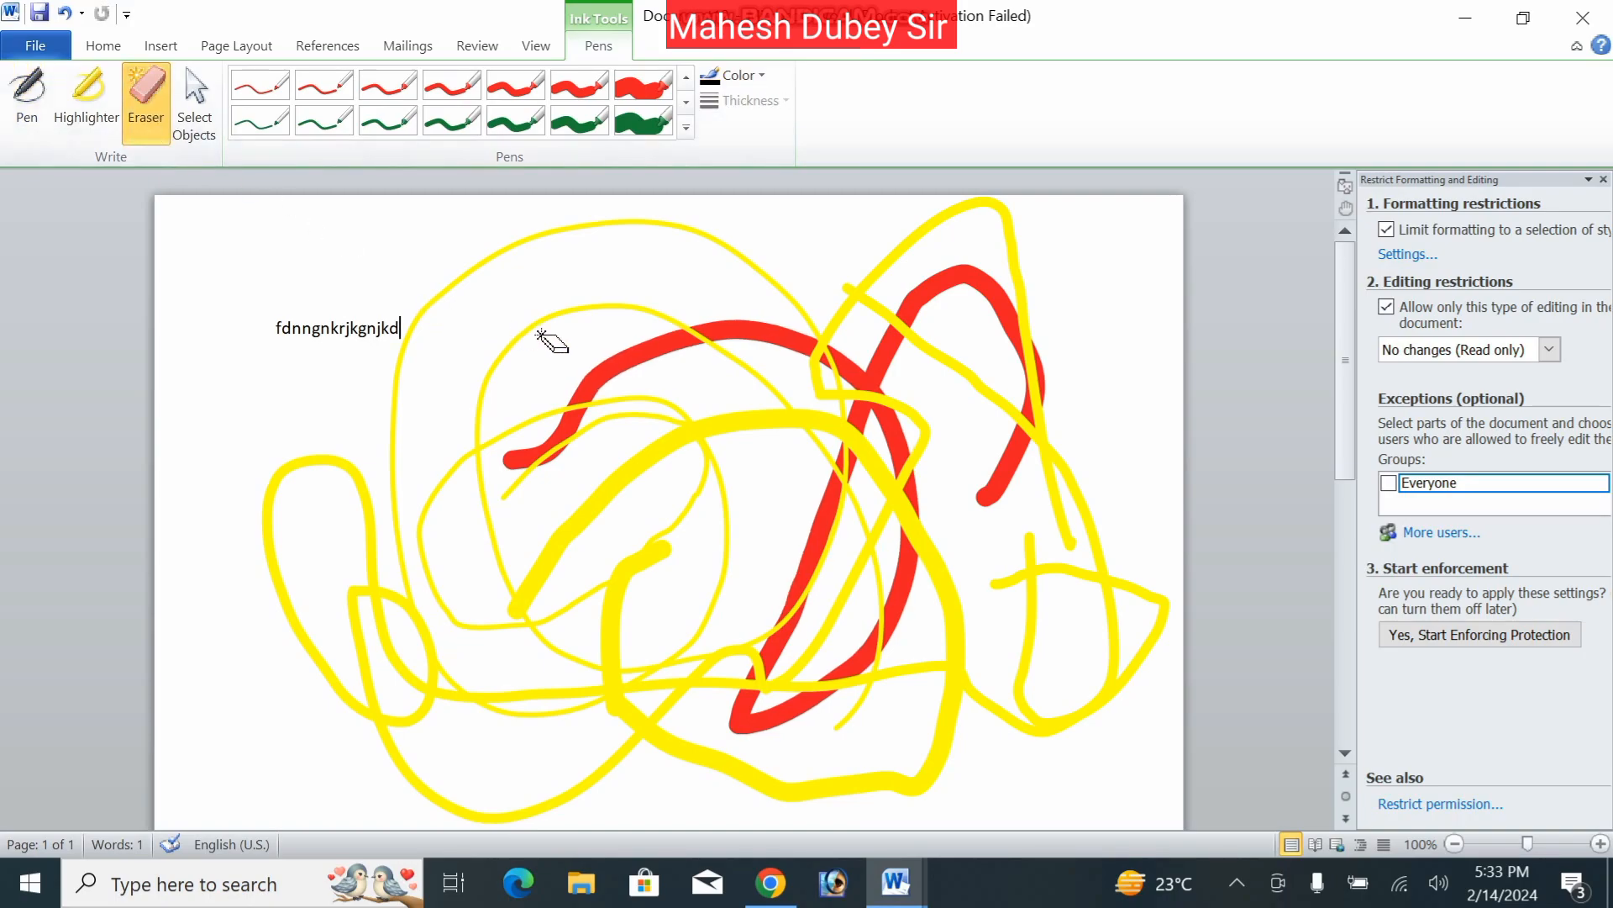
{"action": "left_click", "coordinate": [196, 126]}
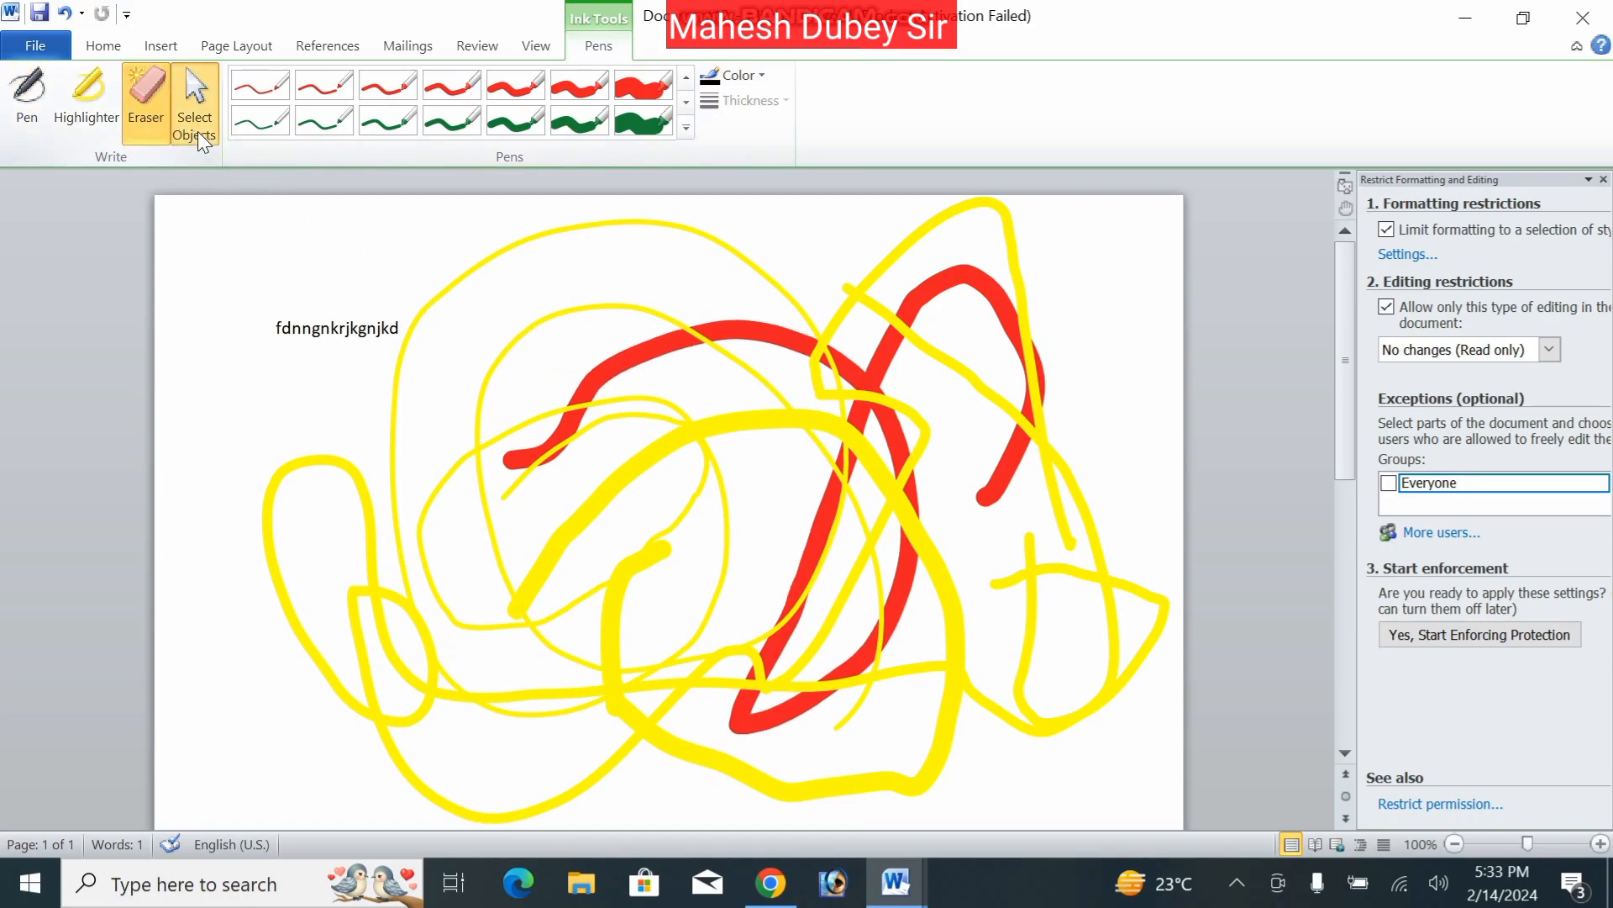
{"action": "left_click", "coordinate": [648, 468]}
{"action": "left_click_drag", "start_coordinate": [316, 374], "coordinate": [302, 346]}
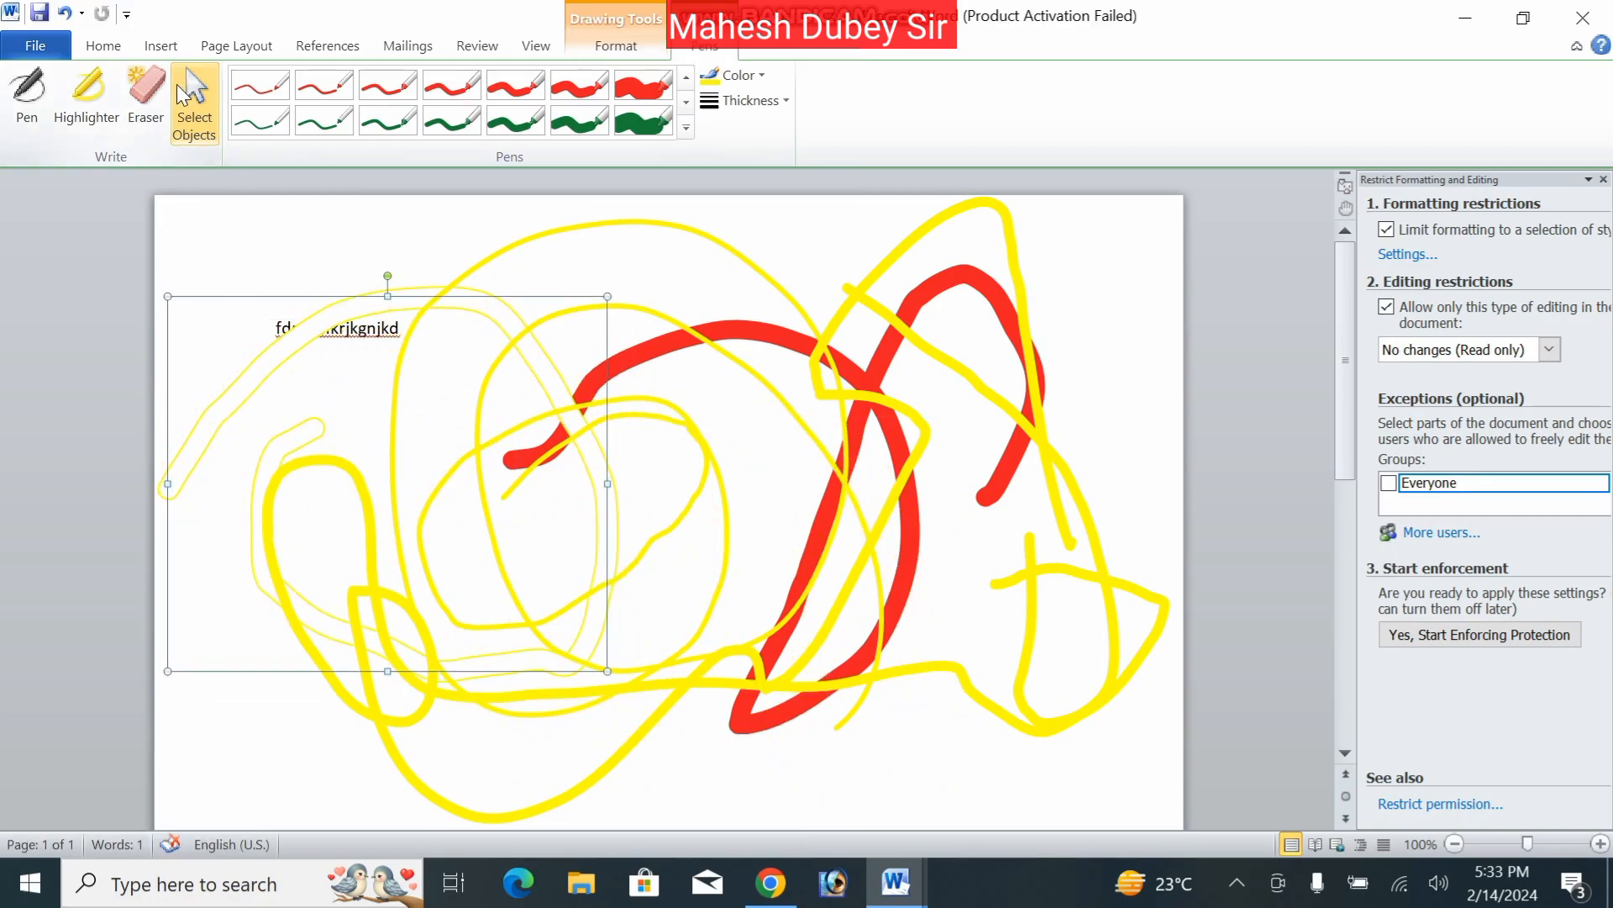
{"action": "left_click", "coordinate": [155, 95]}
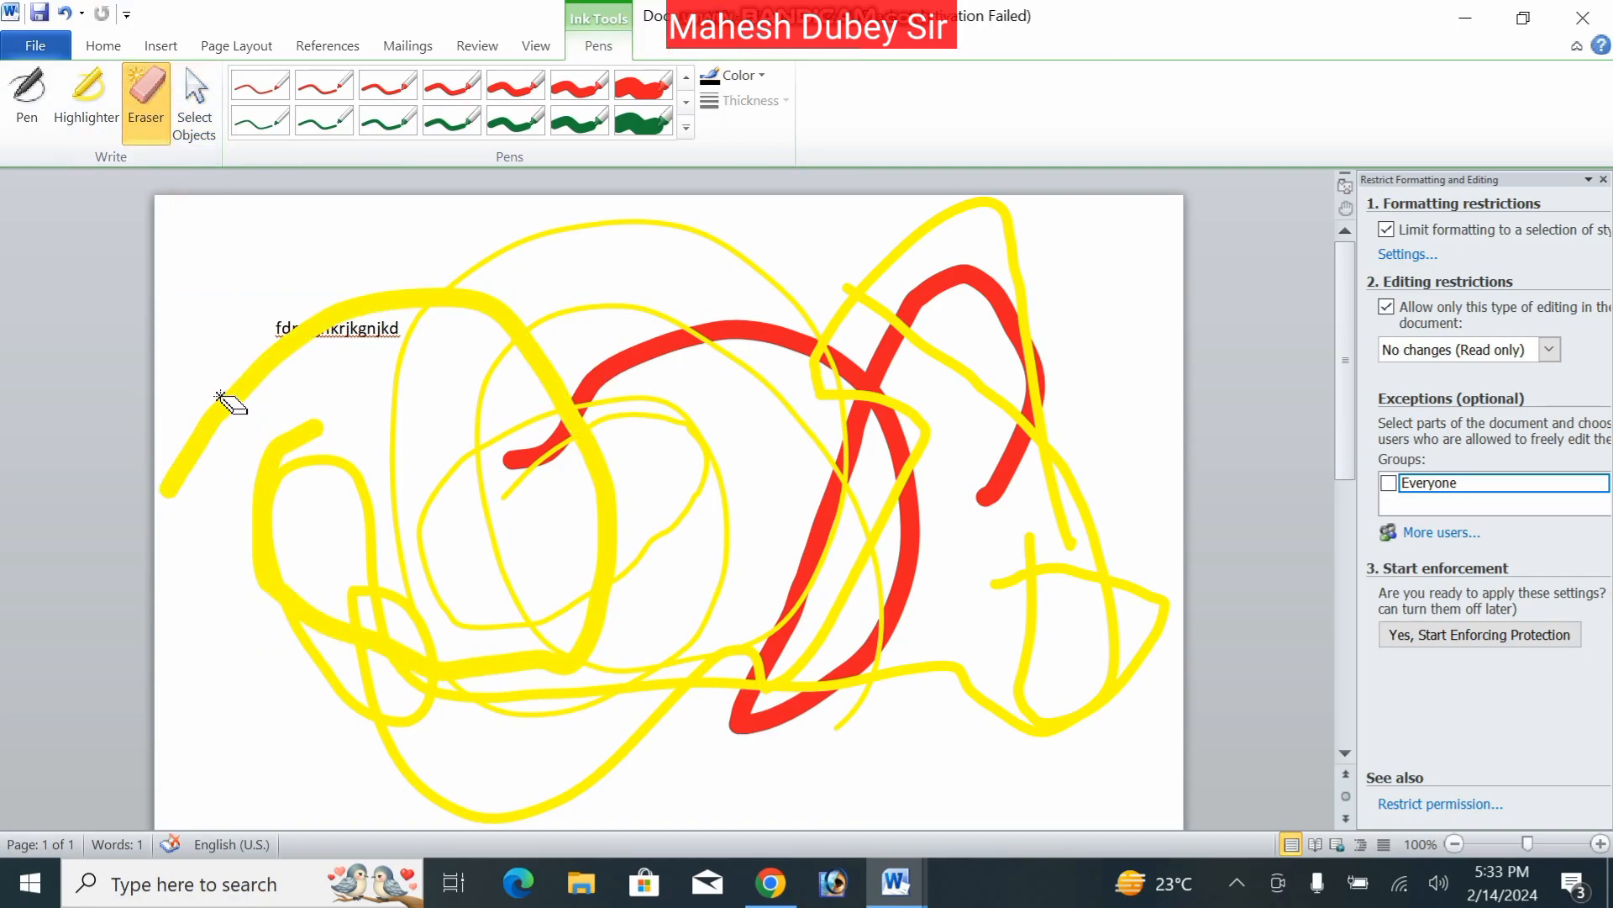
{"action": "left_click", "coordinate": [269, 468]}
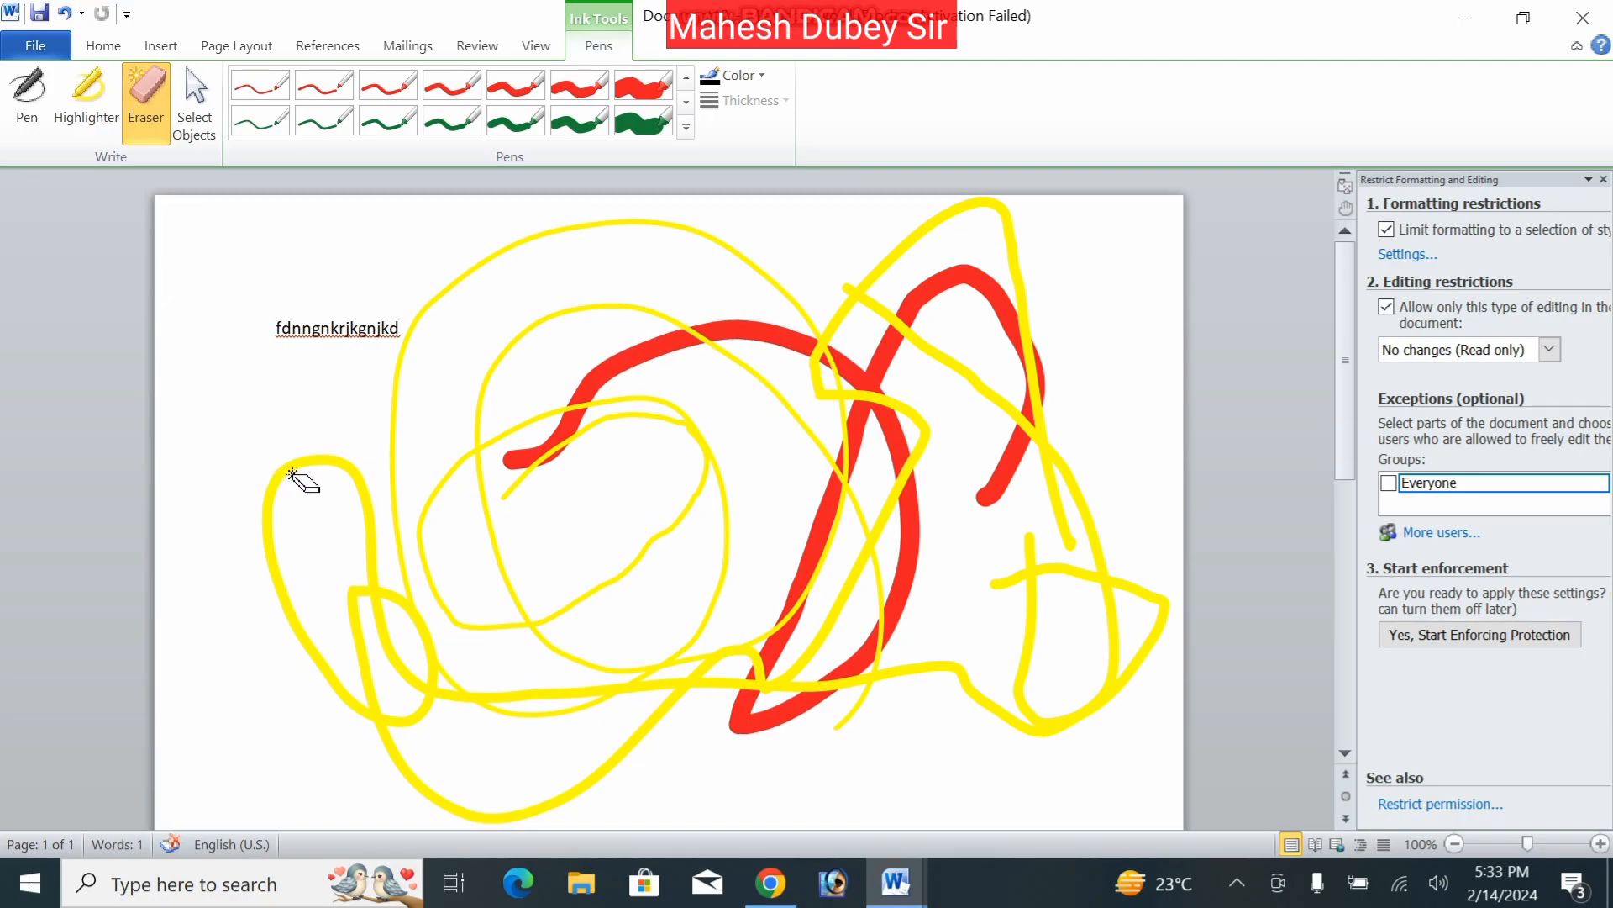
- Erase all the remaining yellow and red ink strokes from the page, including the closed yellow shape near its lower-right corner
{"action": "left_click", "coordinate": [301, 466]}
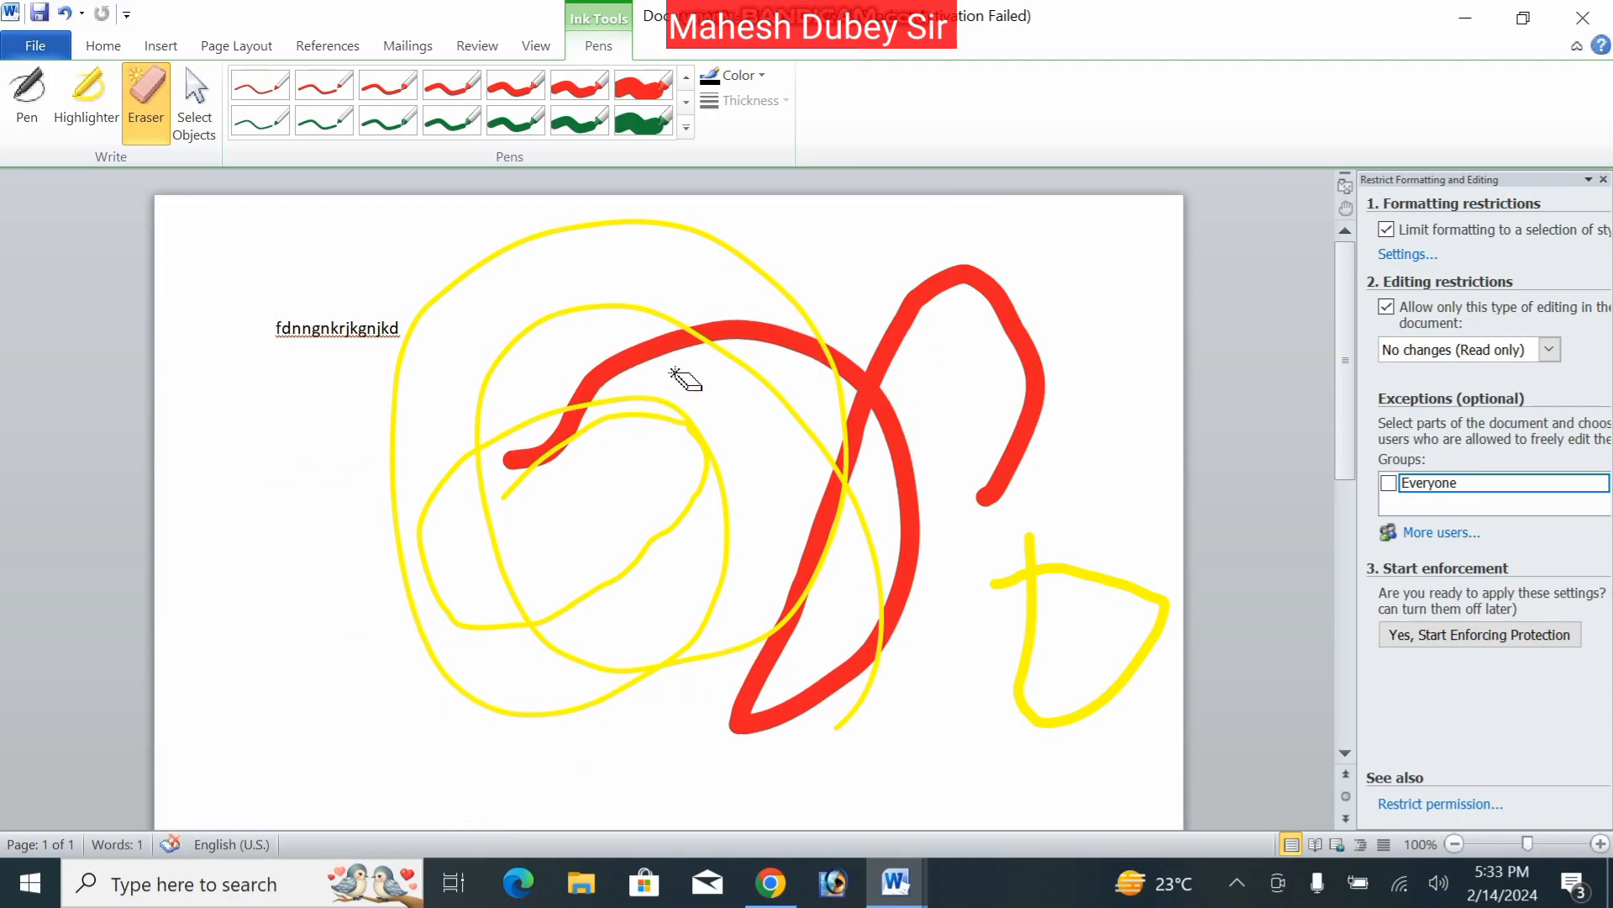
{"action": "left_click", "coordinate": [648, 353]}
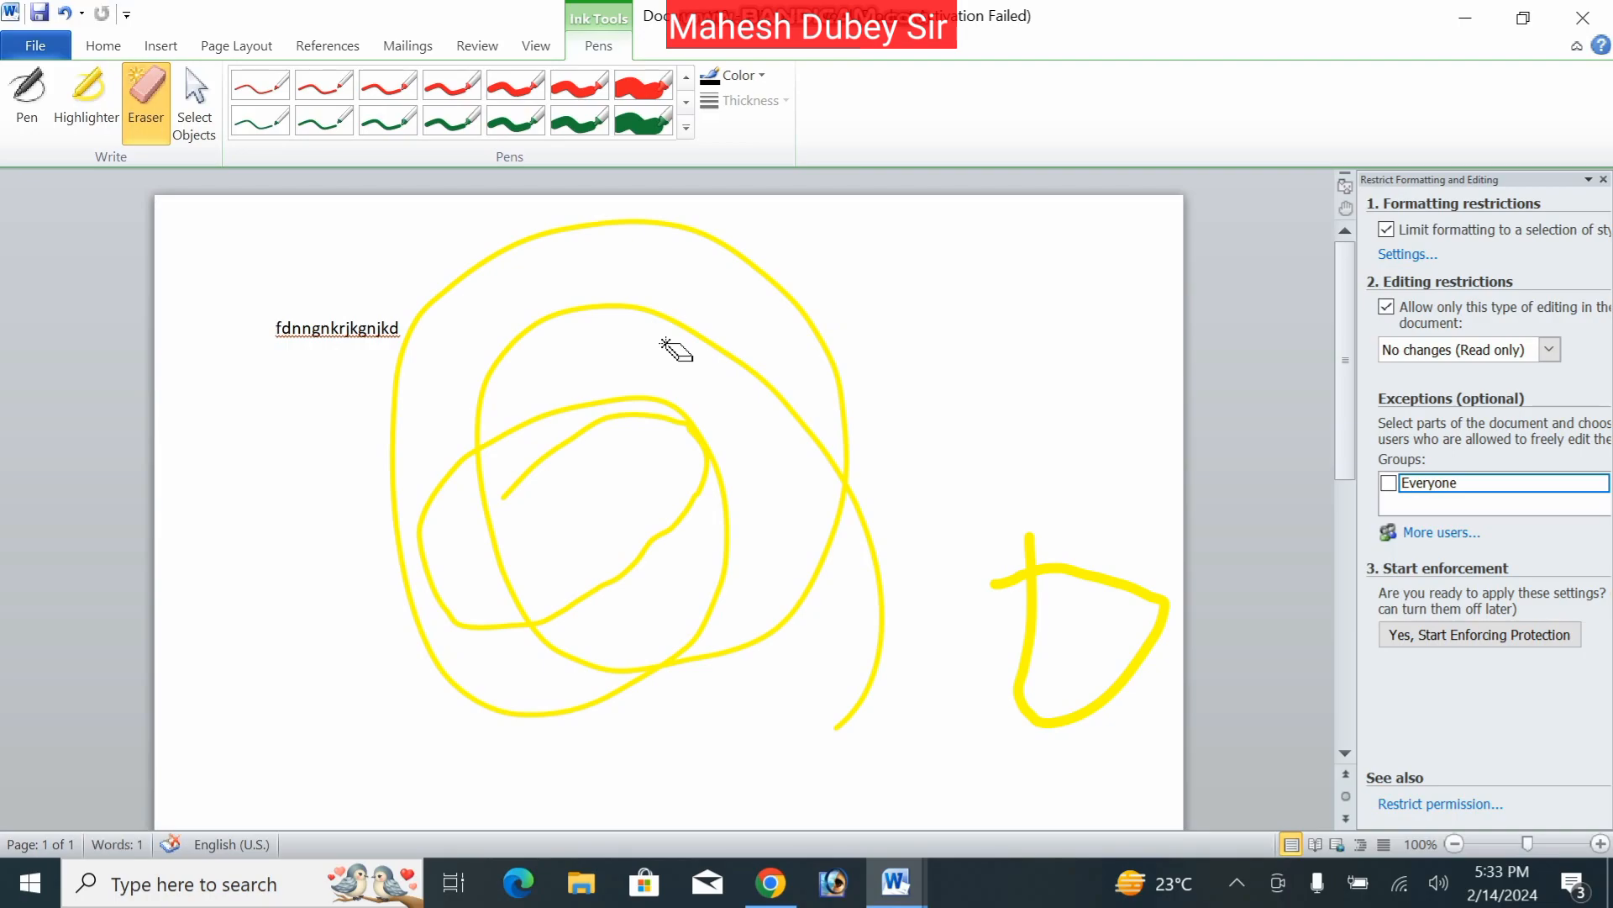
{"action": "left_click", "coordinate": [712, 344]}
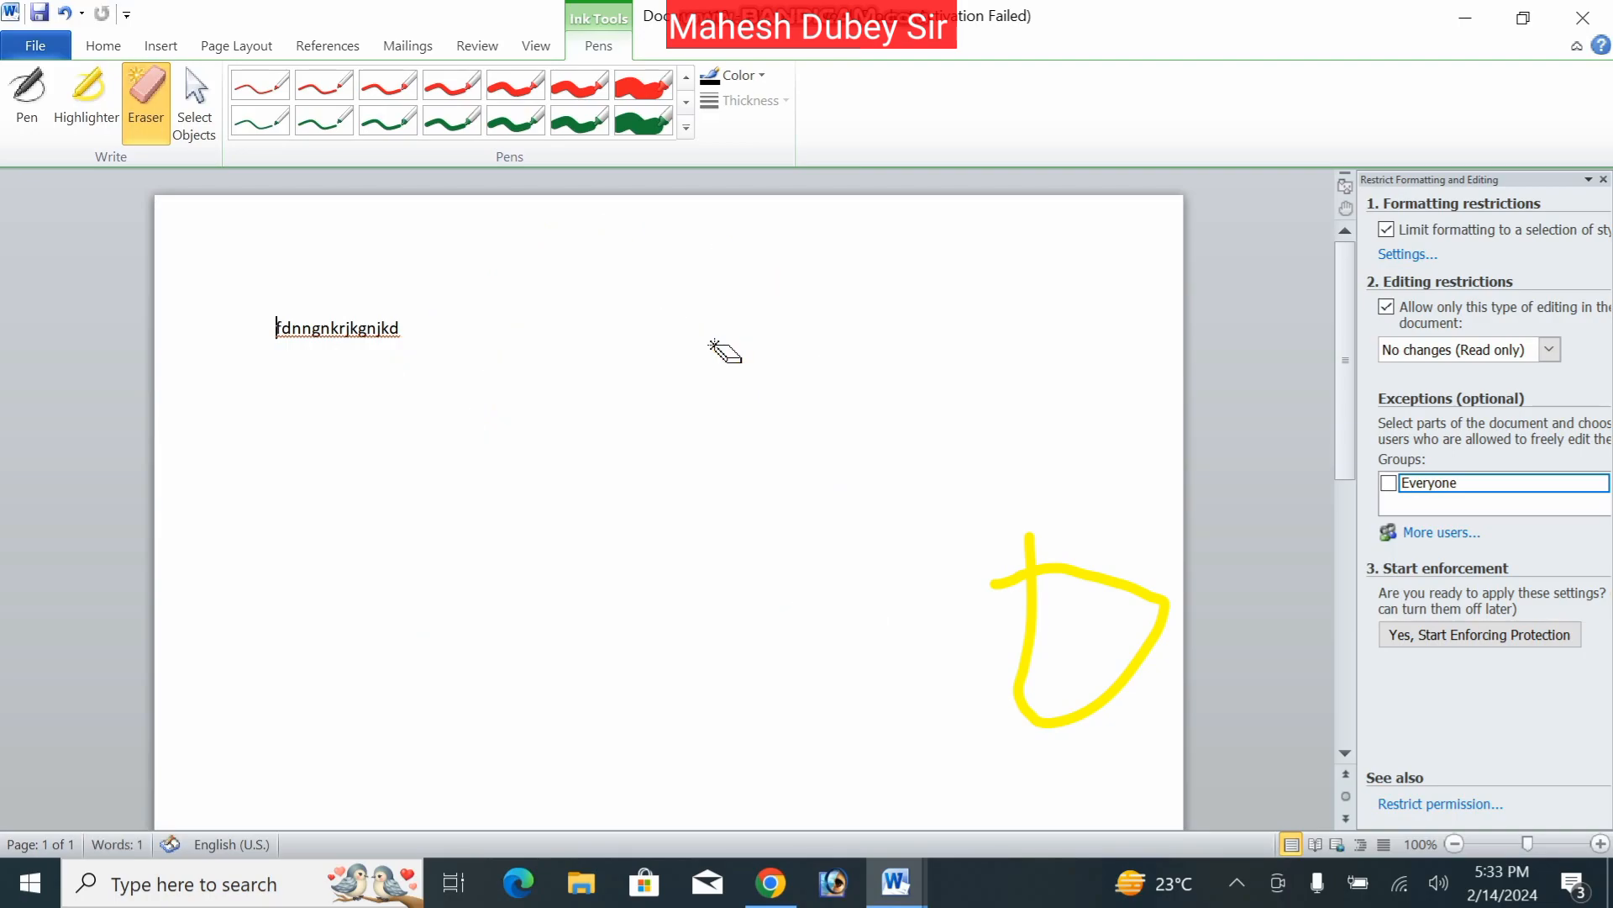
{"action": "left_click", "coordinate": [1129, 666]}
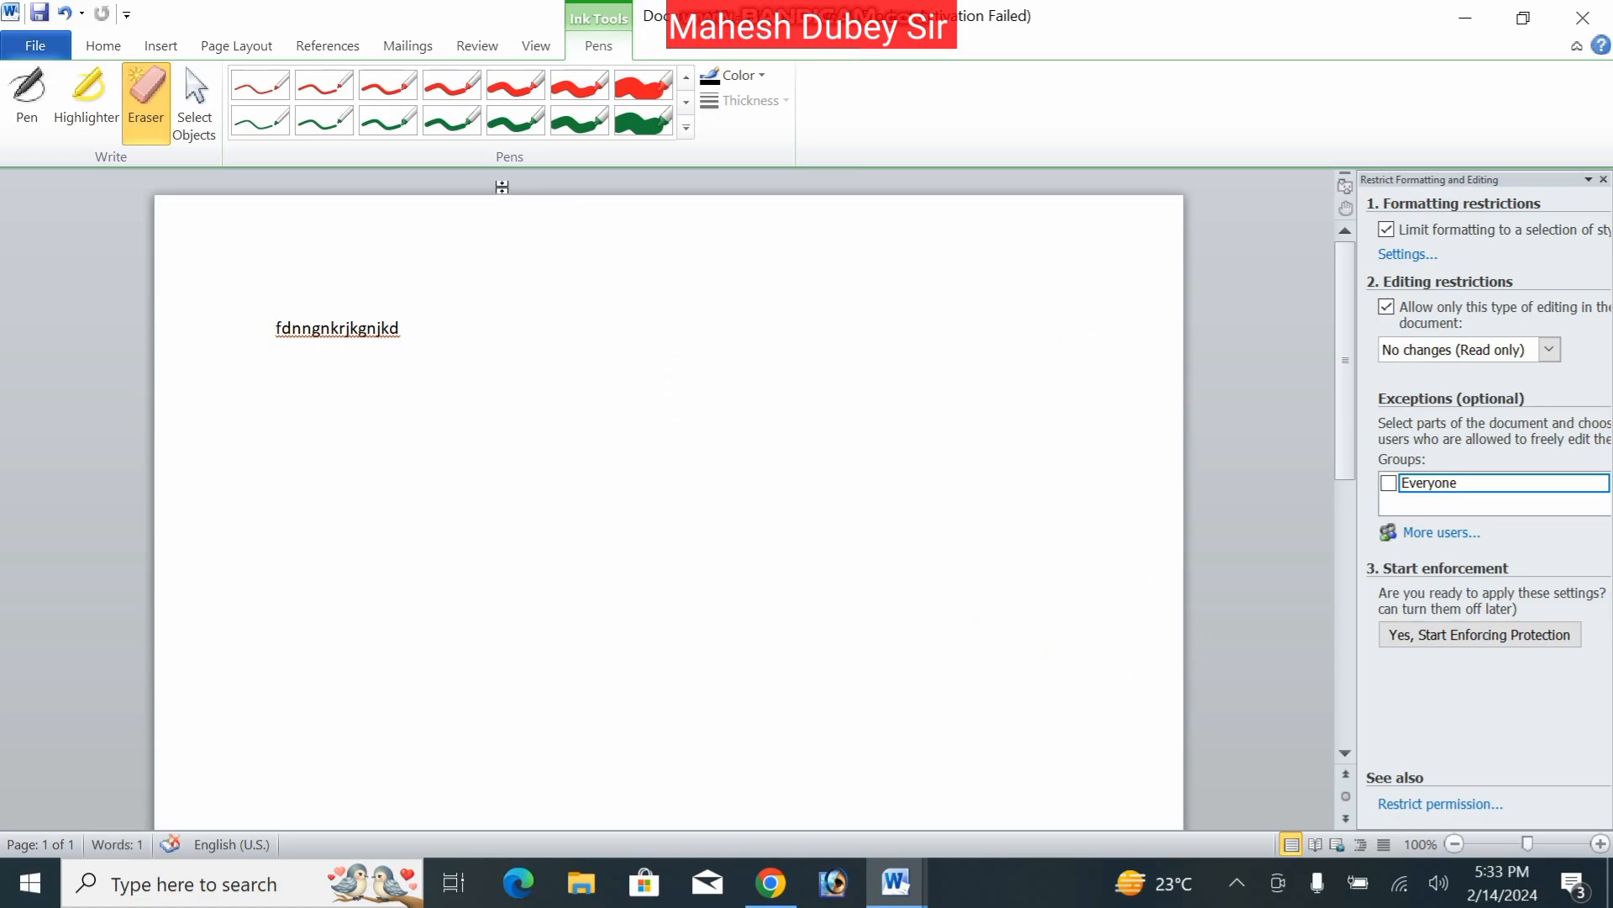
{"action": "left_click", "coordinate": [37, 103]}
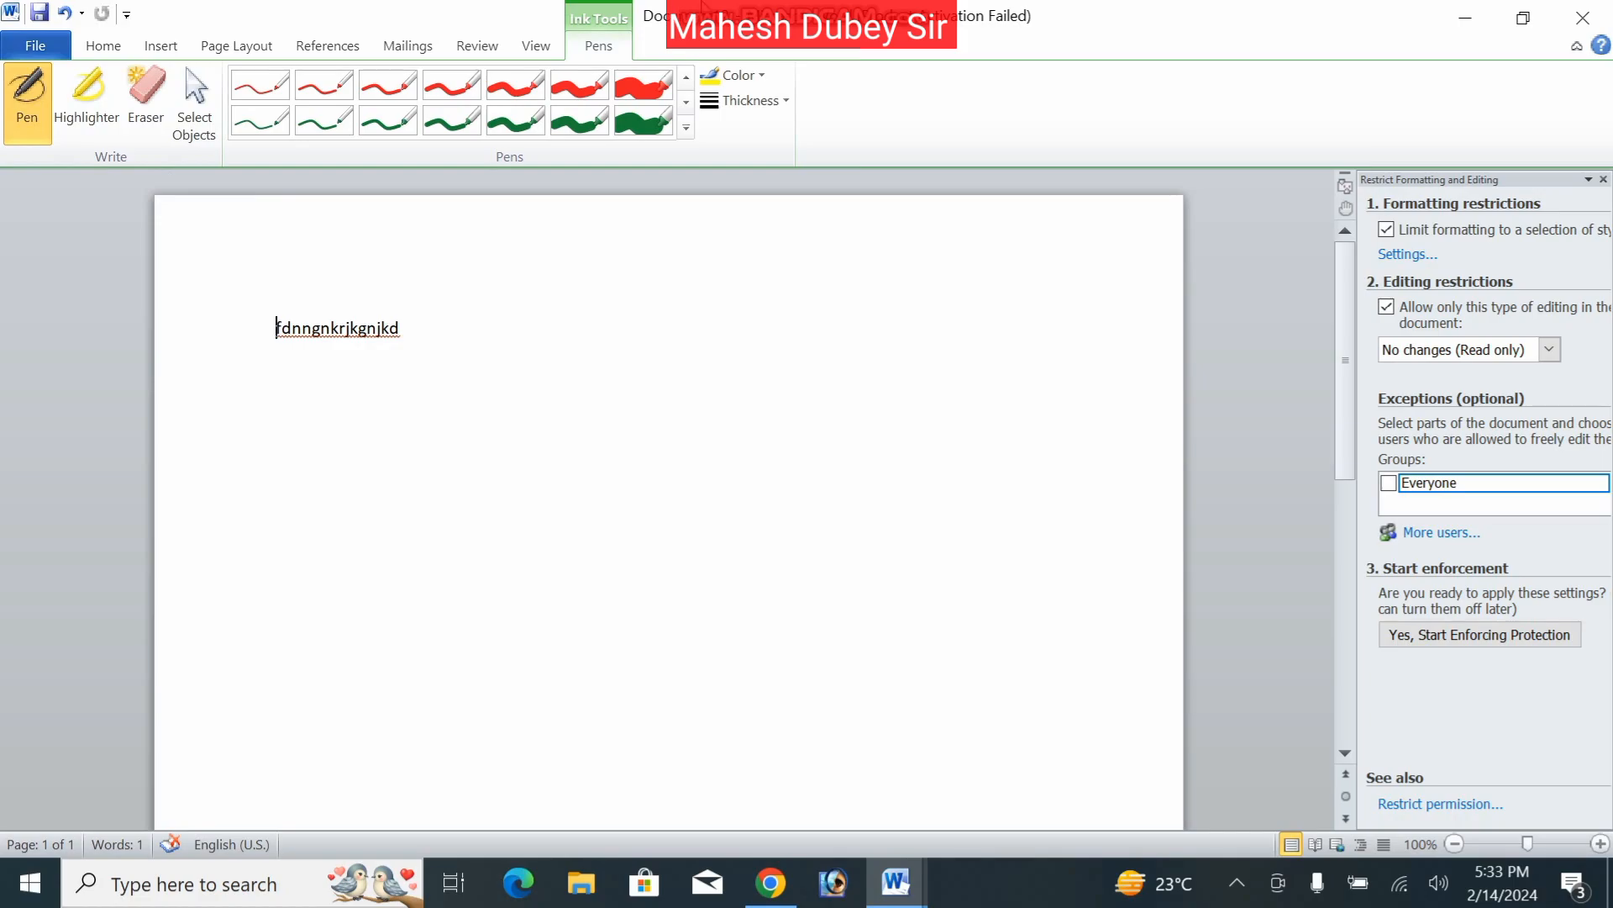
{"action": "left_click", "coordinate": [545, 53]}
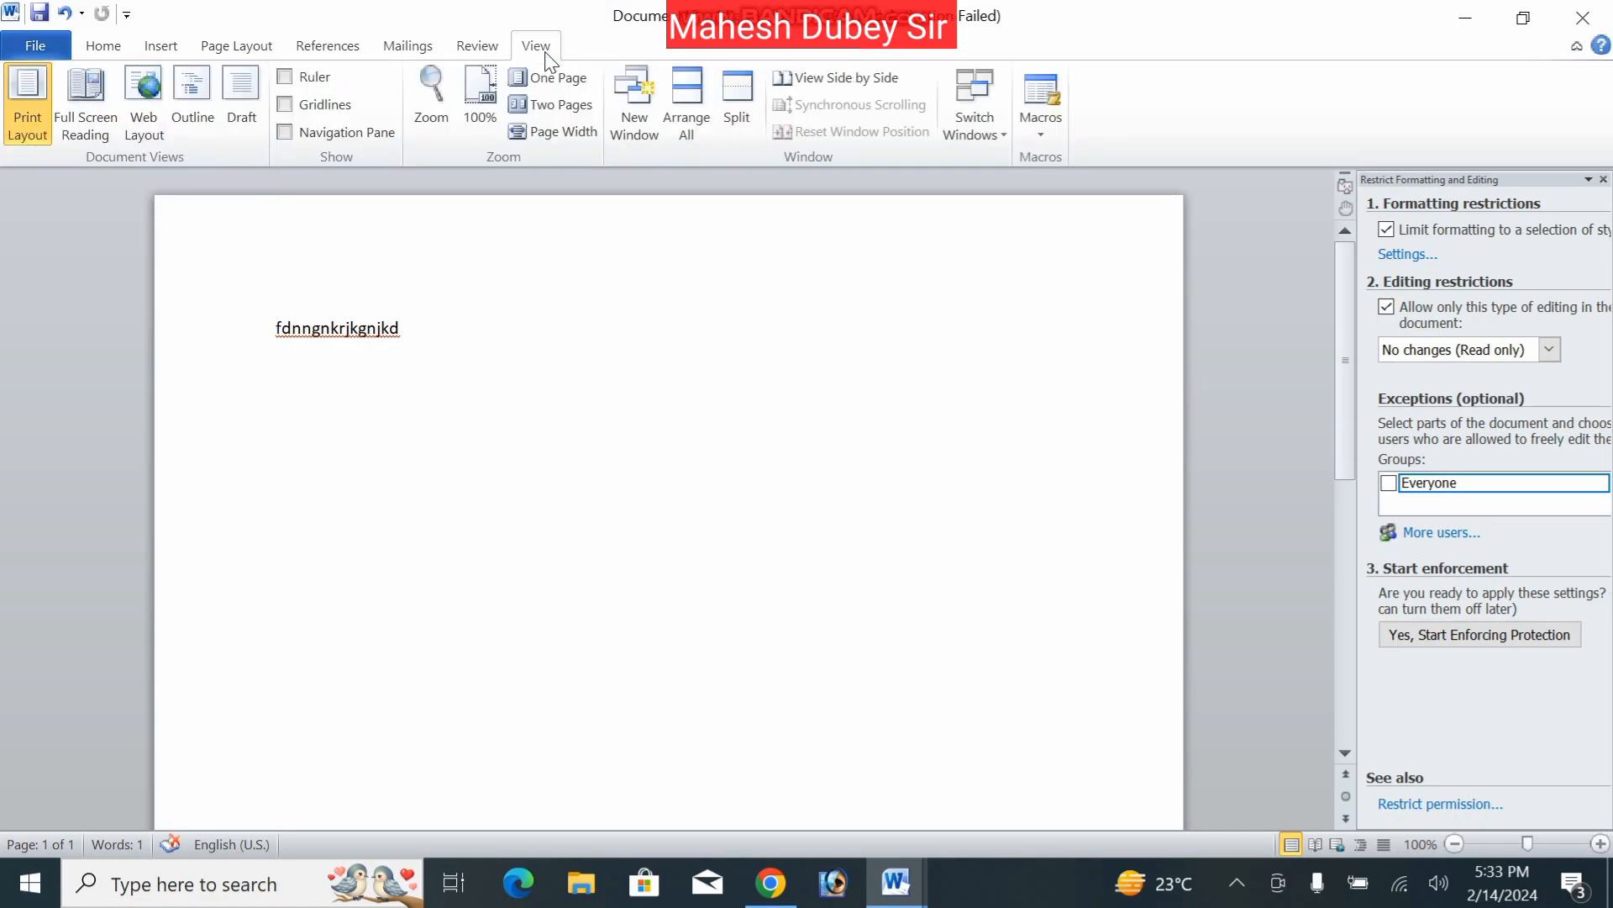
{"action": "left_click", "coordinate": [429, 39]}
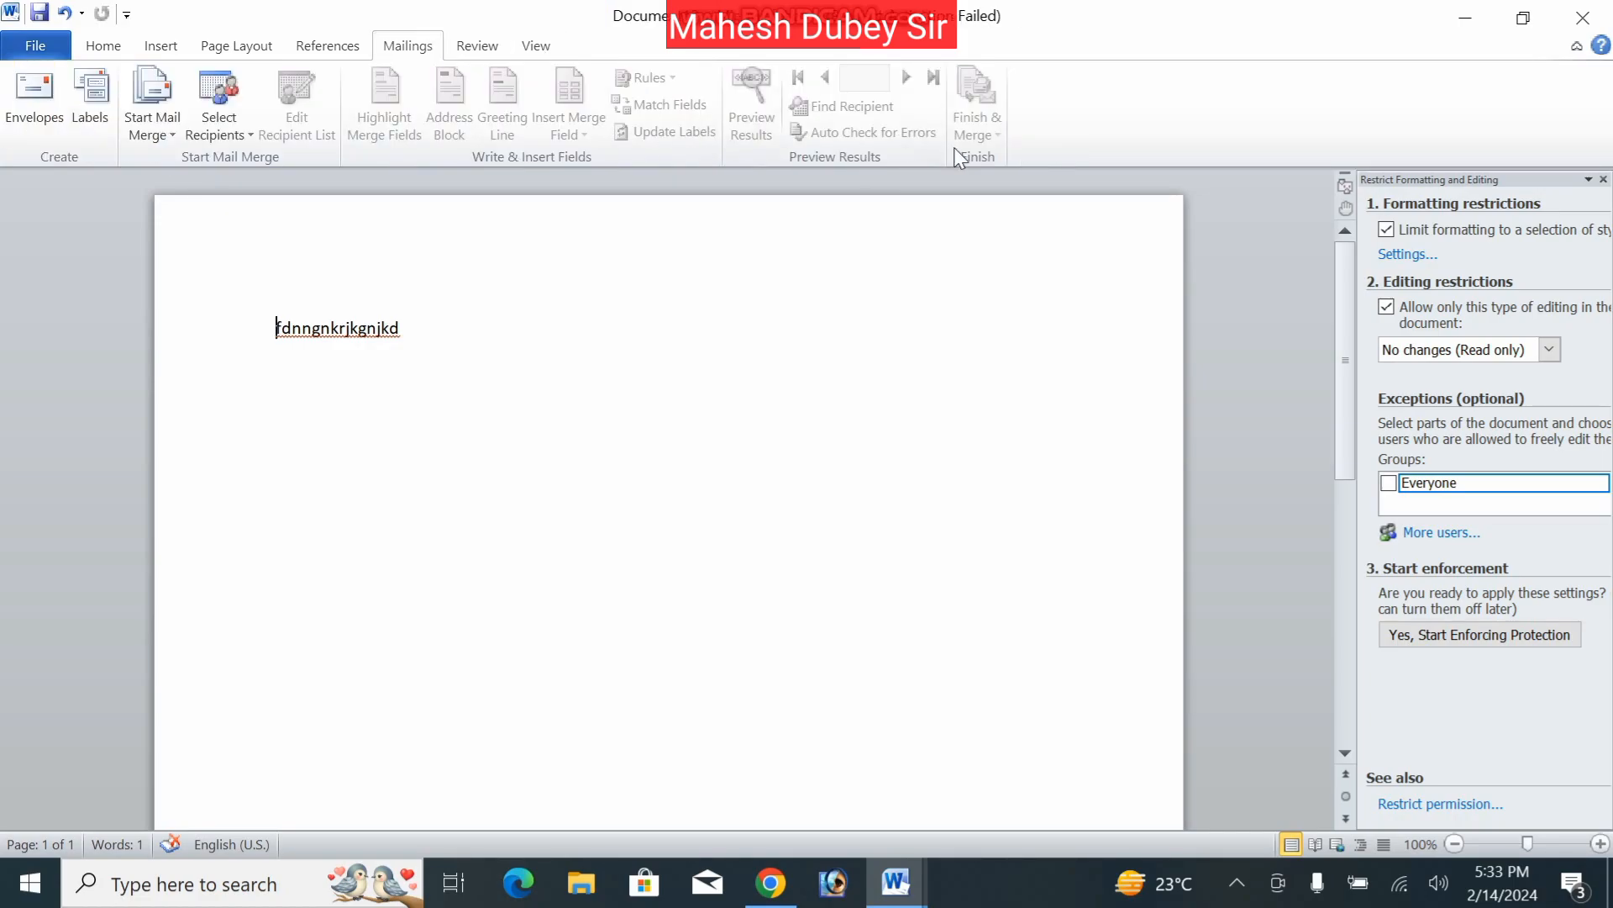